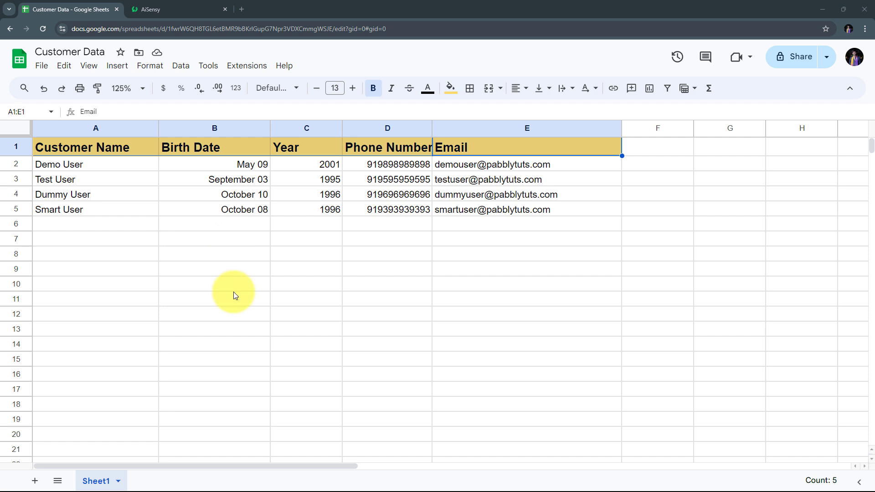
pyautogui.click(160, 8)
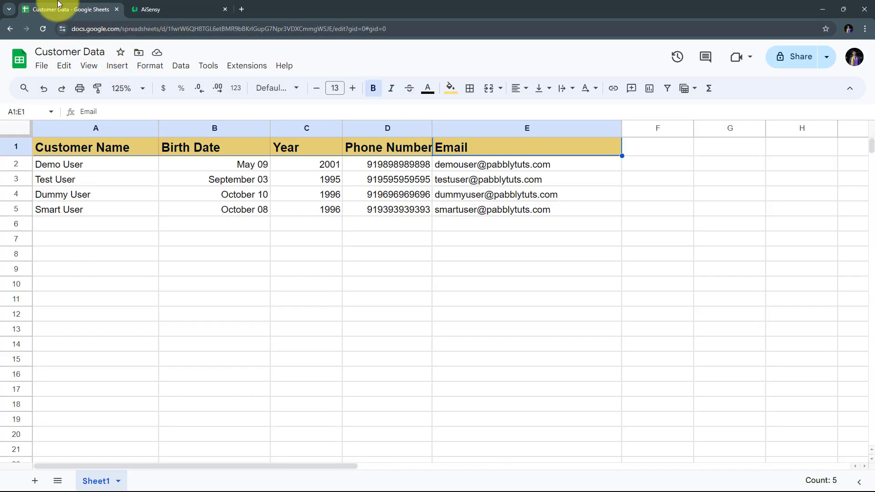
pyautogui.click(190, 6)
pyautogui.click(75, 8)
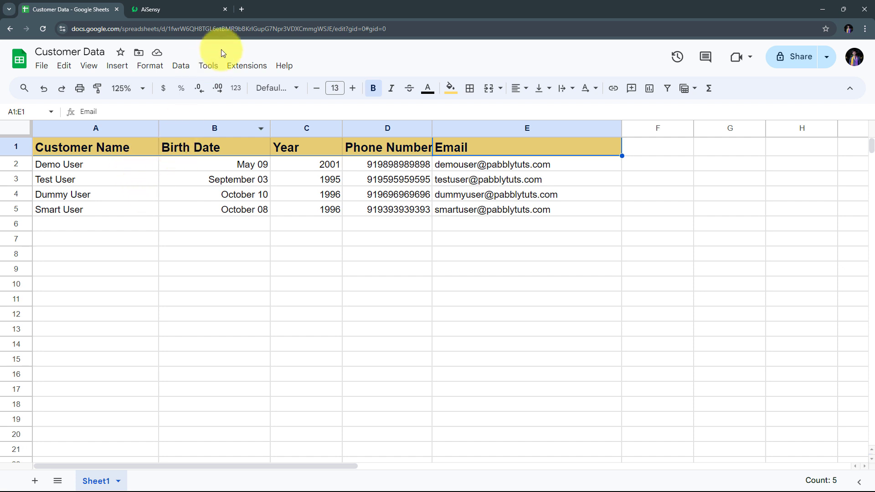
# Step: Open pabbly.com/connect/inr/ in a new browser tab and sign in to the existing Pabbly account
pyautogui.click(242, 9)
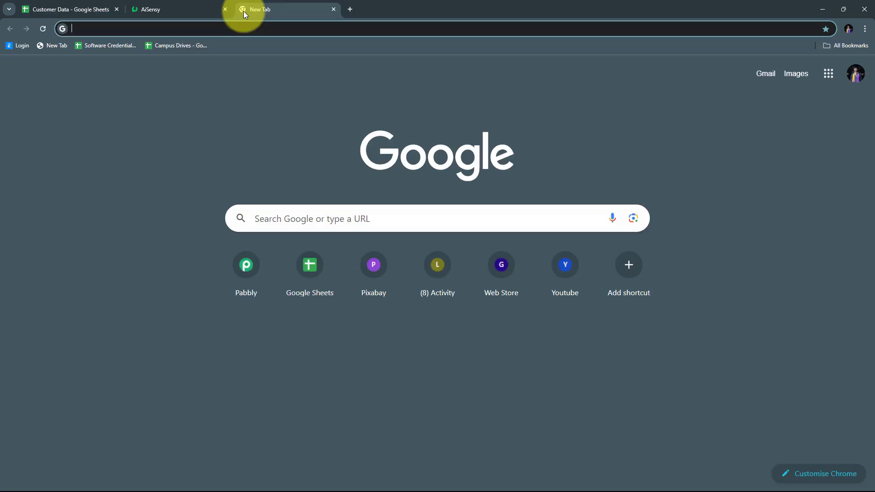
pyautogui.write('pabbly')
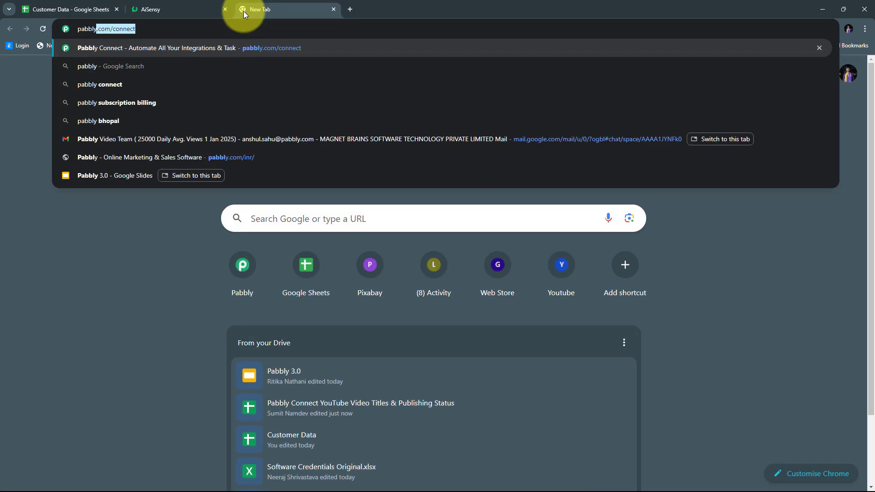
pyautogui.write('.com/connect/inr/')
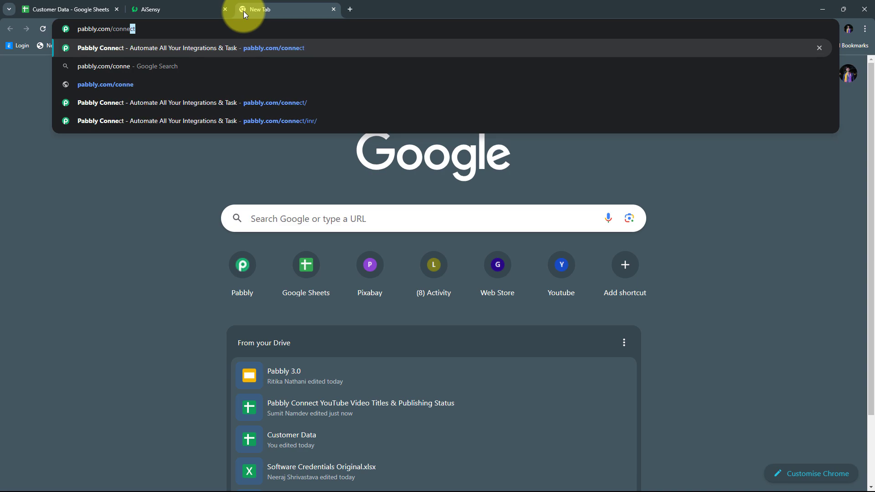
pyautogui.press('Return')
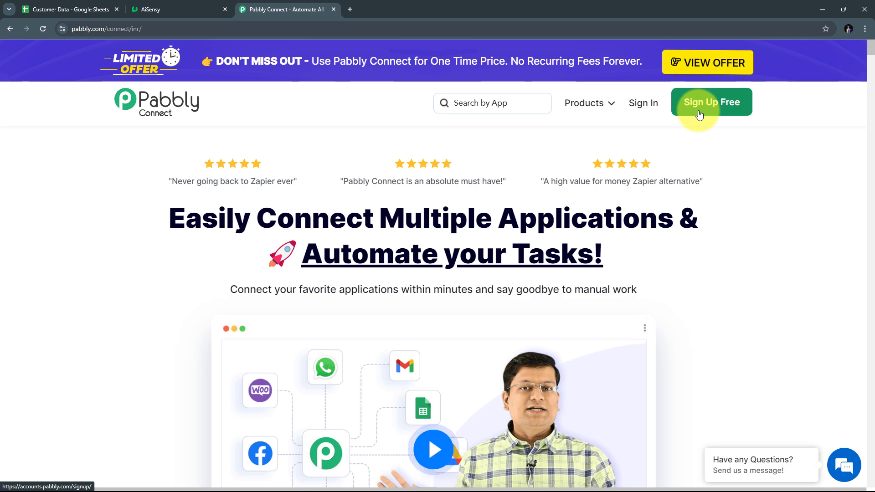
pyautogui.click(646, 111)
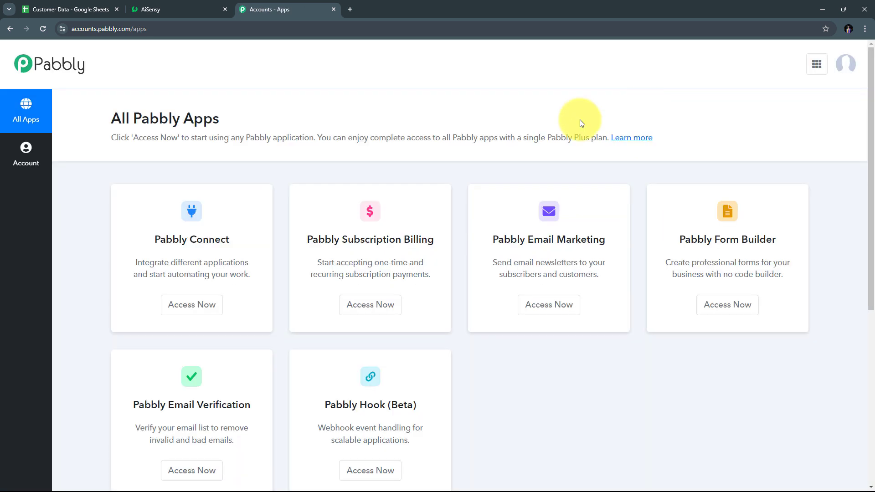
# Step: Access Pabbly Connect from the list of all Pabbly apps
pyautogui.scroll(-2, 248, 144)
pyautogui.scroll(-3, 241, 155)
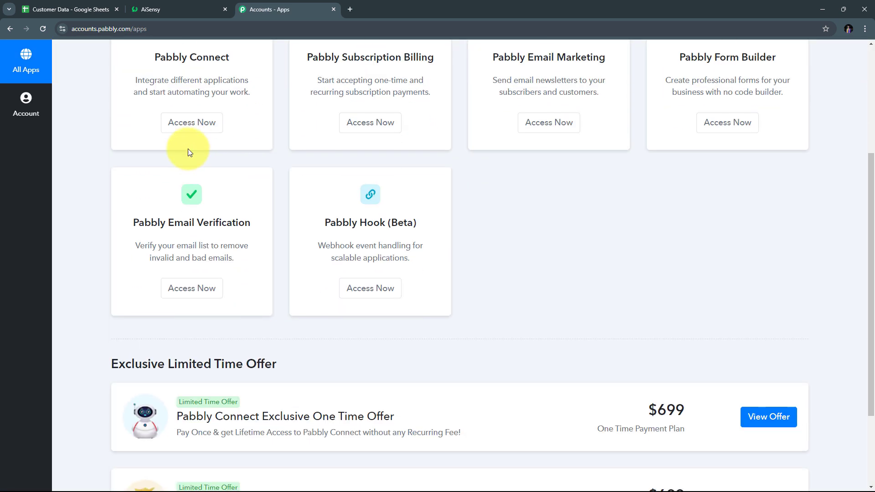
pyautogui.scroll(2, 187, 137)
pyautogui.scroll(1, 295, 297)
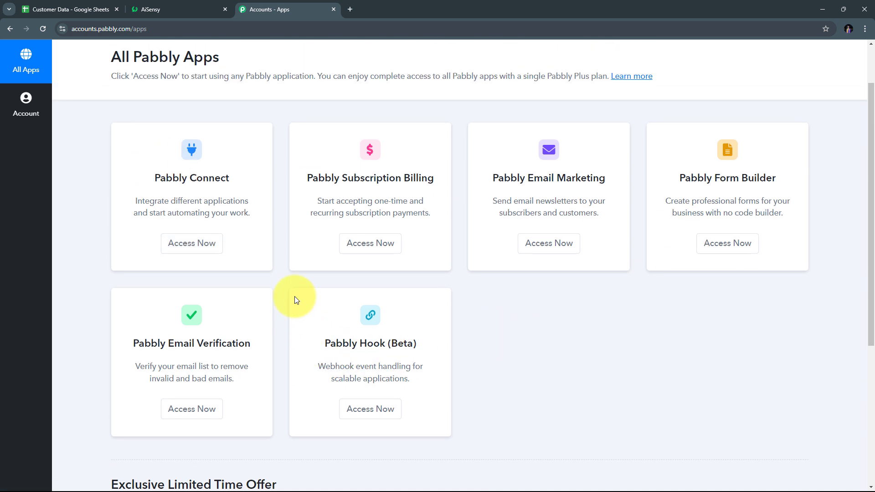
pyautogui.moveTo(153, 196); pyautogui.dragTo(230, 192)
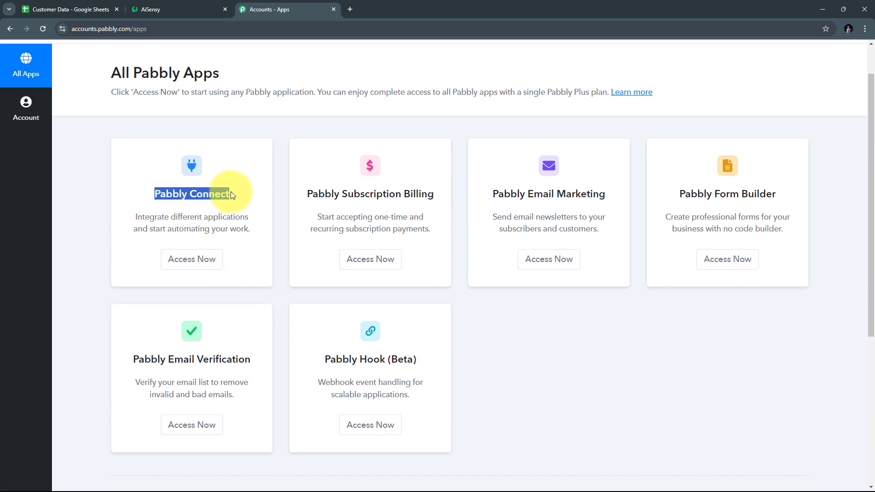
pyautogui.click(201, 260)
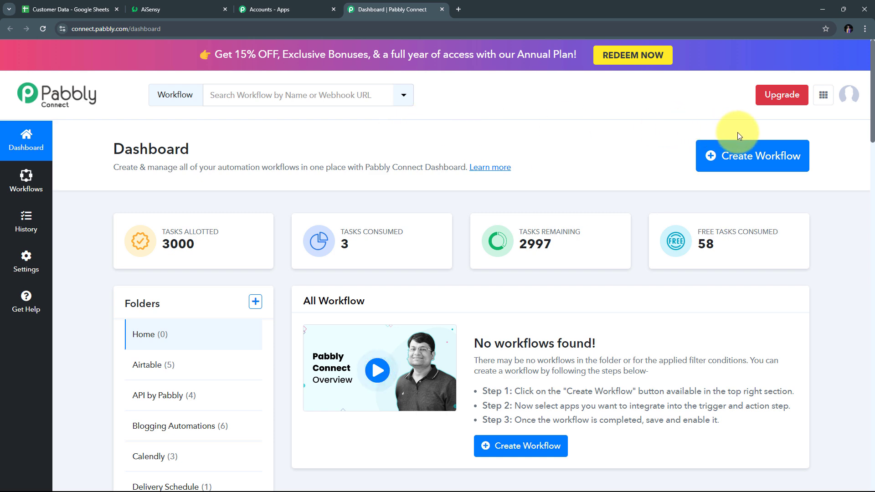
# Step: Create a workflow named "Automate Birthday Greetings for Customers Using Google Sheets" in the Google Sheets folder
pyautogui.click(735, 157)
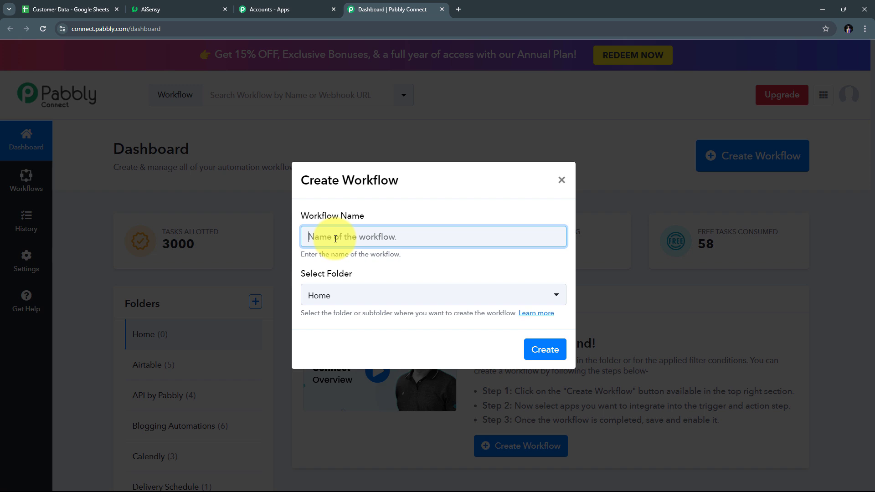
pyautogui.write('Automate Birthday Greetings for Customers Using Google Sheets')
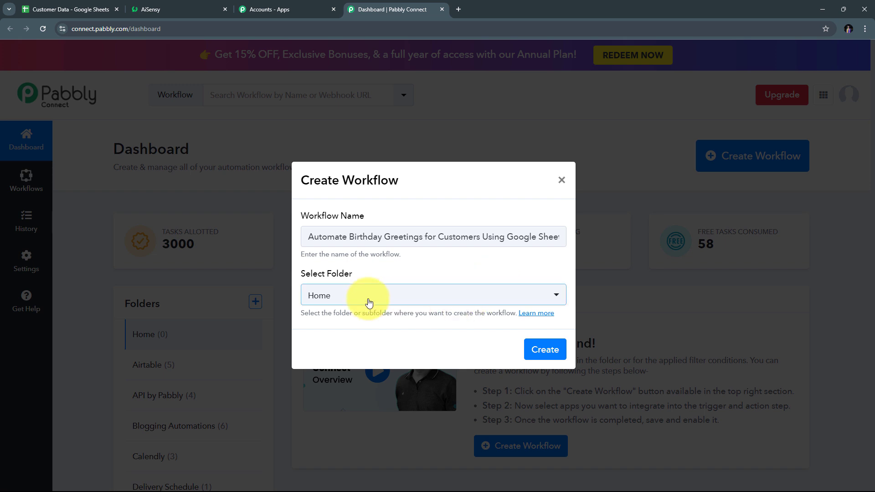
pyautogui.click(401, 299)
pyautogui.scroll(-6, 431, 162)
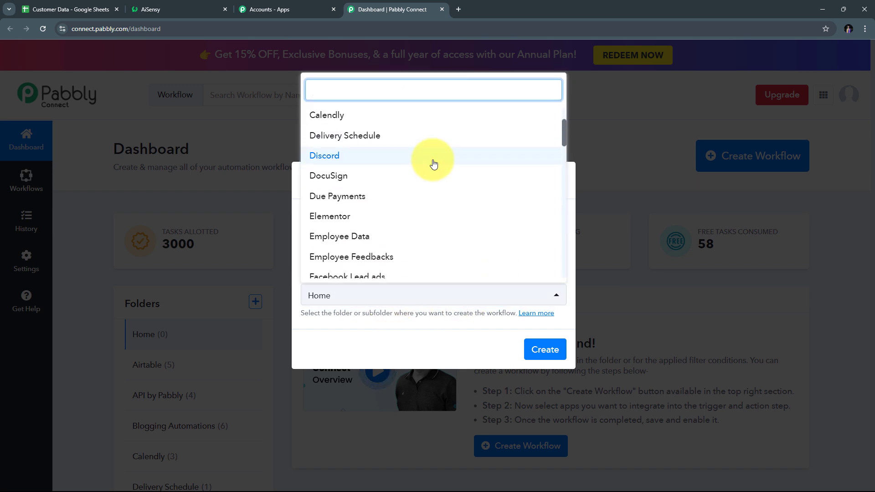
pyautogui.scroll(-3, 433, 163)
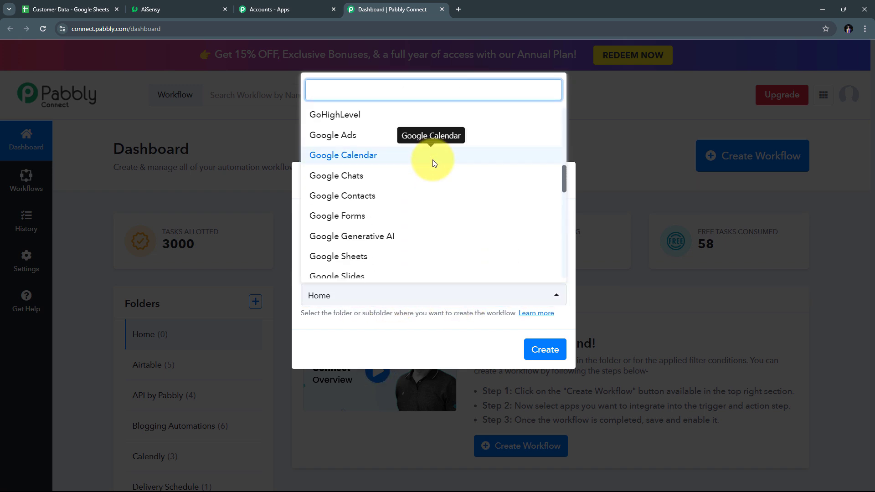
pyautogui.scroll(-1, 433, 163)
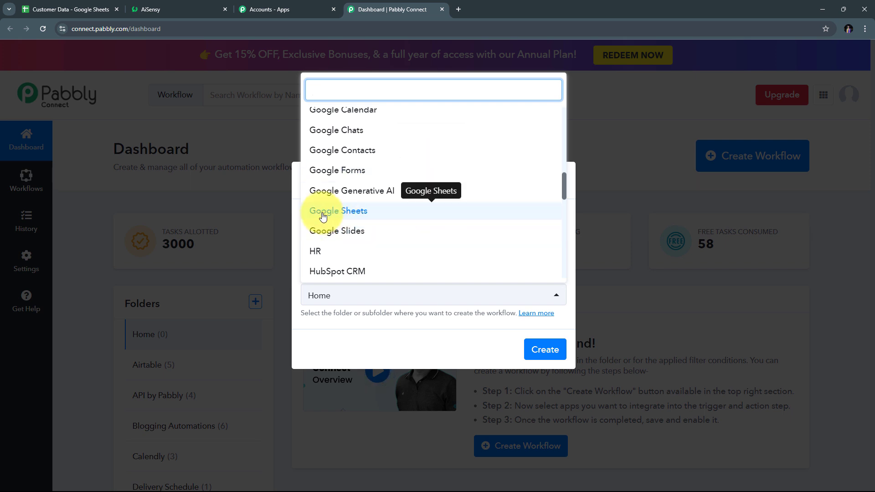
pyautogui.click(352, 212)
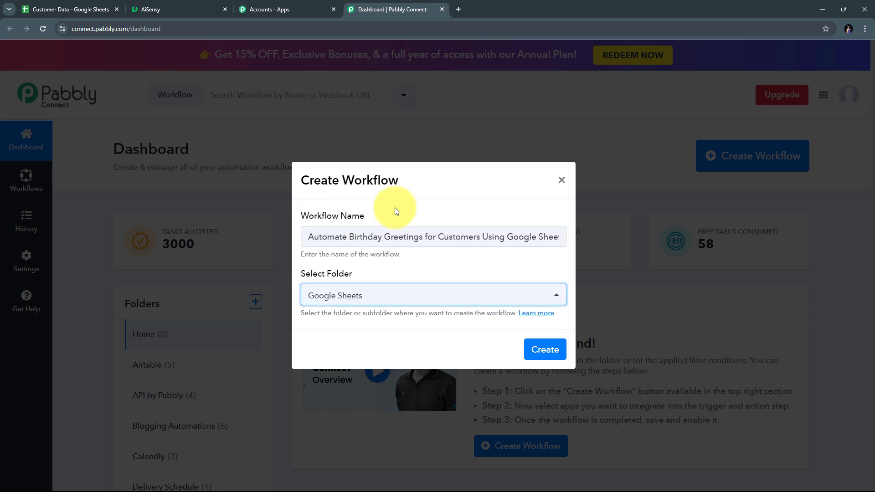
pyautogui.click(543, 349)
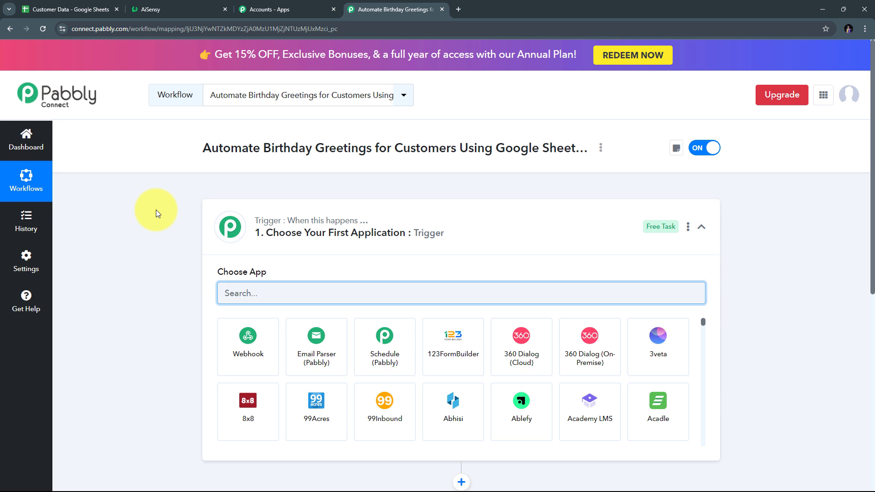
# Step: Choose Schedule (Pabbly) as the workflow's trigger app with Schedule Workflow as the trigger event
pyautogui.scroll(-2, 171, 190)
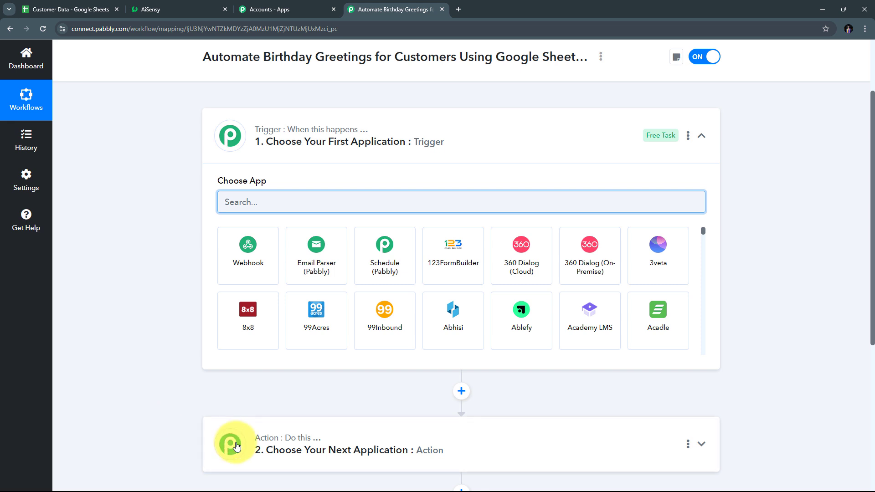
pyautogui.moveTo(256, 132)
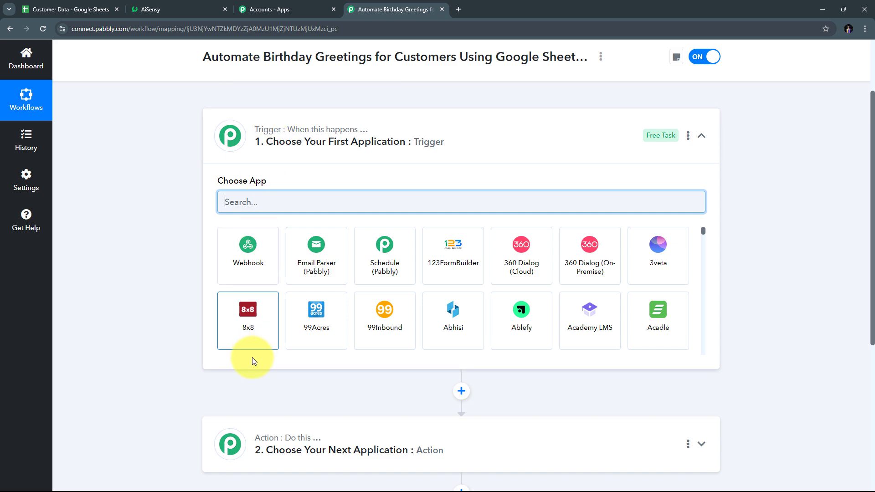
pyautogui.scroll(-2, 355, 353)
pyautogui.scroll(4, 353, 342)
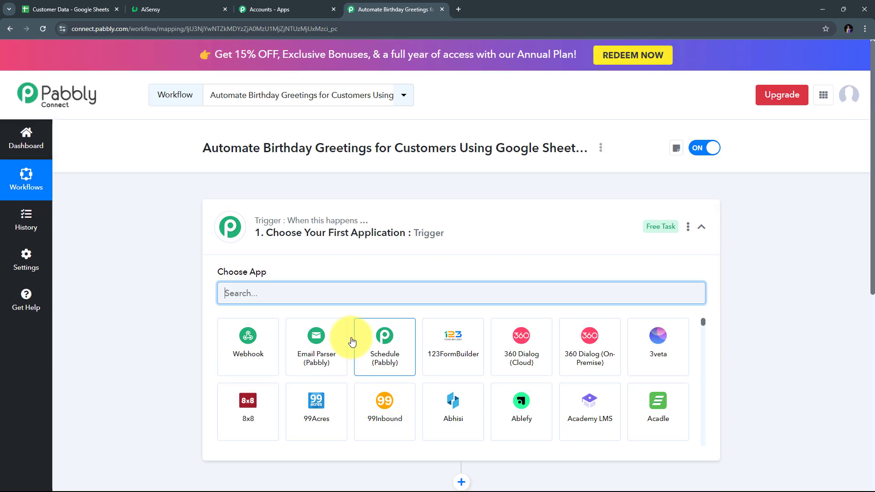
pyautogui.scroll(-1, 264, 189)
pyautogui.scroll(-1, 259, 163)
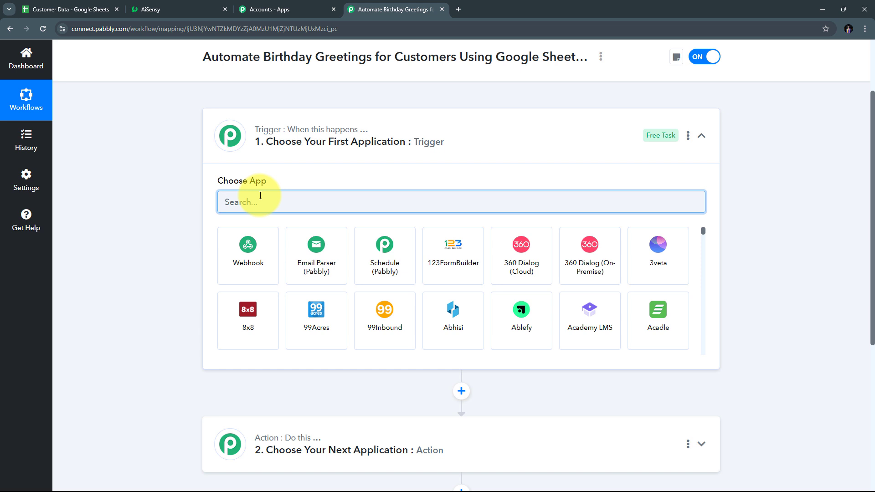
pyautogui.click(385, 252)
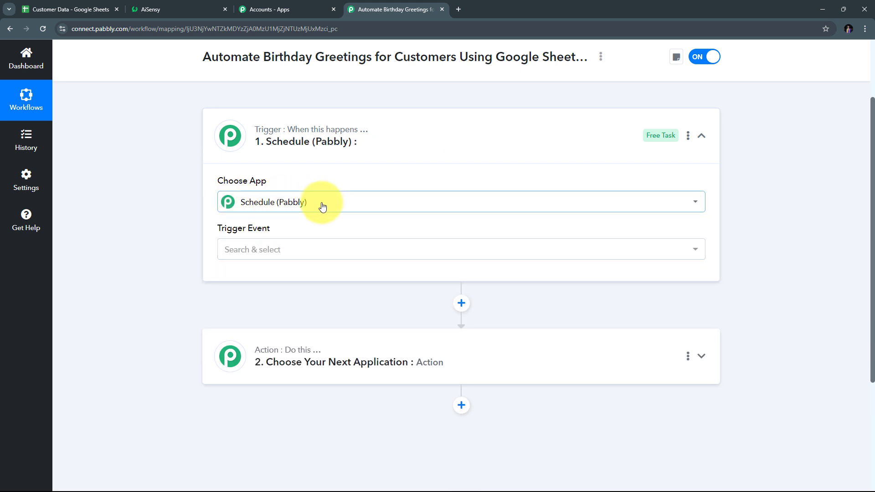
pyautogui.scroll(-1, 274, 208)
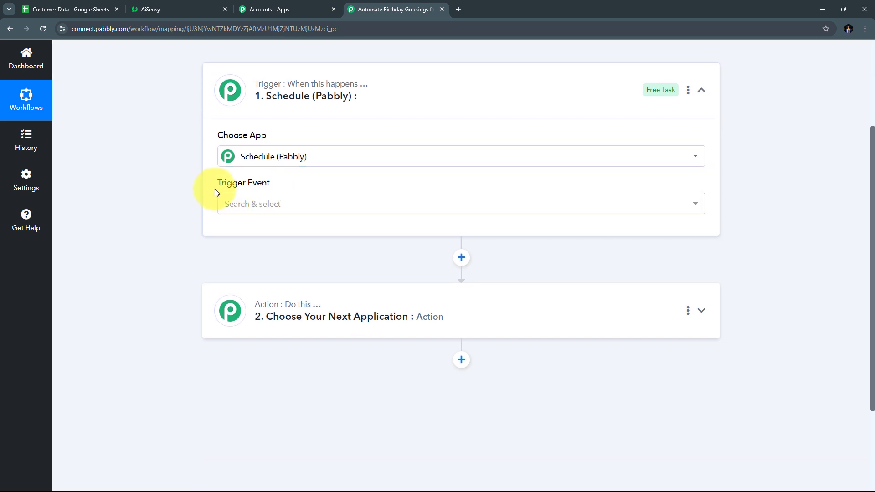
pyautogui.click(396, 207)
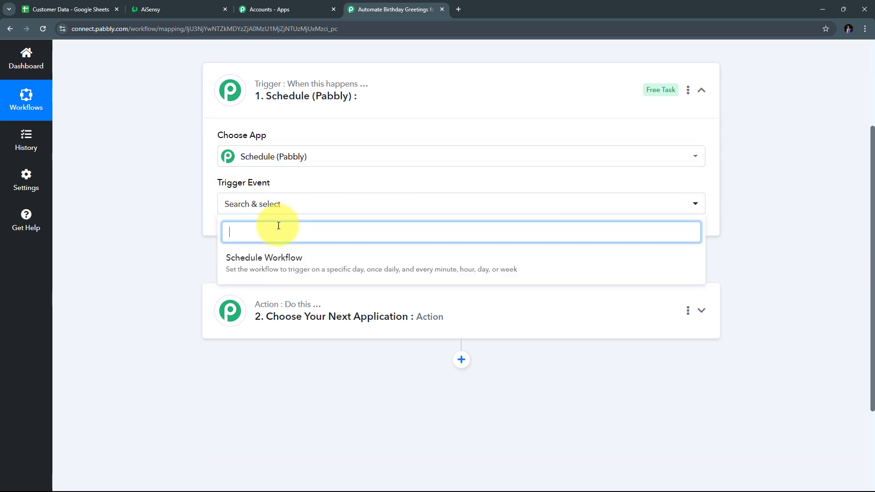
pyautogui.click(313, 266)
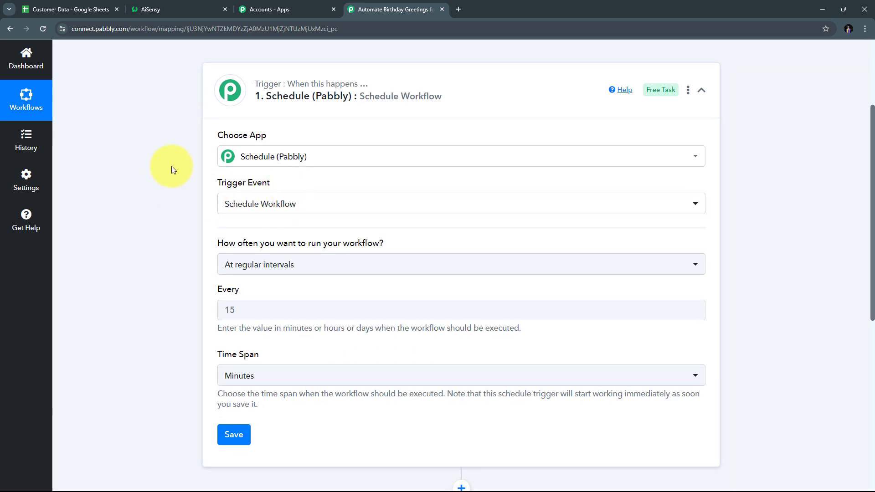
# Step: Set the schedule trigger to run the workflow every day
pyautogui.scroll(-2, 296, 158)
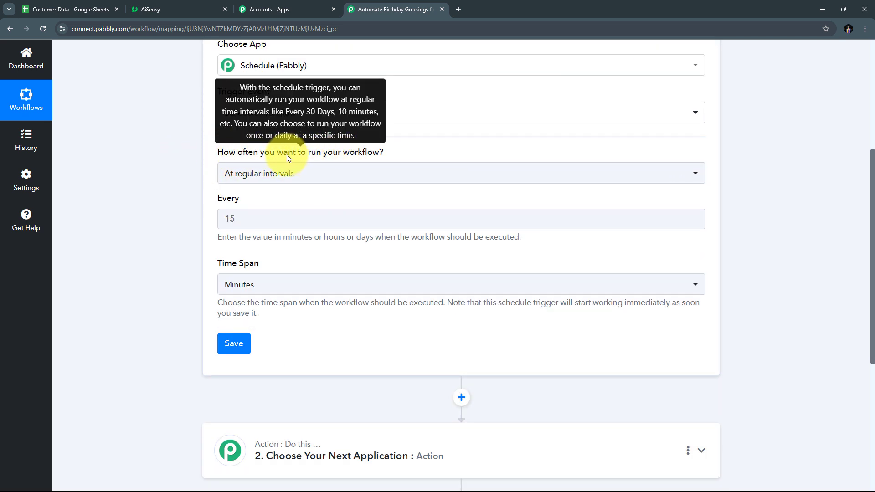
pyautogui.click(451, 176)
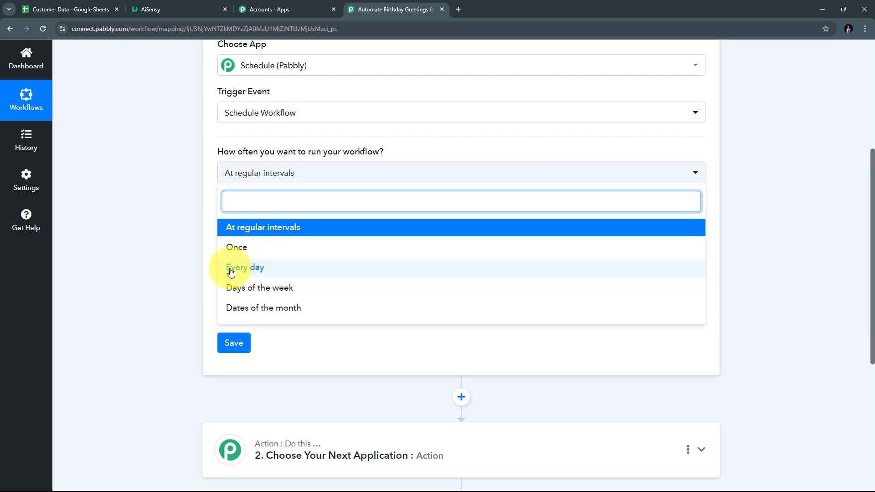
pyautogui.click(258, 269)
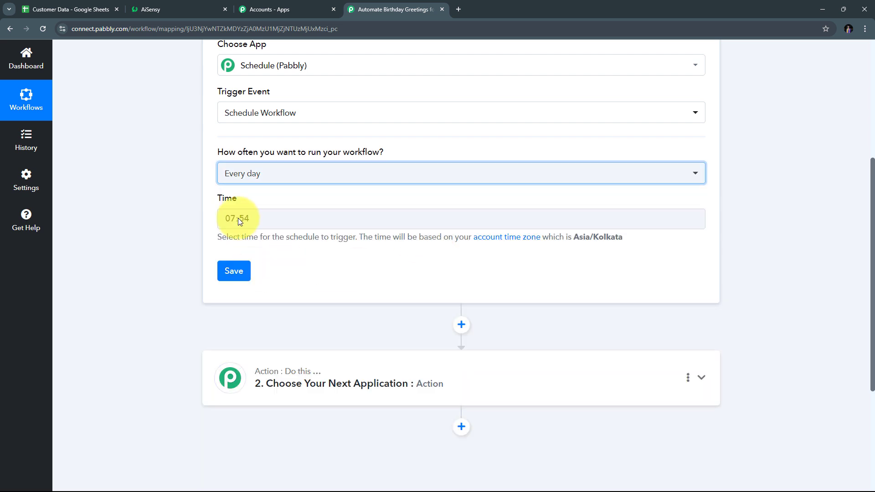
# Step: Set the daily trigger time to 00:00 and save the schedule trigger
pyautogui.scroll(1, 238, 218)
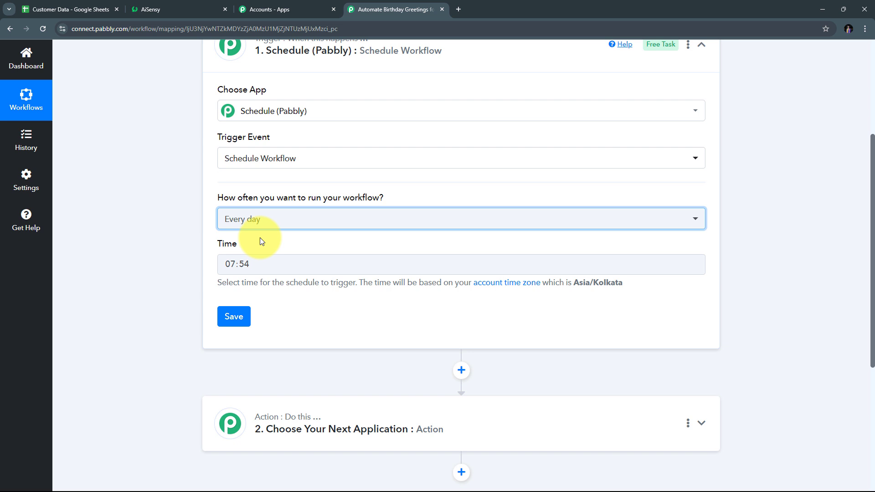
pyautogui.click(258, 264)
pyautogui.scroll(4, 235, 319)
pyautogui.click(235, 321)
pyautogui.scroll(1, 261, 322)
pyautogui.scroll(-5, 264, 320)
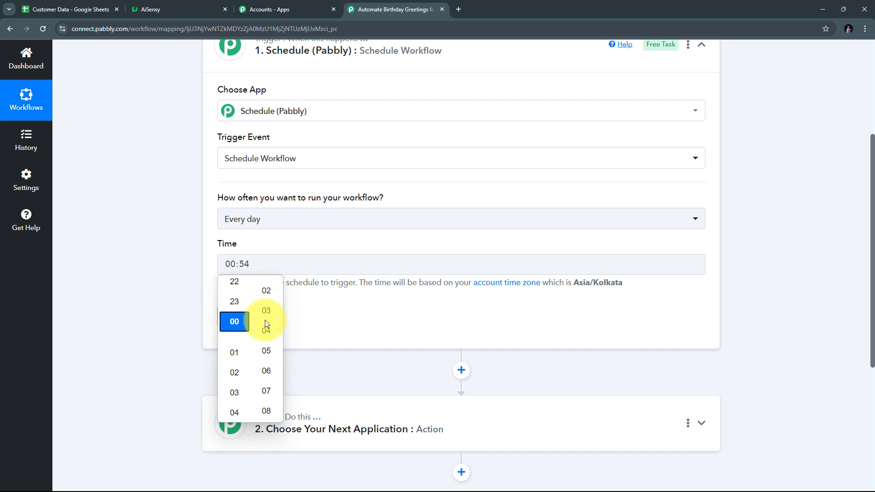
pyautogui.scroll(3, 265, 321)
pyautogui.click(264, 320)
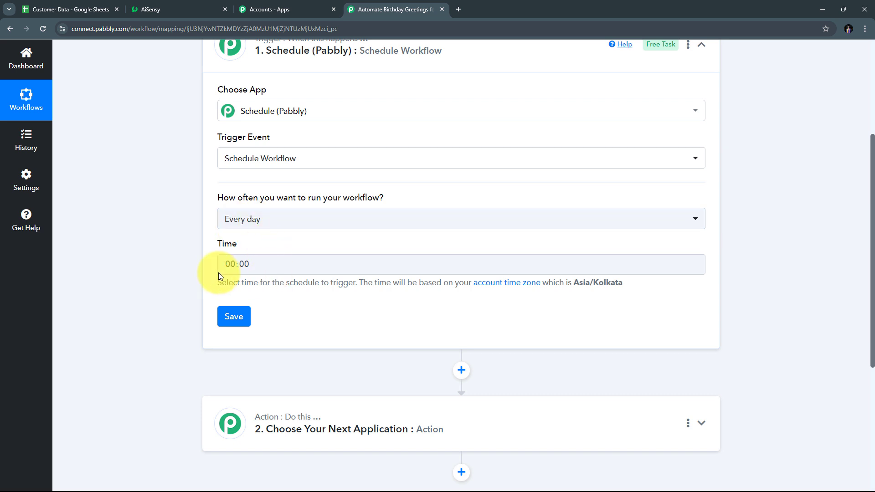
pyautogui.click(230, 323)
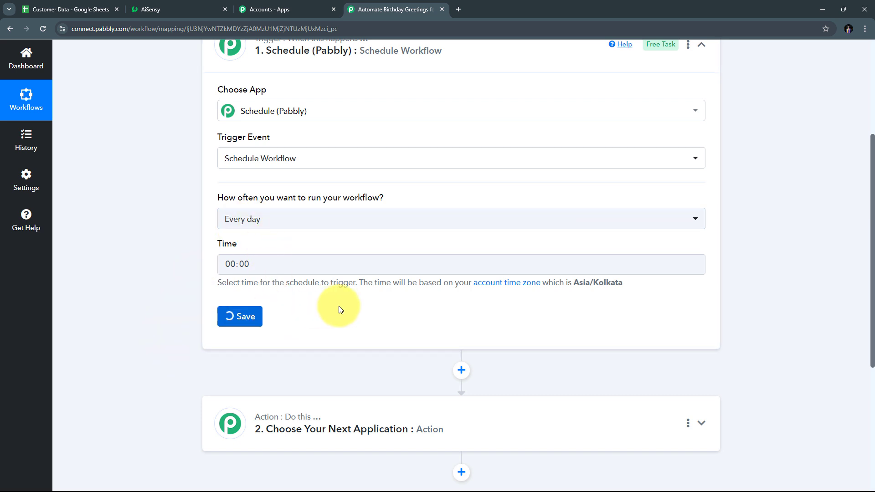
pyautogui.scroll(-1, 434, 276)
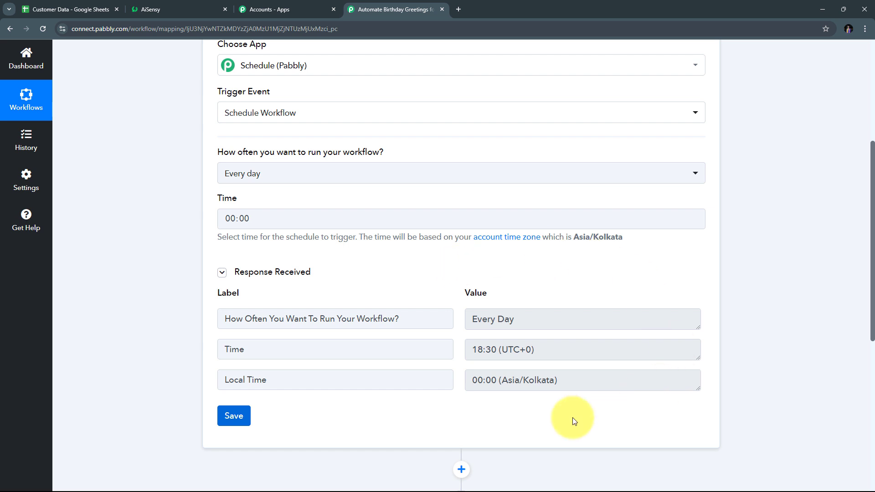
pyautogui.scroll(-5, 428, 263)
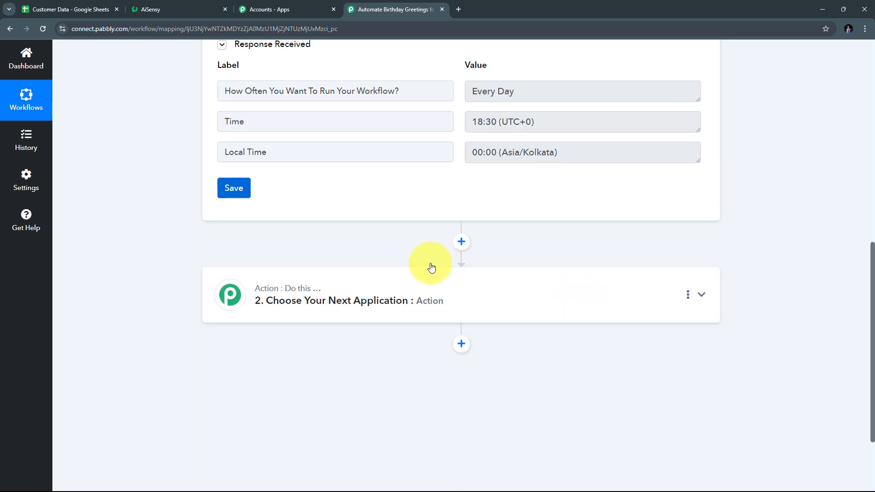
# Step: Set Date/Time Formatter (Pabbly) as the second step's action app with Current Date as the action event, and connect it
pyautogui.scroll(-2, 401, 265)
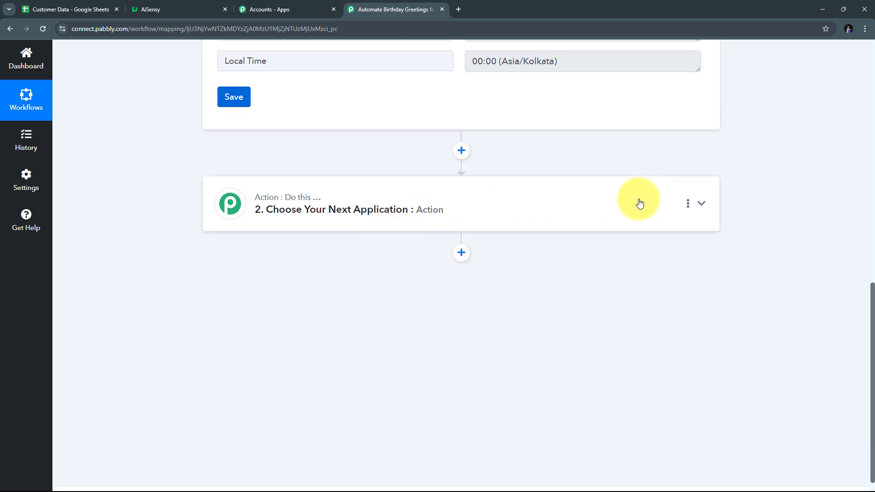
pyautogui.click(622, 203)
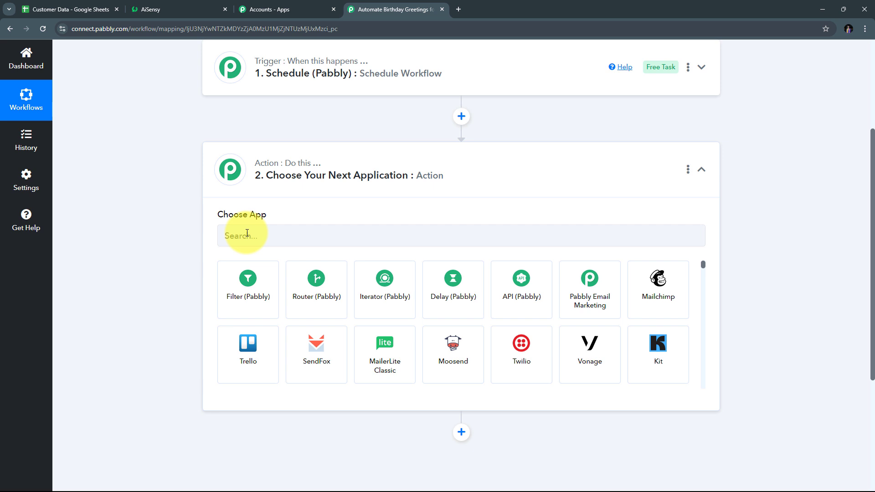
pyautogui.click(269, 238)
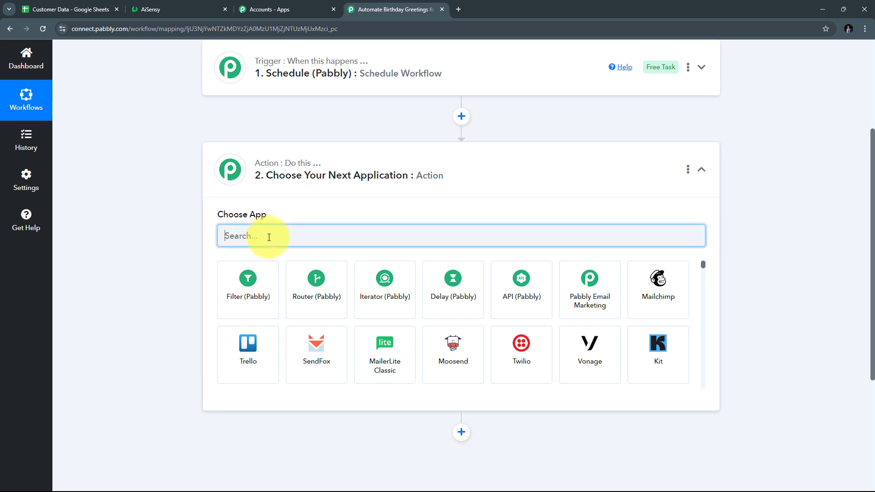
pyautogui.write('Date')
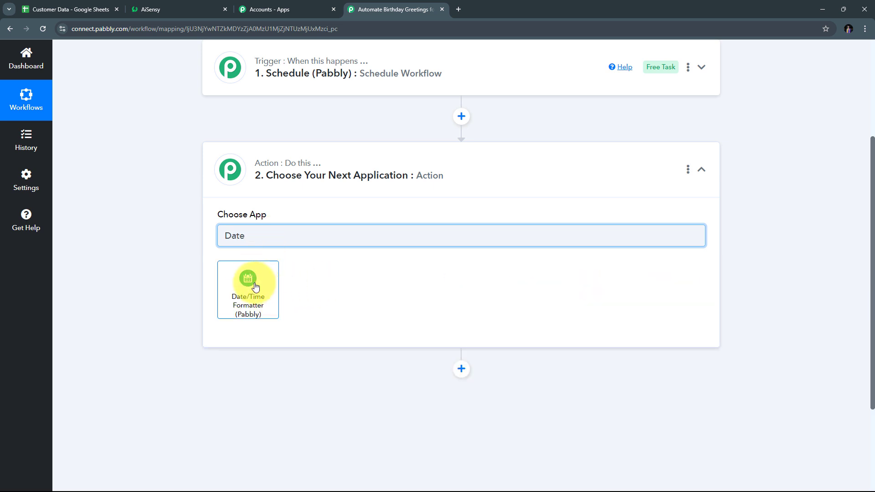
pyautogui.click(256, 286)
pyautogui.scroll(-1, 320, 219)
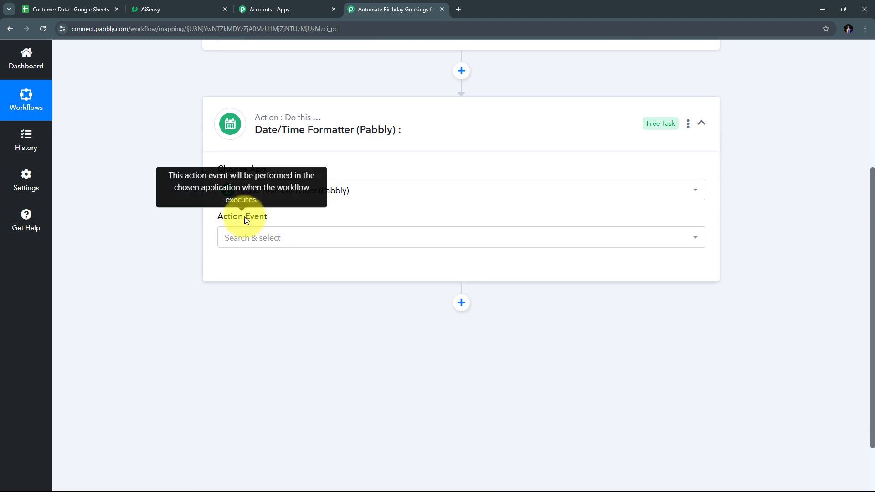
pyautogui.click(456, 238)
pyautogui.scroll(-1, 371, 307)
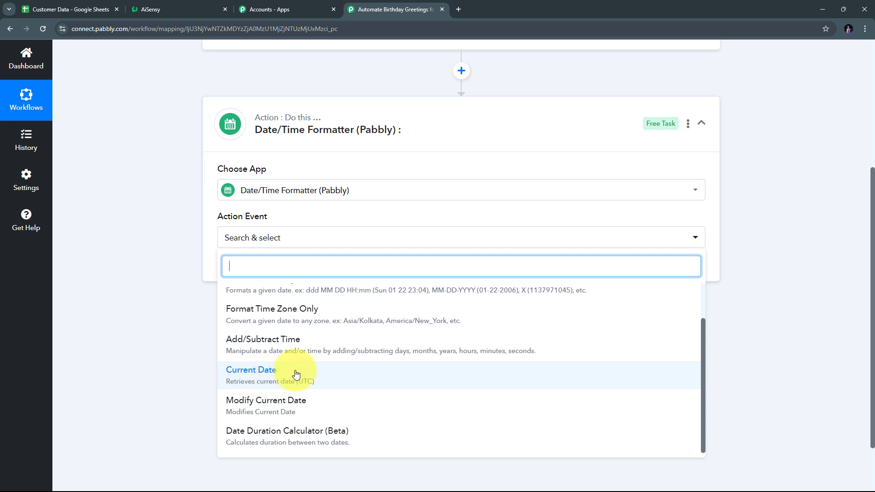
pyautogui.click(279, 376)
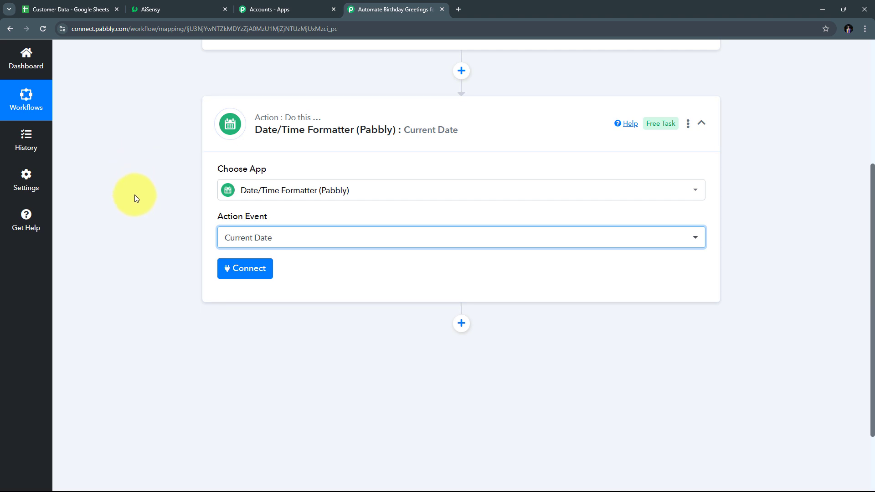
pyautogui.click(240, 274)
# Step: Set the current date's basic format to MMMM DD YYYY, then save and send a test request
pyautogui.scroll(-1, 342, 247)
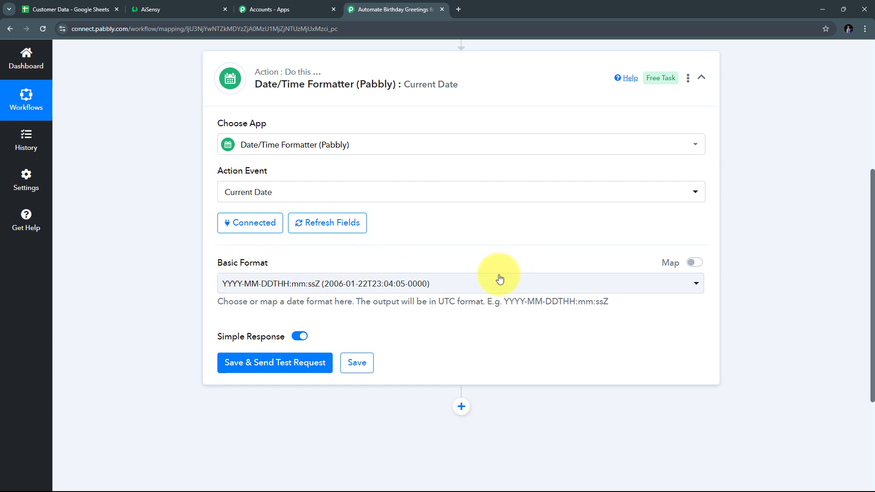
pyautogui.click(370, 285)
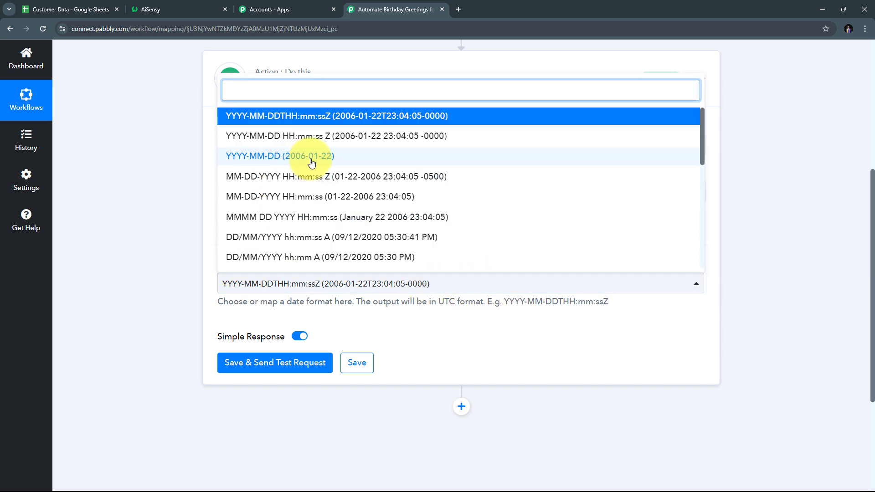
pyautogui.scroll(-2, 311, 163)
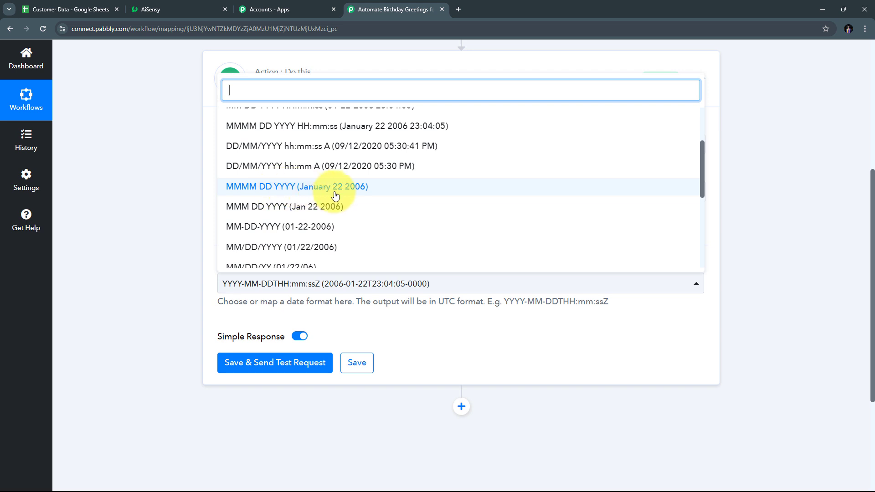
pyautogui.click(349, 189)
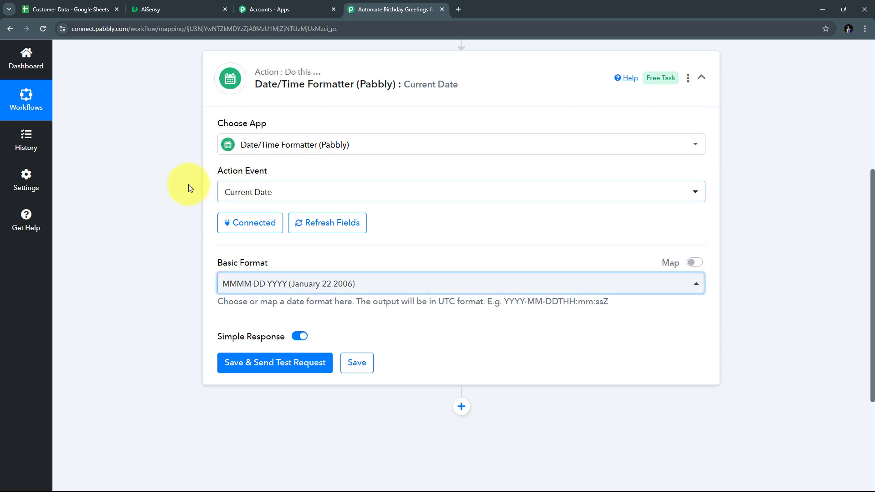
pyautogui.scroll(-1, 255, 269)
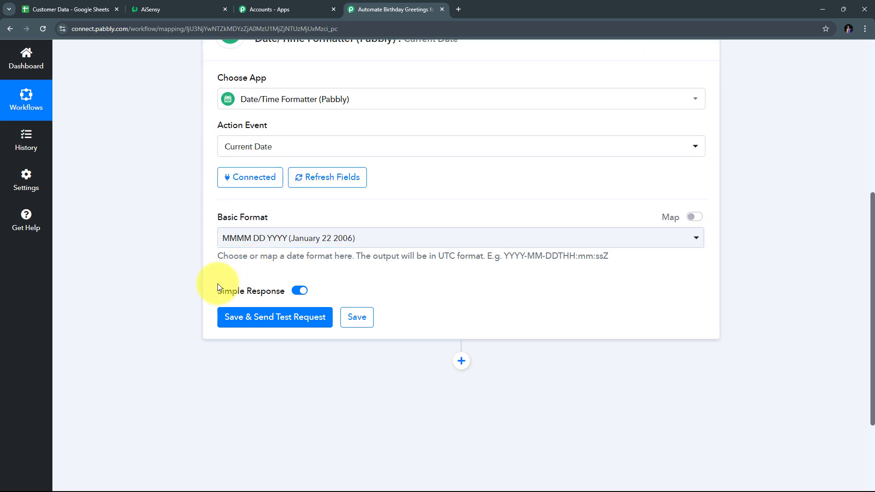
pyautogui.click(275, 322)
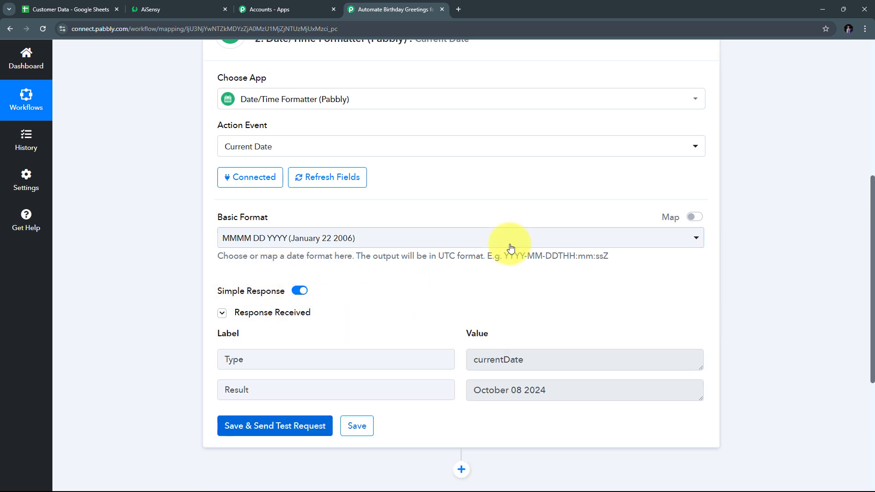
# Step: Compare the formatted current date in the response with the Birth Date column of the Customer Data spreadsheet
pyautogui.scroll(-2, 479, 257)
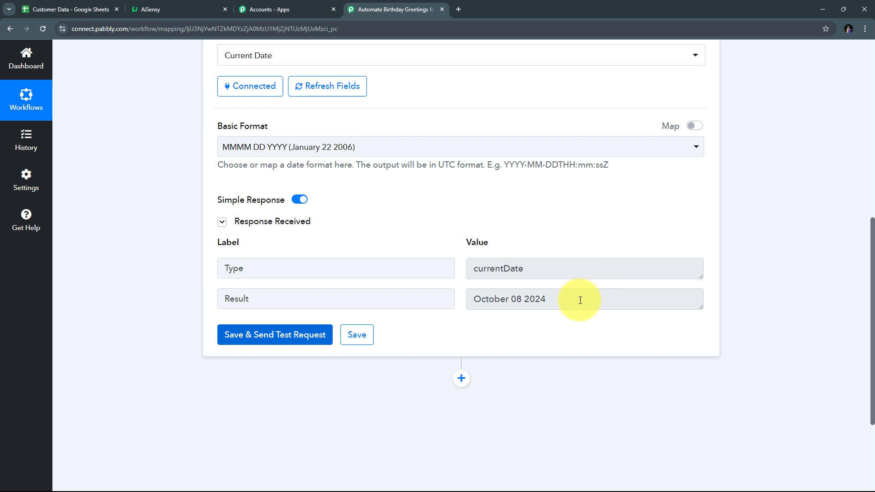
pyautogui.moveTo(580, 299); pyautogui.dragTo(454, 308)
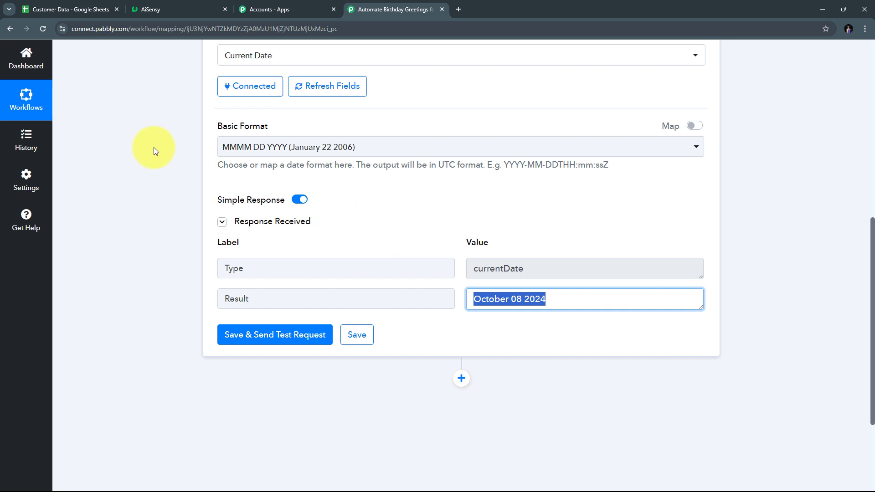
pyautogui.click(90, 13)
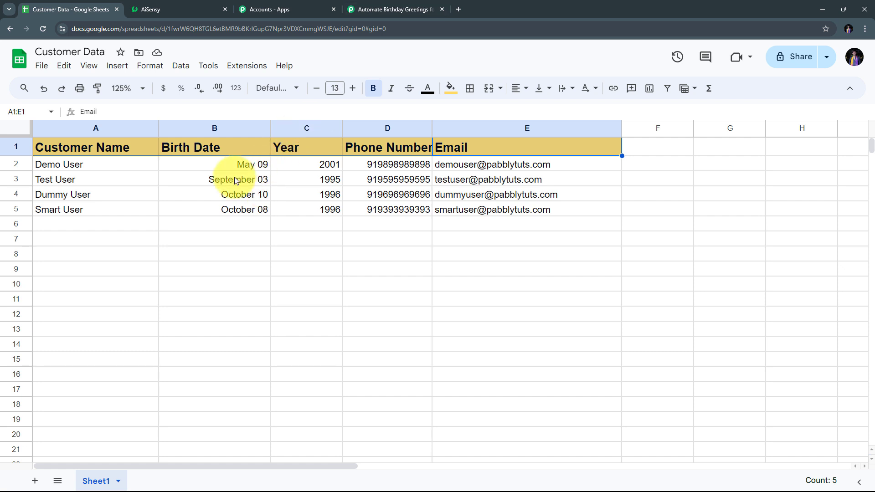
pyautogui.click(397, 8)
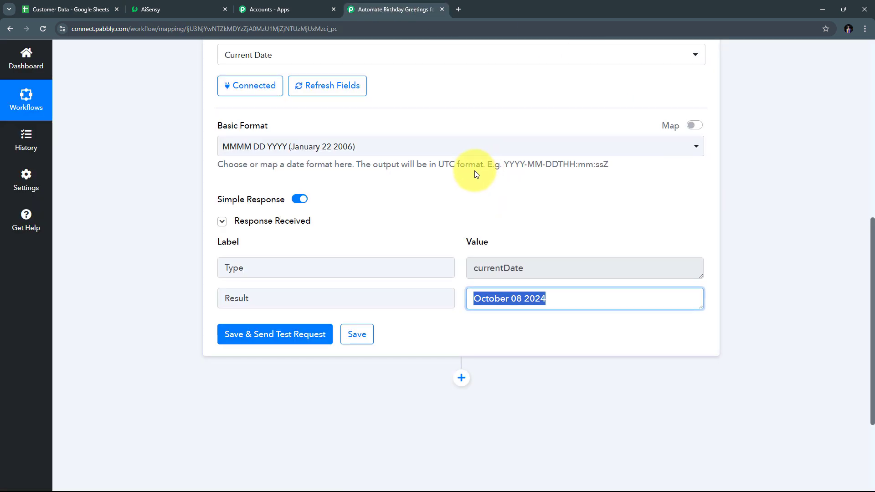
# Step: Add a third action step using Text Formatter (Pabbly) with Split Text as the action event, and connect it
pyautogui.scroll(-3, 474, 171)
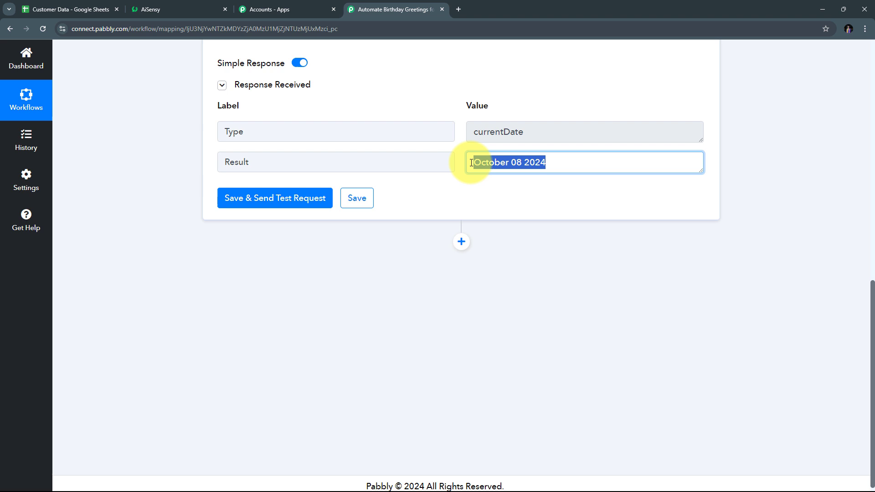
pyautogui.click(460, 243)
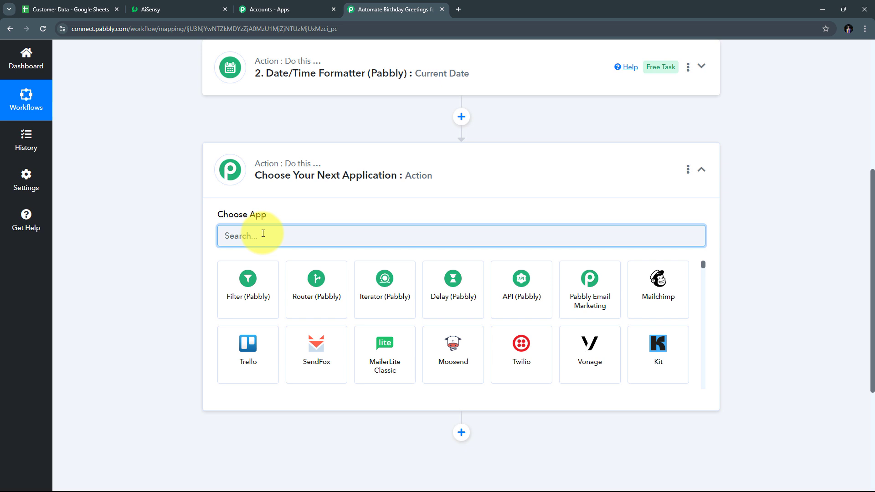
pyautogui.write('Text')
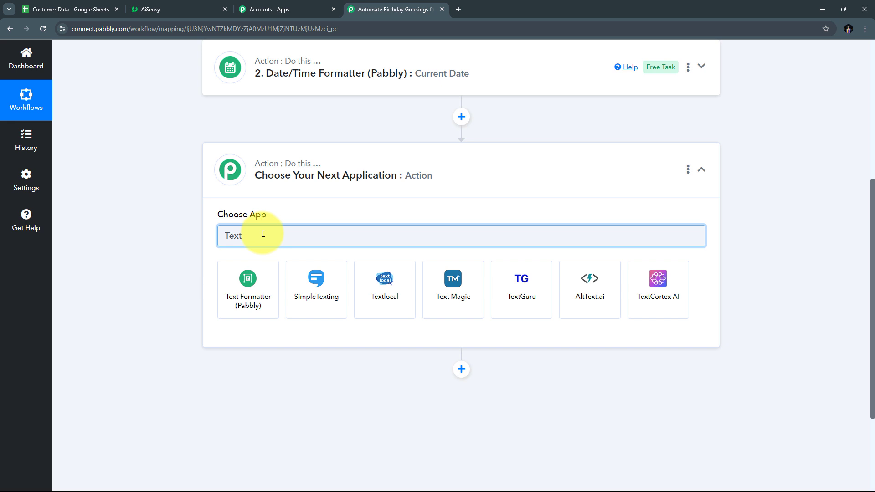
pyautogui.scroll(-1, 273, 228)
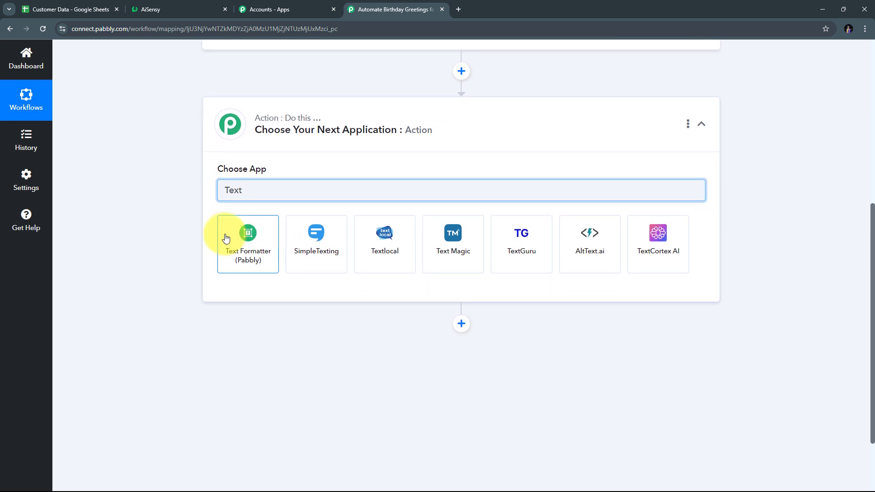
pyautogui.click(260, 237)
pyautogui.scroll(-1, 273, 196)
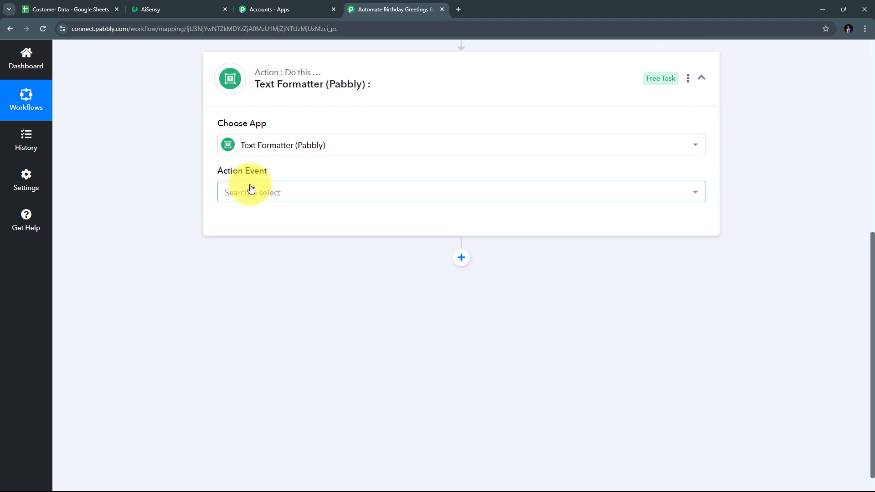
pyautogui.click(394, 192)
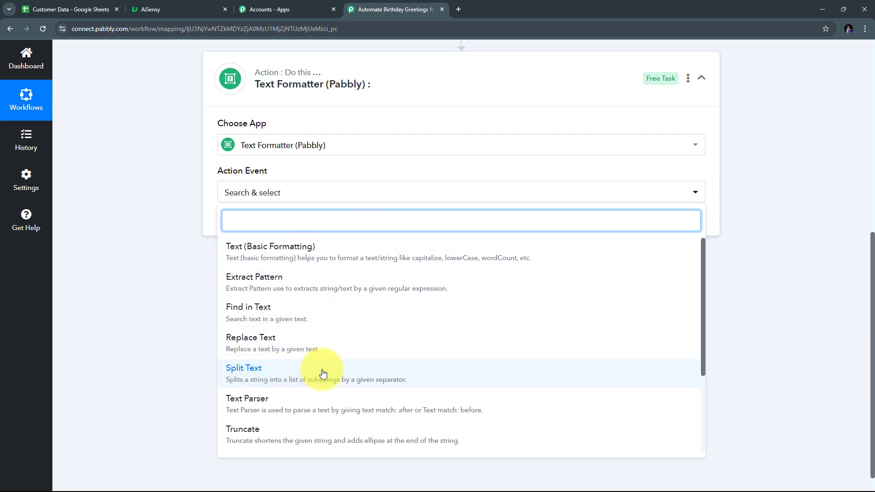
pyautogui.click(256, 373)
pyautogui.scroll(1, 219, 155)
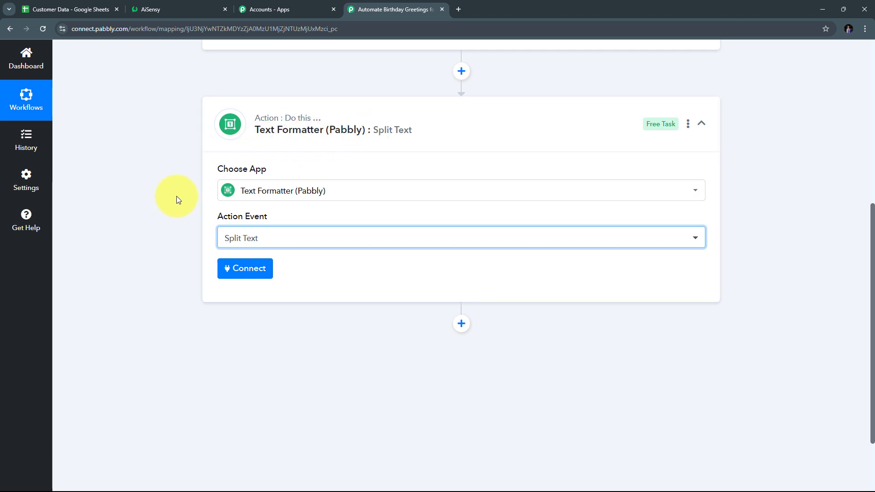
pyautogui.click(233, 270)
# Step: Map the Result value from the Date/Time Formatter step into the Text to Split field
pyautogui.scroll(-2, 371, 201)
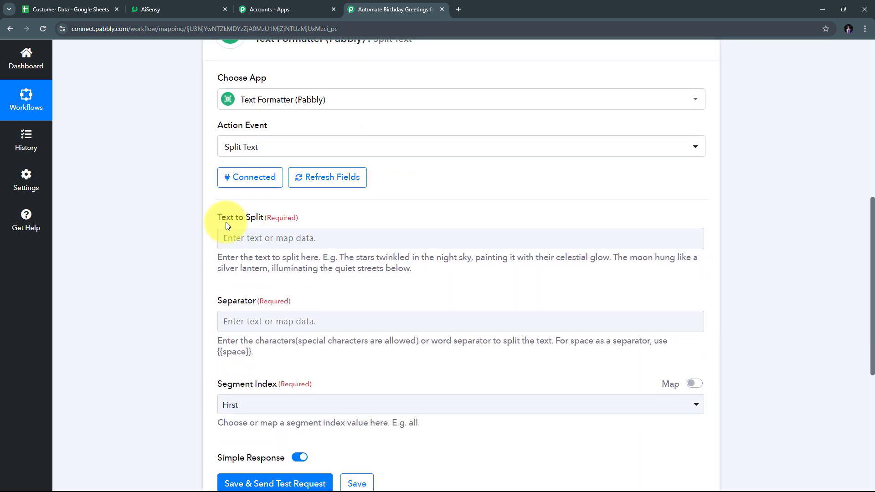
pyautogui.click(237, 240)
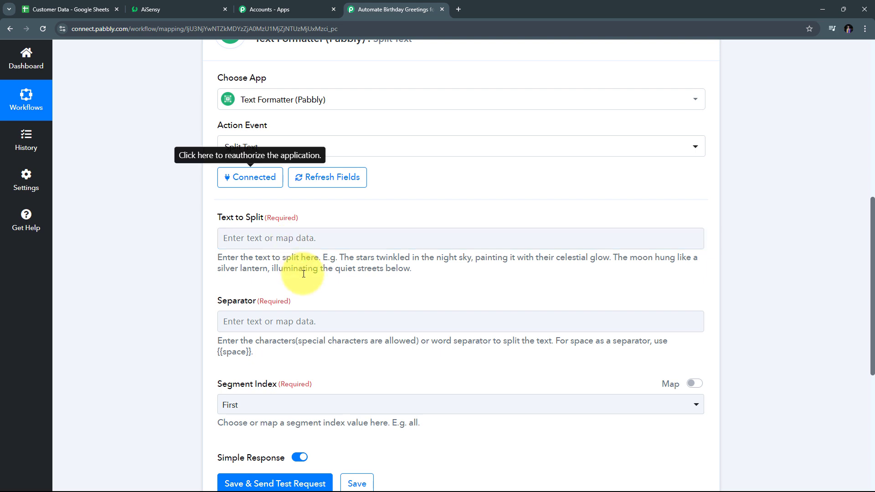
pyautogui.click(265, 237)
pyautogui.scroll(-1, 274, 274)
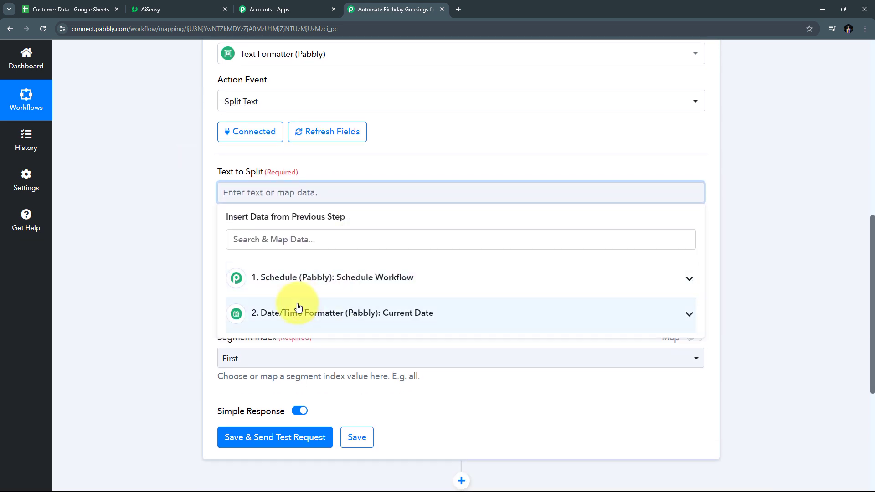
pyautogui.click(365, 314)
pyautogui.scroll(-1, 319, 319)
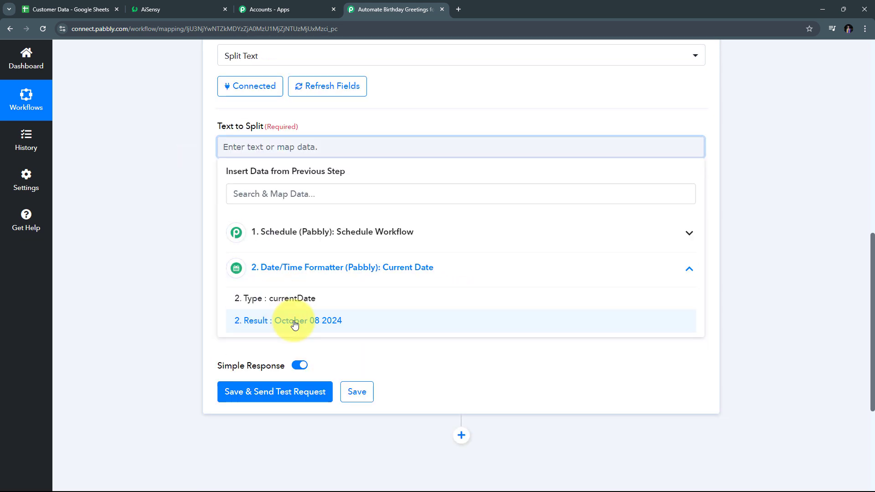
pyautogui.click(322, 324)
pyautogui.click(170, 184)
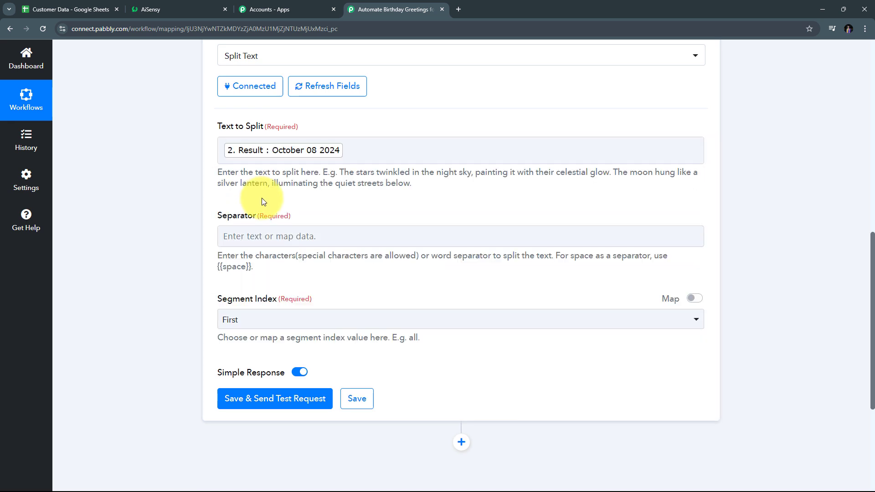
# Step: Set the text split separator to {{space}}, copying it from the field's help text
pyautogui.scroll(1, 264, 201)
pyautogui.click(295, 206)
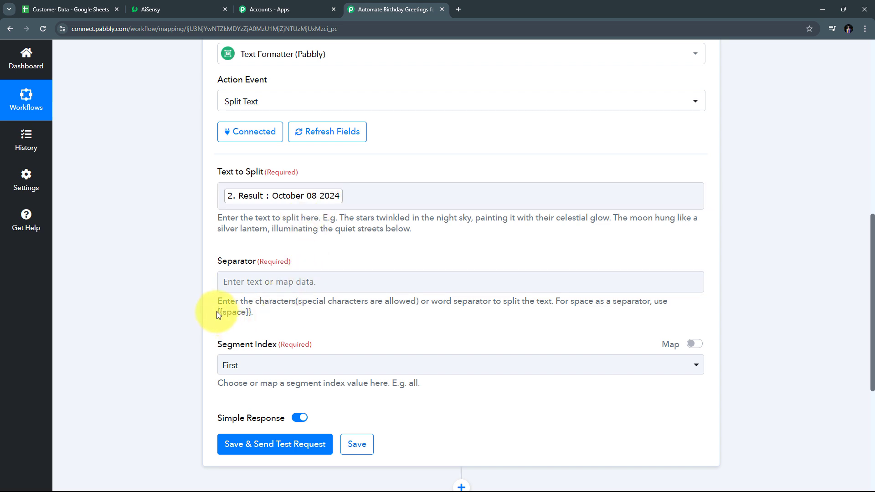
pyautogui.moveTo(218, 313); pyautogui.dragTo(251, 314)
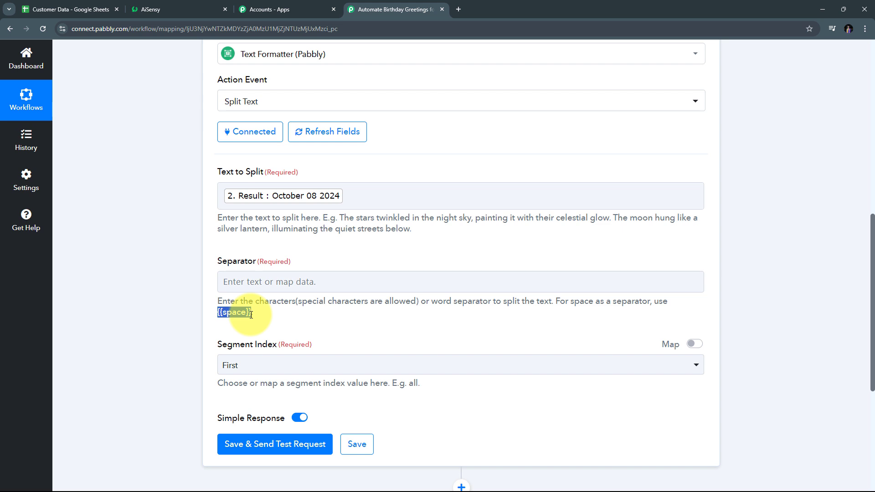
pyautogui.rightClick(236, 319)
pyautogui.click(261, 323)
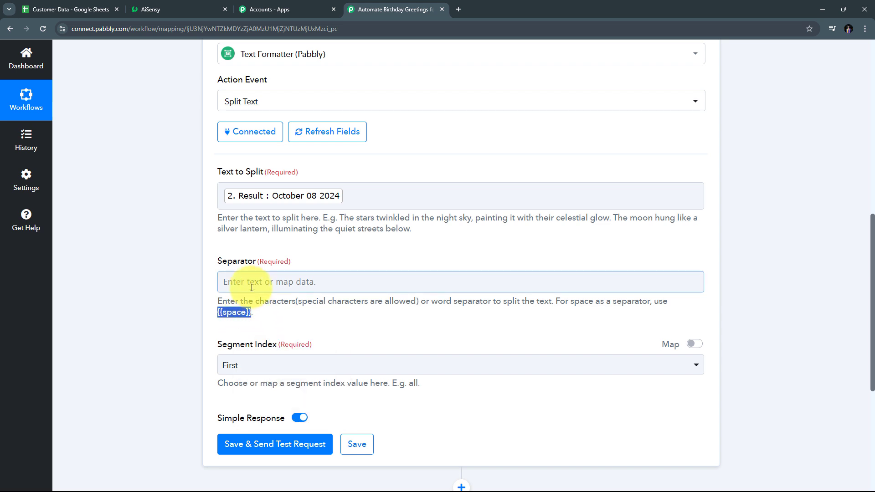
pyautogui.rightClick(252, 288)
pyautogui.click(267, 387)
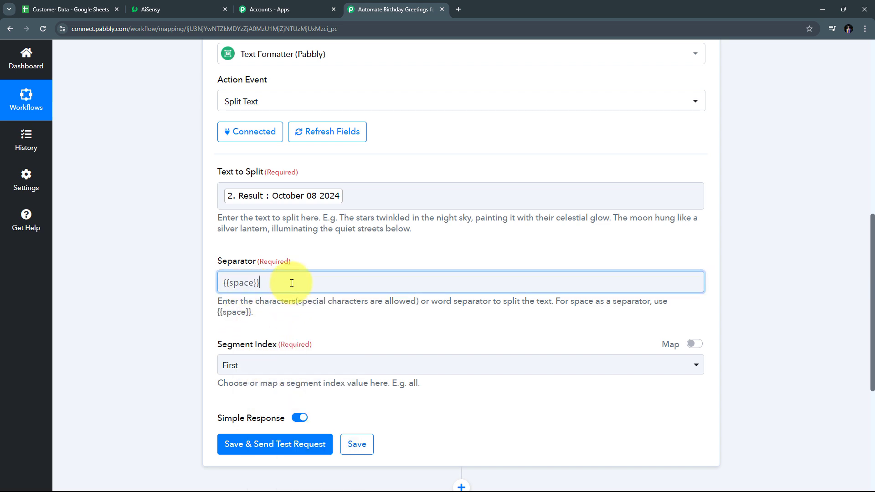
pyautogui.scroll(-1, 300, 260)
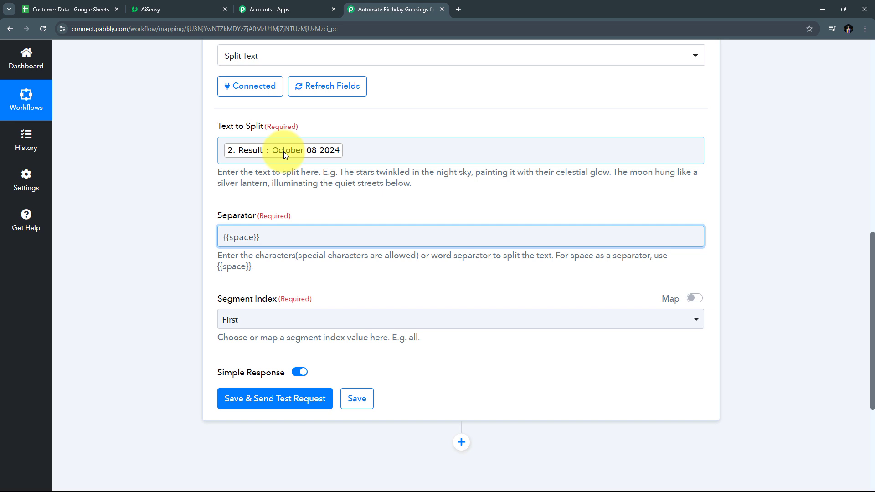
pyautogui.scroll(-1, 275, 228)
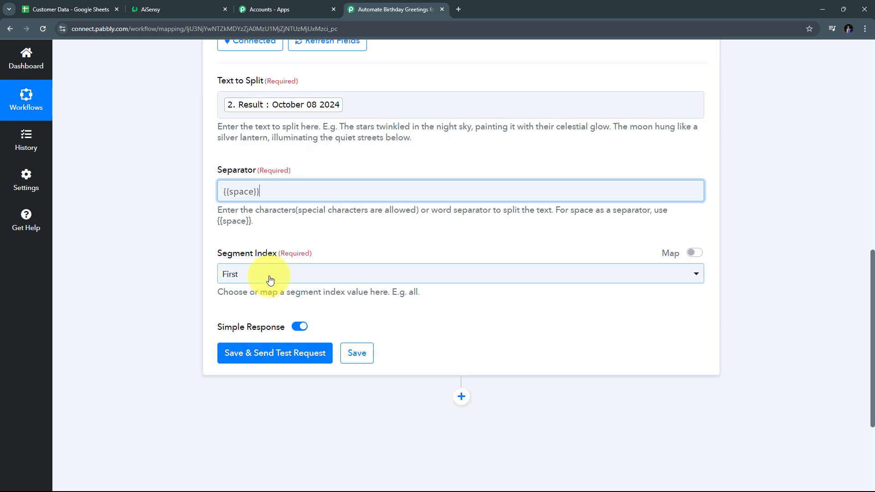
# Step: Set the Segment Index to All, send a test request, and check the split month, day and year values in the response
pyautogui.click(329, 278)
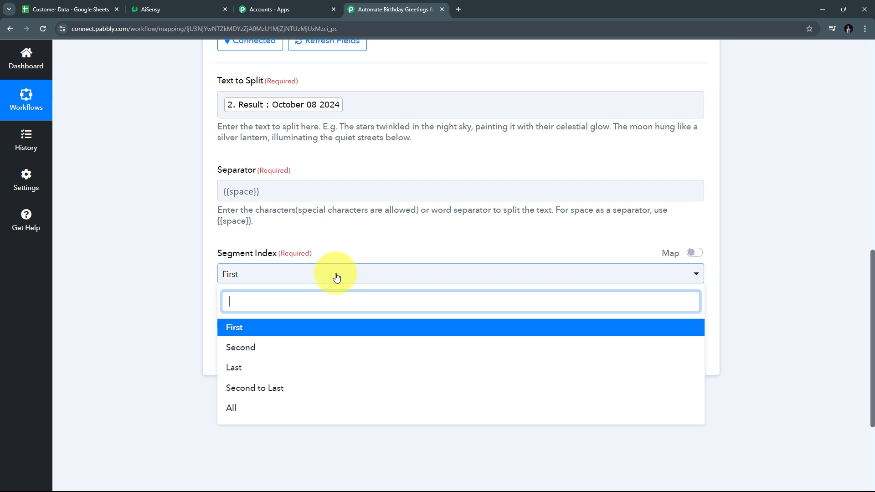
pyautogui.click(253, 416)
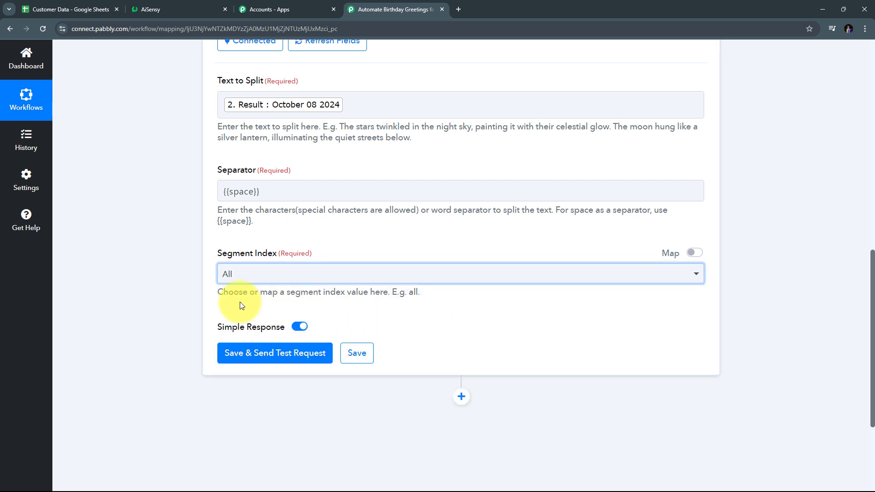
pyautogui.scroll(-1, 210, 296)
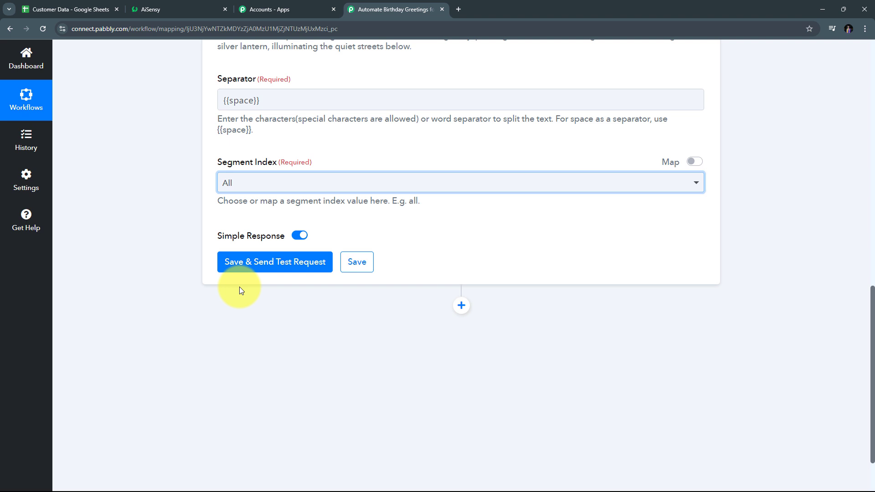
pyautogui.click(256, 262)
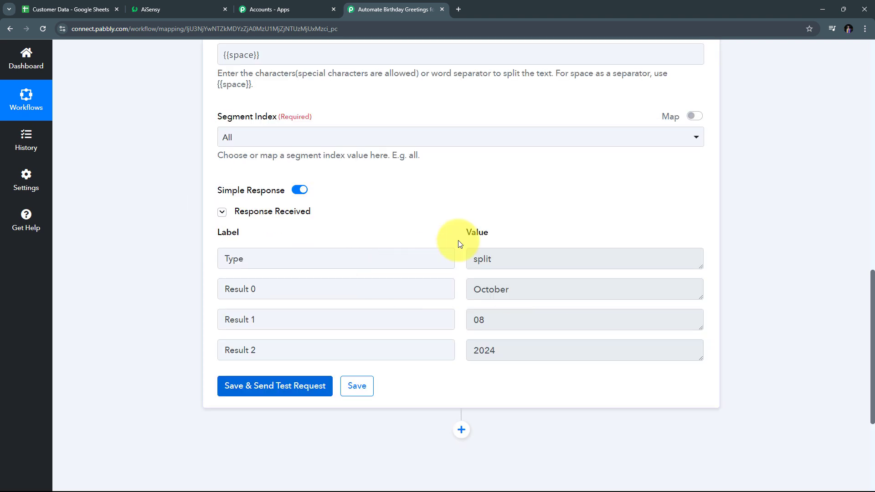
pyautogui.moveTo(520, 290); pyautogui.dragTo(432, 284)
pyautogui.click(461, 253)
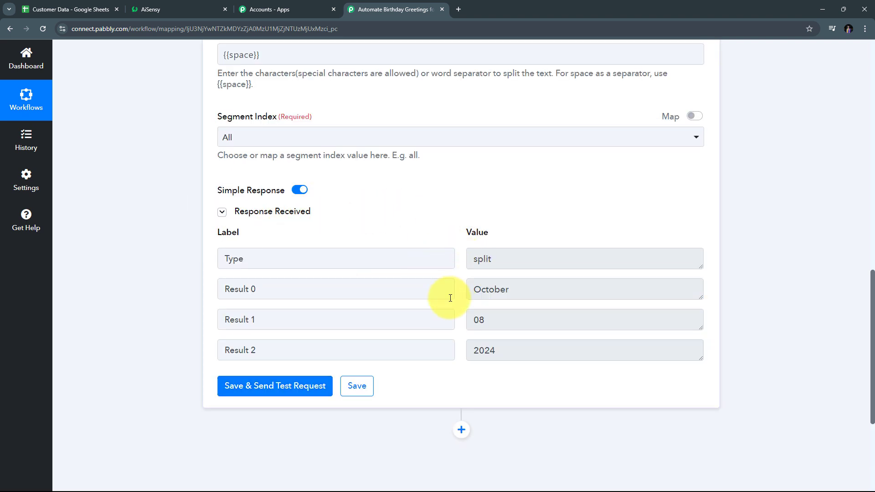
pyautogui.moveTo(540, 293); pyautogui.dragTo(445, 290)
pyautogui.moveTo(493, 318); pyautogui.dragTo(461, 321)
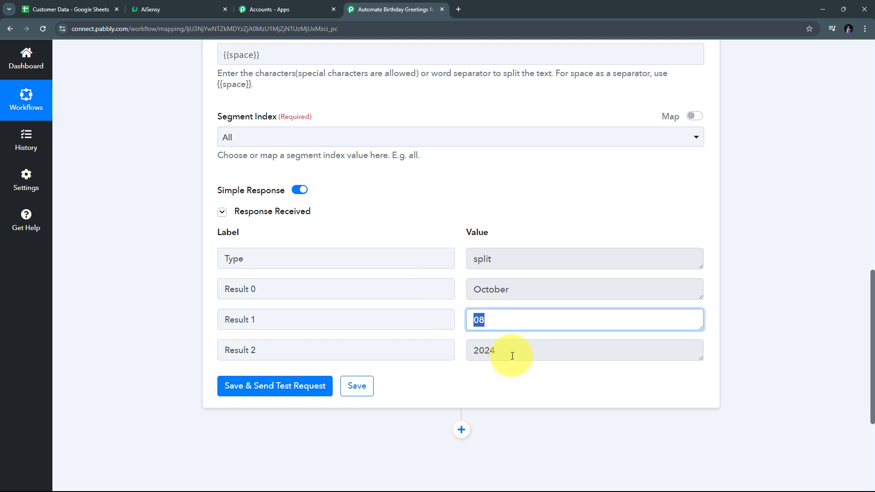
pyautogui.moveTo(512, 355); pyautogui.dragTo(460, 354)
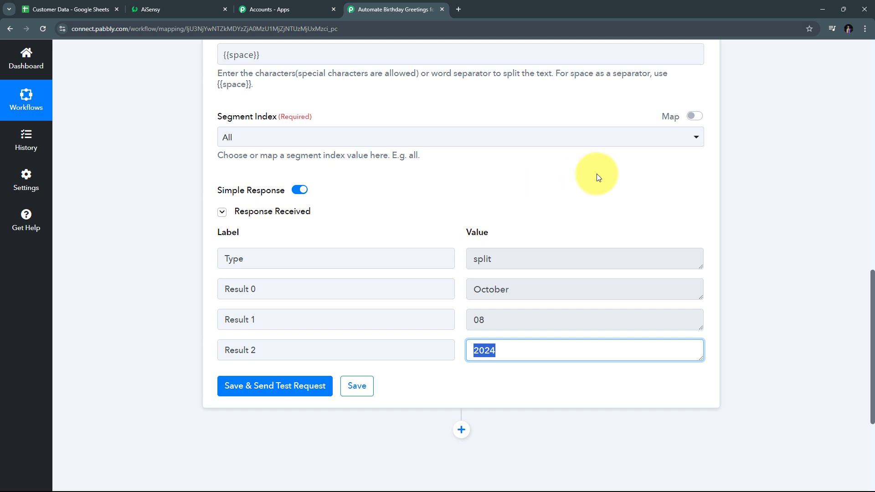
# Step: Add a fourth action step using Google Sheets with Lookup Spreadsheet Rows V2 as the action event
pyautogui.scroll(-4, 548, 172)
pyautogui.scroll(-2, 548, 173)
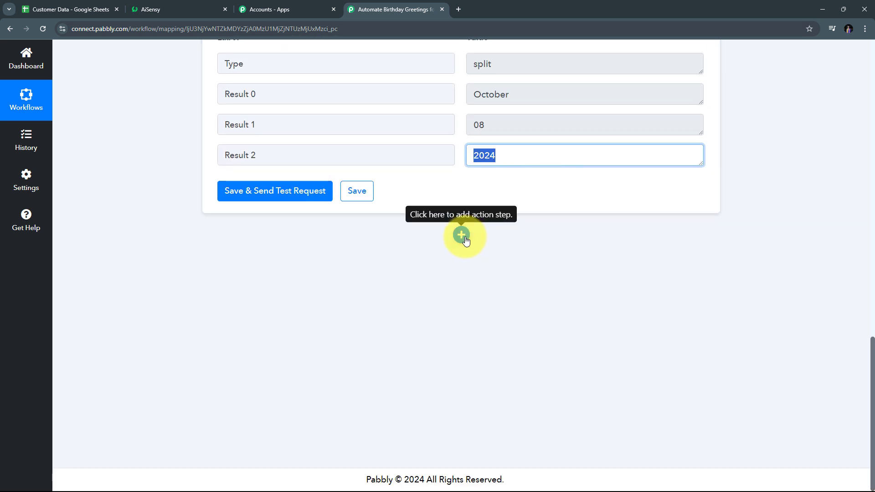
pyautogui.click(462, 237)
pyautogui.scroll(2, 132, 191)
pyautogui.click(232, 232)
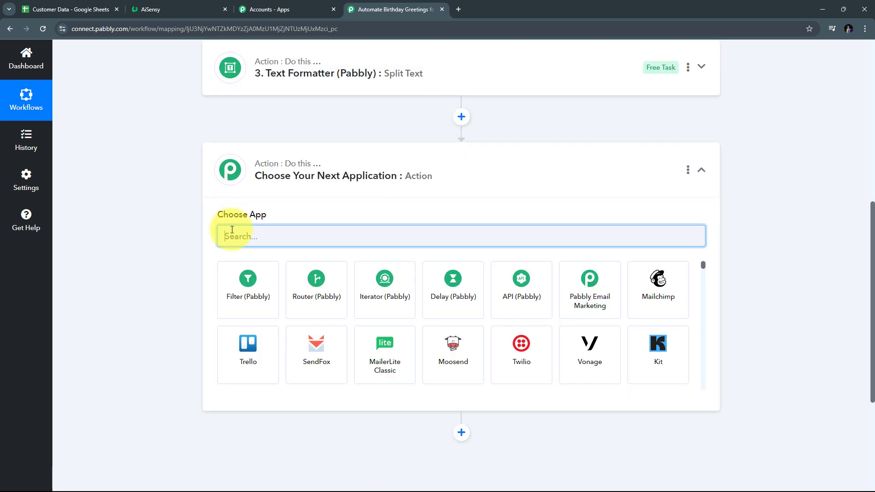
pyautogui.write('G')
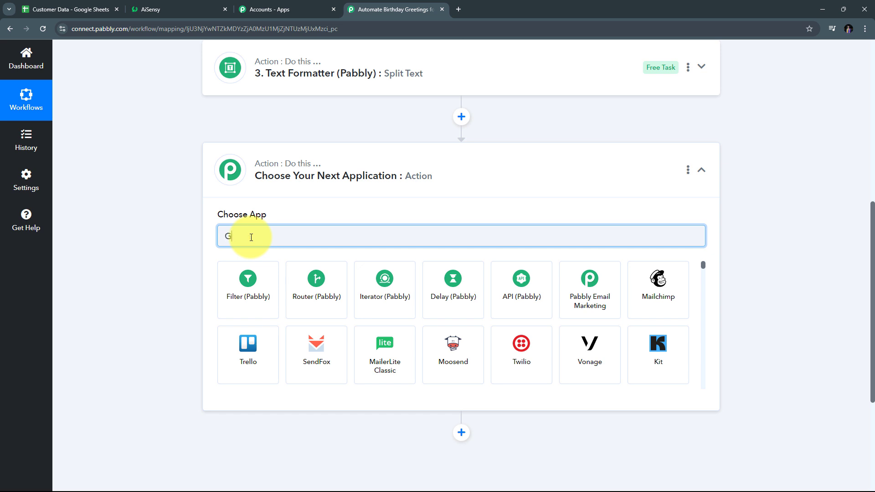
pyautogui.write('oogle ')
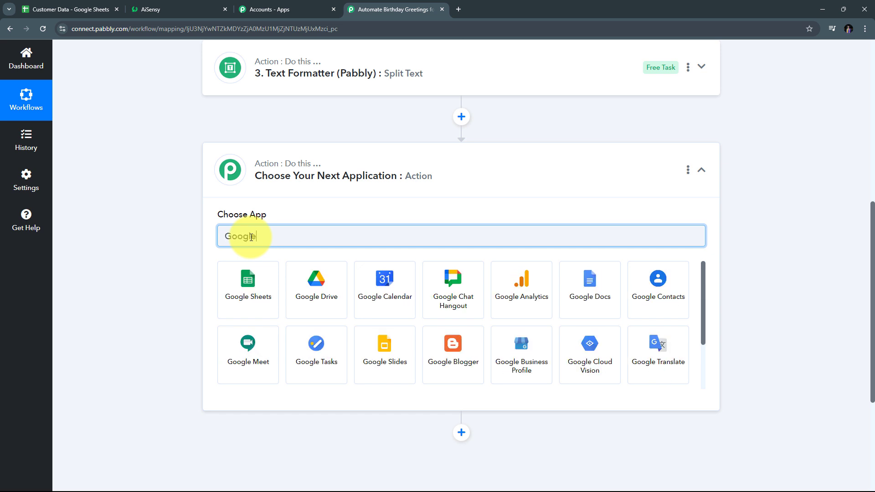
pyautogui.write('Sheets')
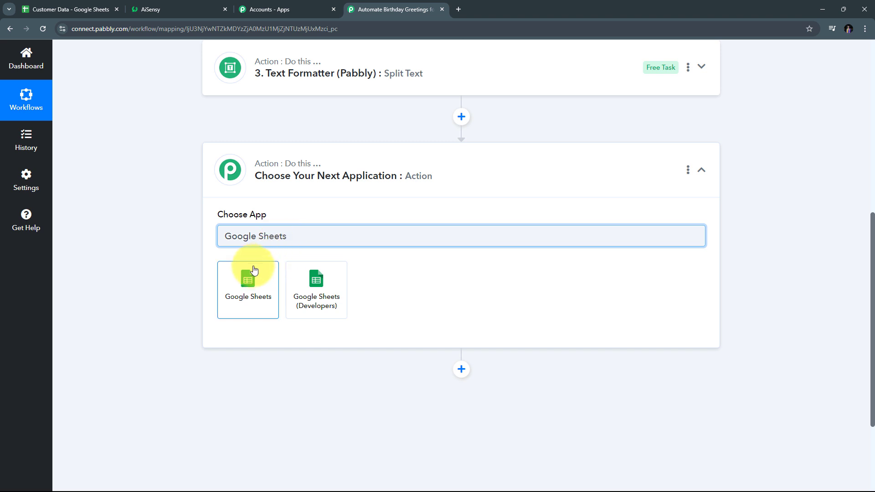
pyautogui.click(250, 285)
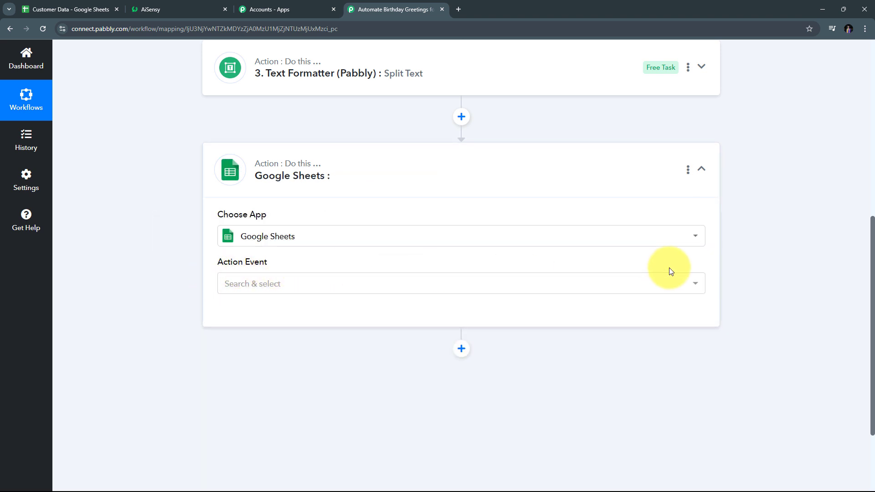
pyautogui.click(463, 283)
pyautogui.scroll(-5, 501, 205)
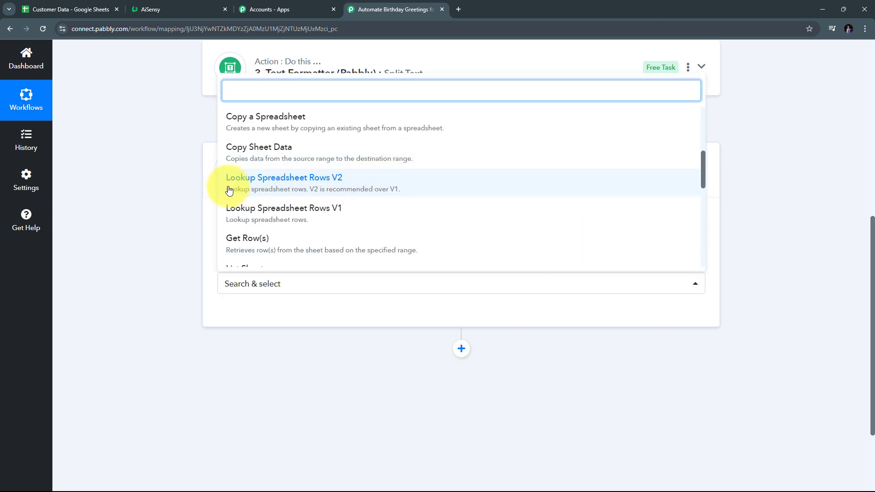
pyautogui.click(333, 184)
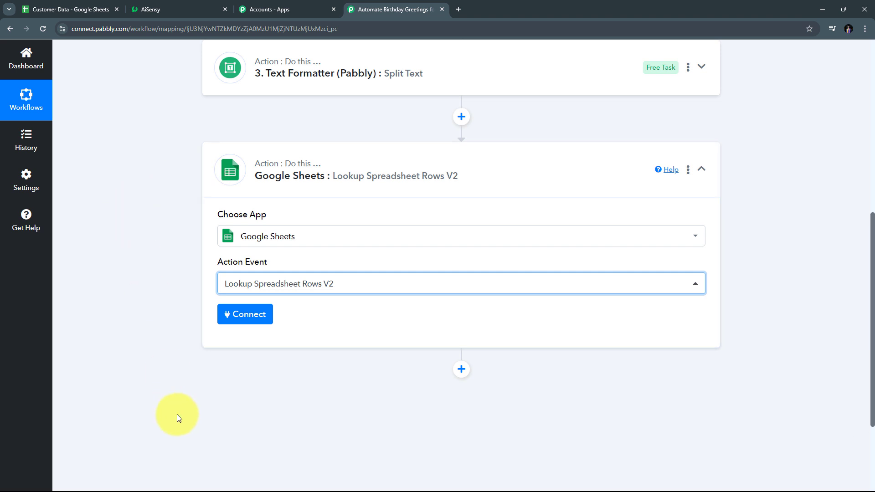
# Step: Connect the lookup step through a new Google Sheets connection, signing in with Google and allowing Pabbly Connect access
pyautogui.click(243, 316)
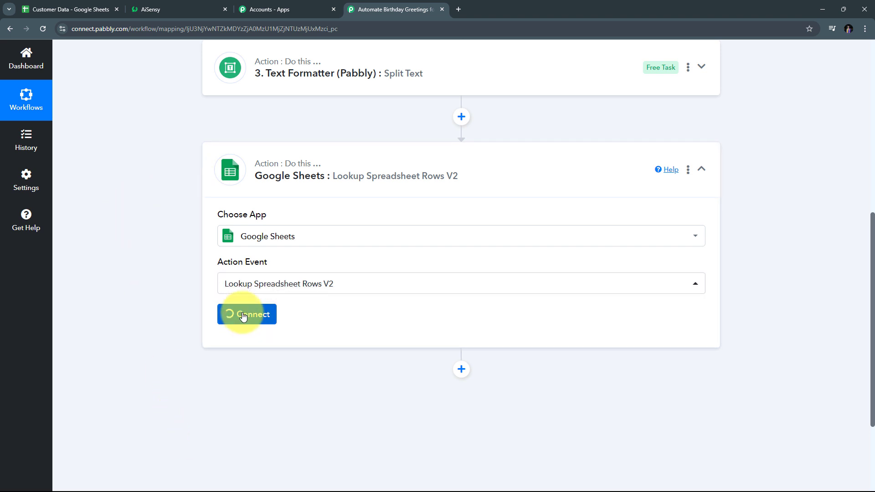
pyautogui.click(422, 151)
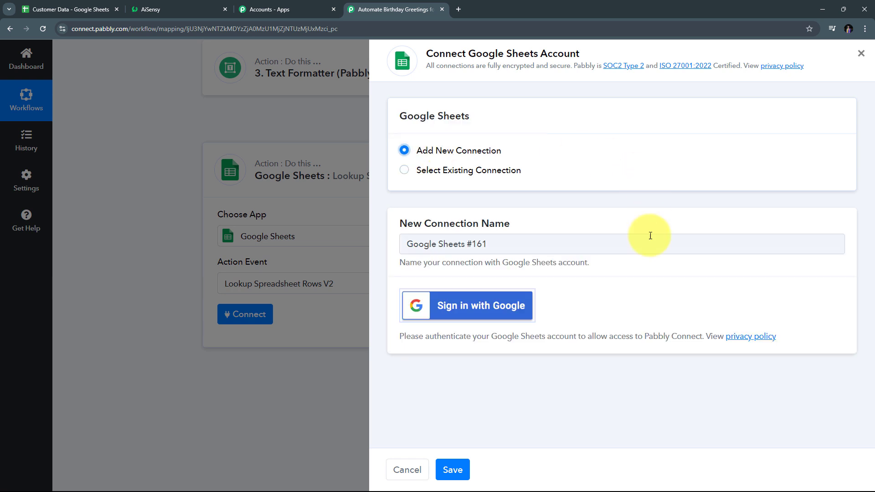
pyautogui.click(470, 311)
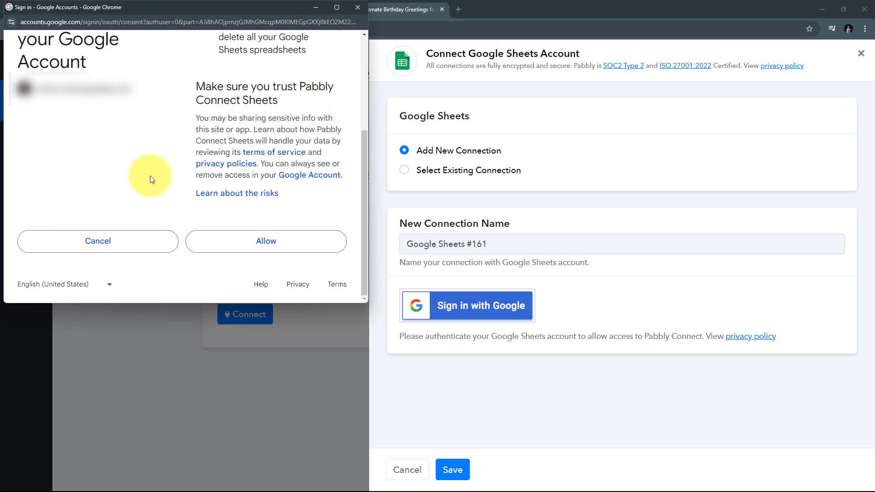
pyautogui.click(265, 245)
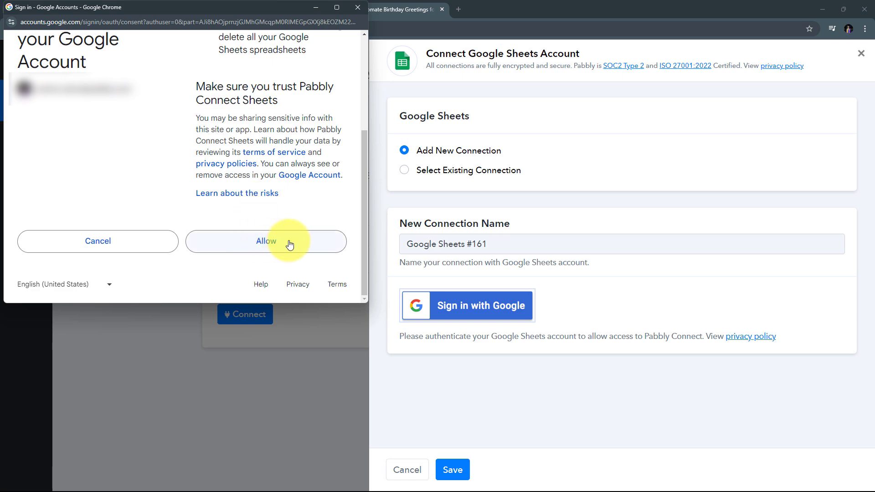
pyautogui.click(263, 243)
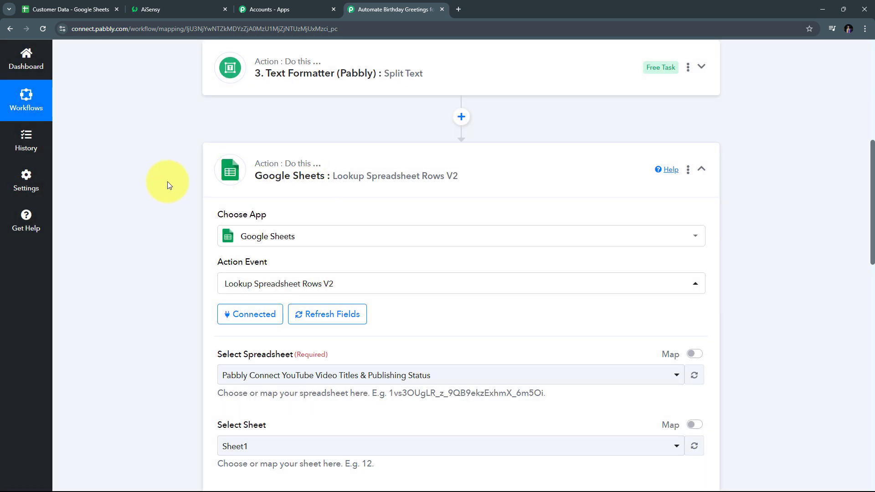
# Step: Select the Customer Data spreadsheet and its Sheet1 for the lookup, after reviewing the customer columns in Google Sheets
pyautogui.scroll(-4, 164, 182)
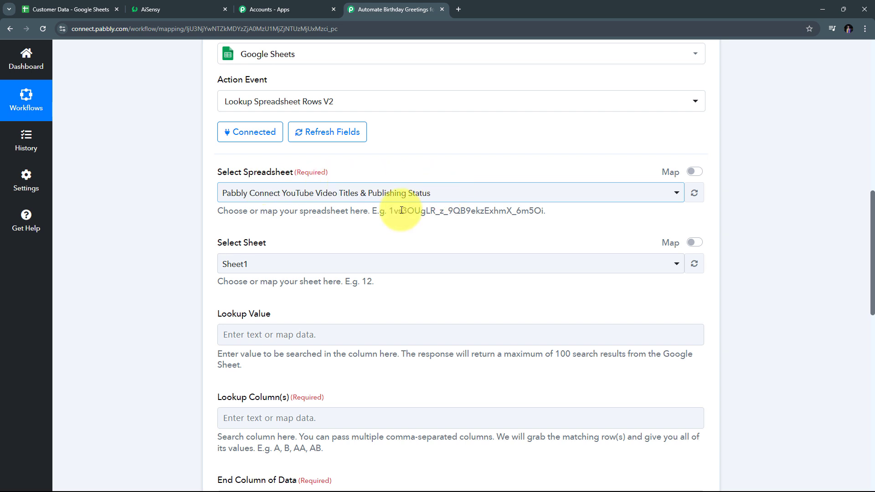
pyautogui.click(59, 8)
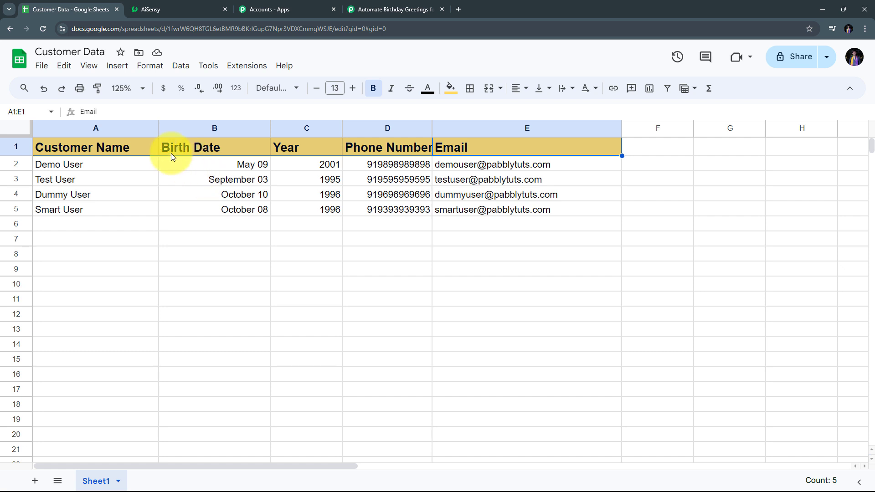
pyautogui.click(395, 7)
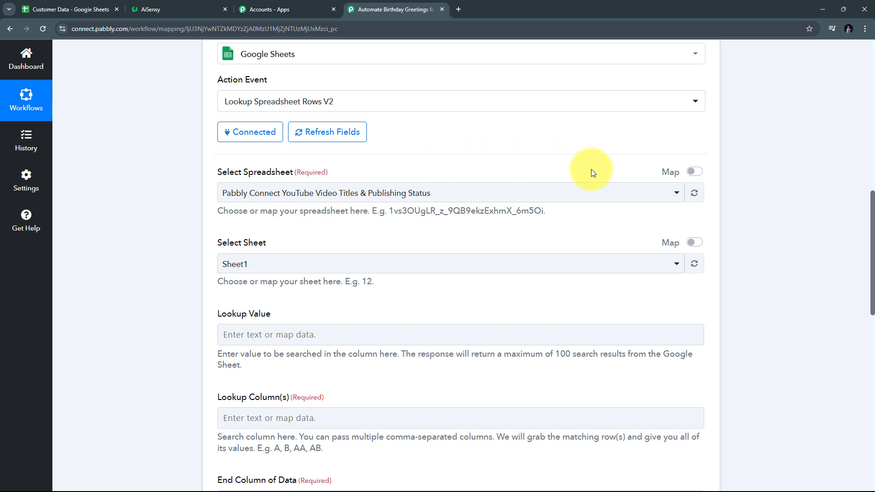
pyautogui.click(473, 198)
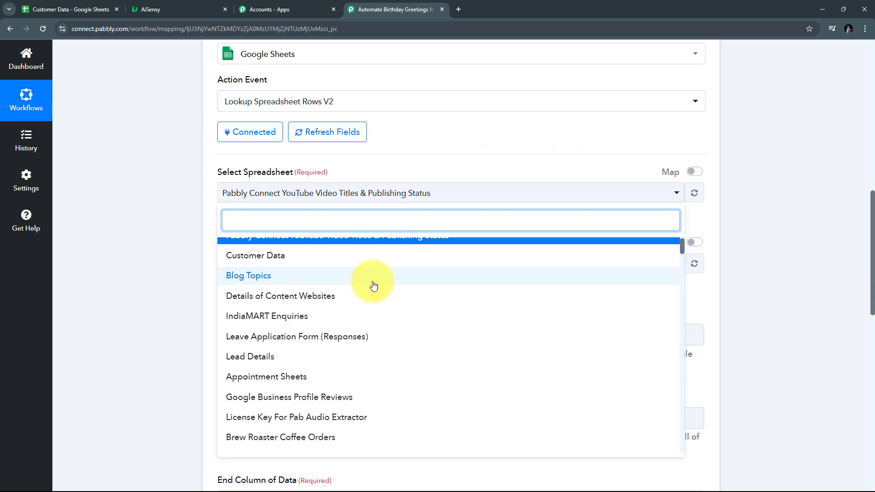
pyautogui.scroll(-5, 374, 286)
pyautogui.scroll(6, 374, 286)
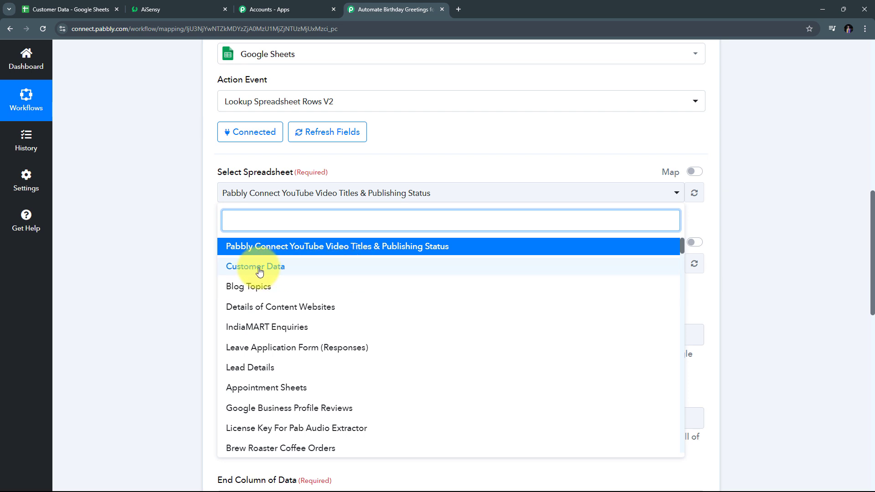
pyautogui.click(288, 271)
pyautogui.scroll(-2, 285, 150)
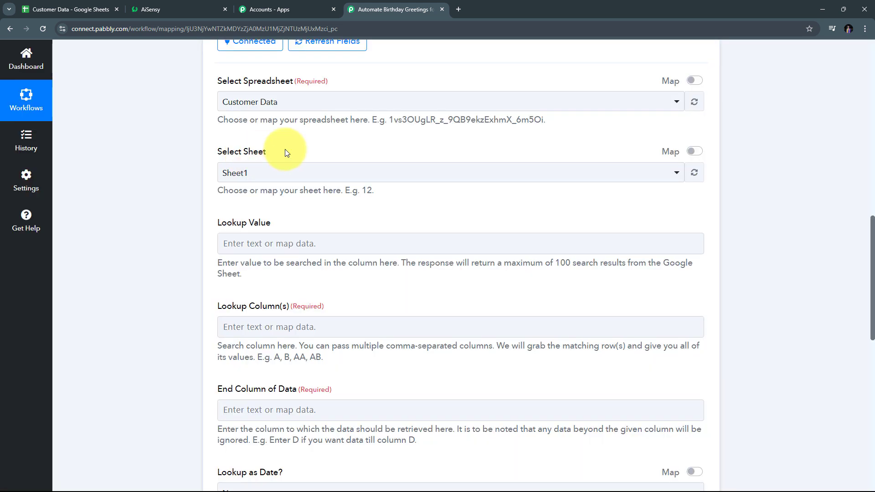
pyautogui.scroll(1, 259, 205)
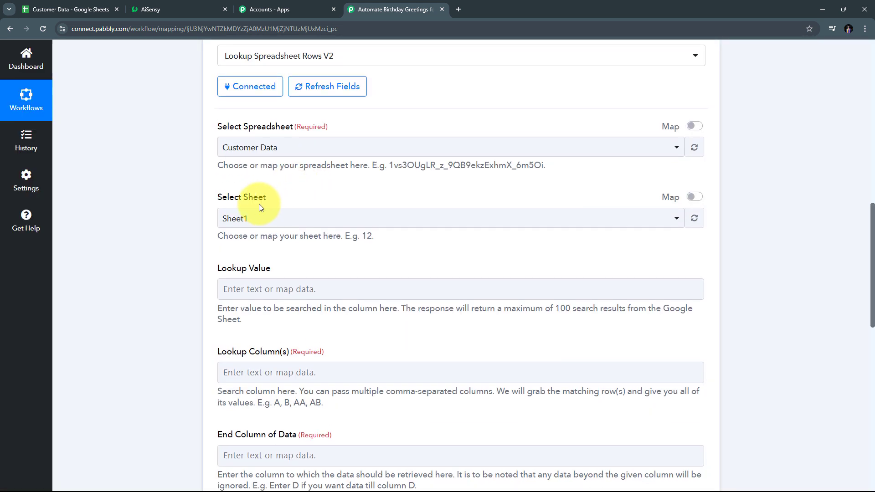
pyautogui.click(323, 221)
pyautogui.click(240, 273)
# Step: Map Result 0 and Result 1 from the Split Text step into the Lookup Value, separated by a space
pyautogui.scroll(-1, 377, 240)
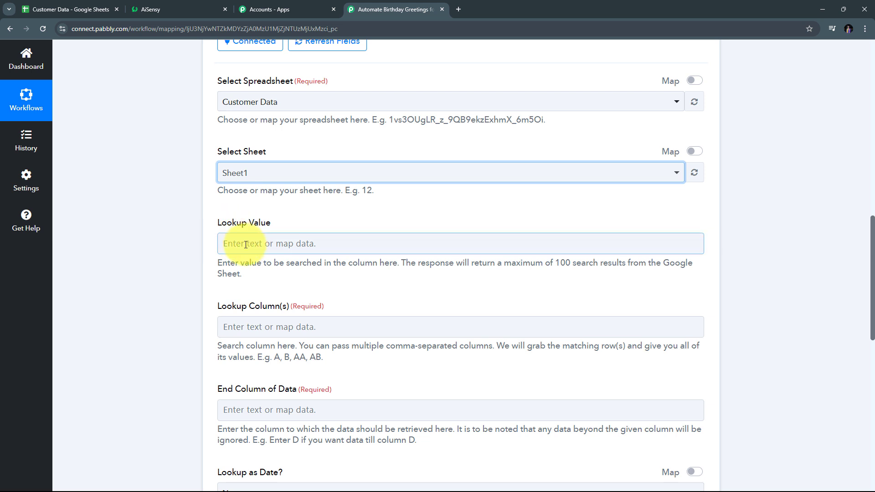
pyautogui.click(246, 245)
pyautogui.scroll(-2, 342, 219)
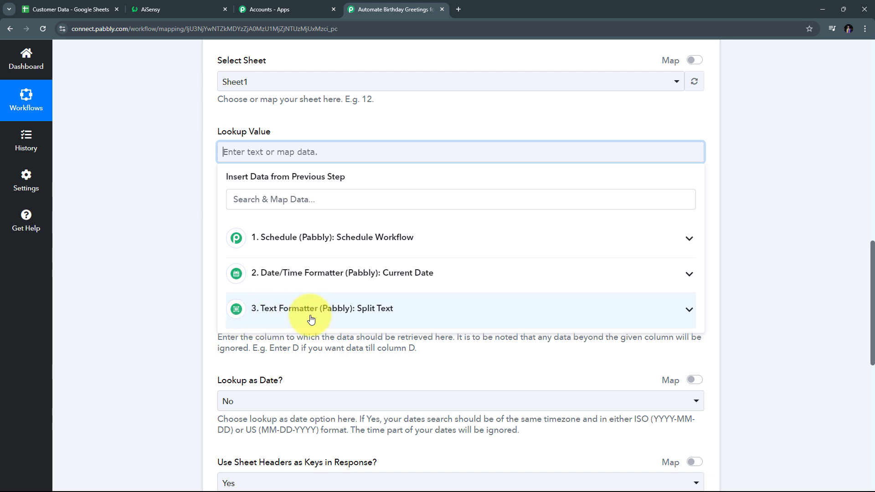
pyautogui.click(364, 309)
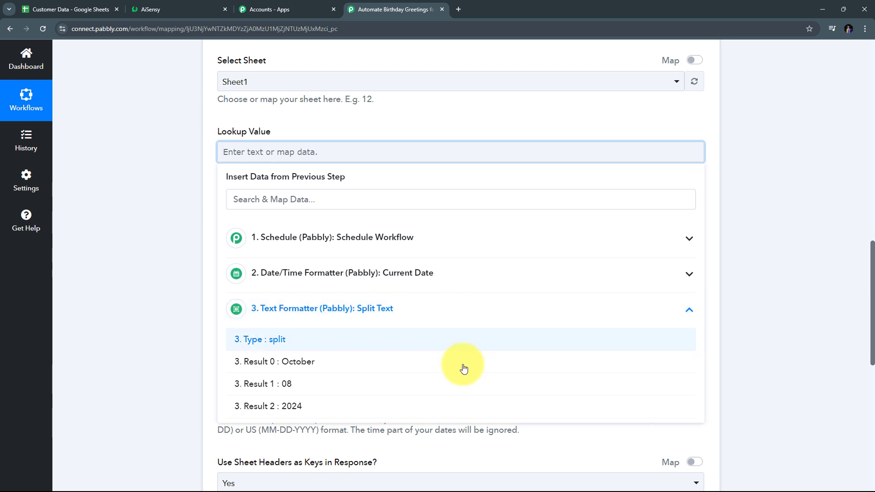
pyautogui.click(304, 368)
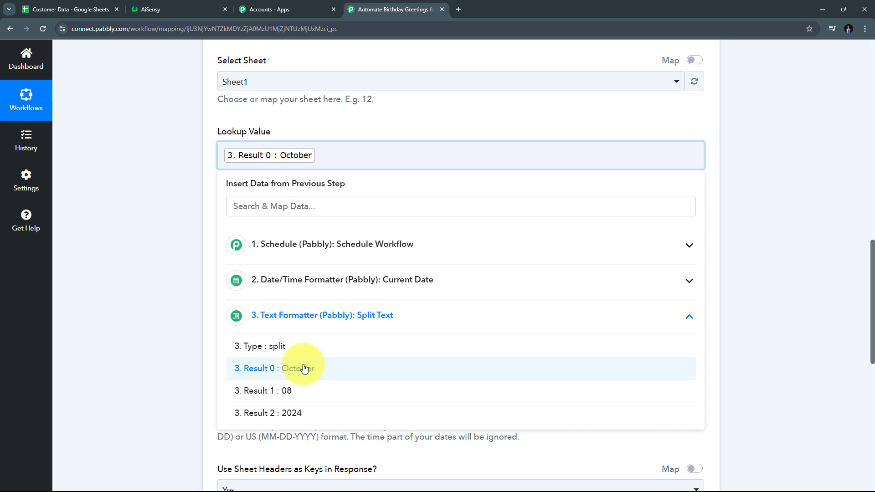
pyautogui.click(281, 395)
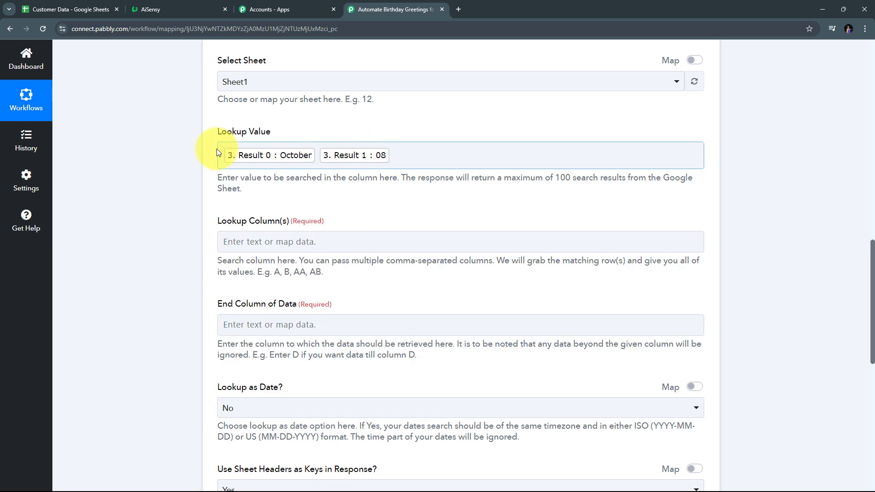
# Step: Set the Lookup Column(s) to B so the search runs on the Birth Date column
pyautogui.scroll(-2, 178, 146)
pyautogui.scroll(1, 280, 139)
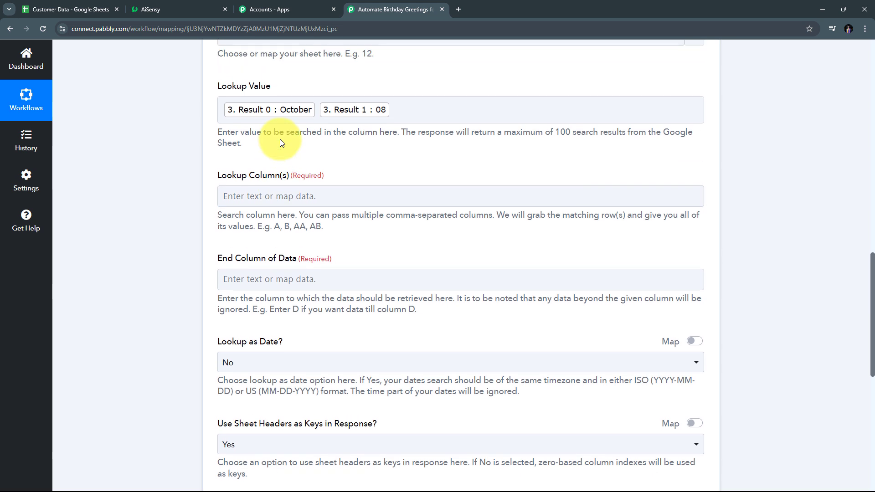
pyautogui.click(258, 196)
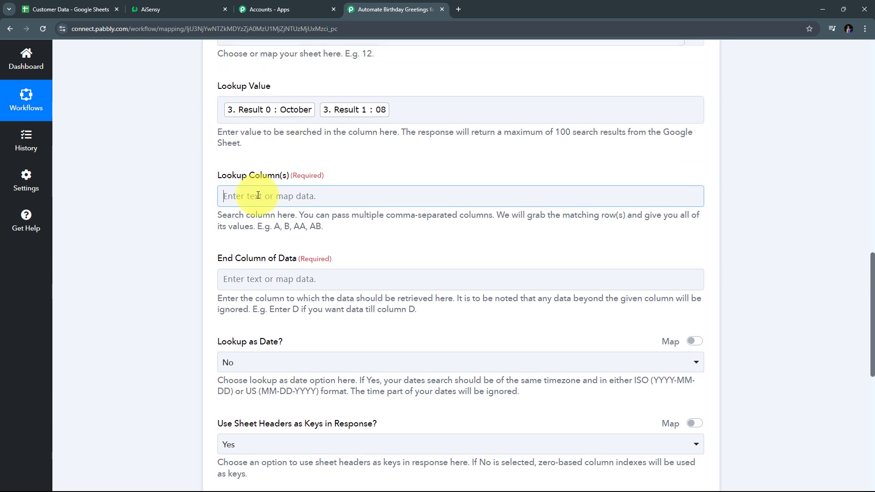
pyautogui.click(258, 195)
pyautogui.write('B')
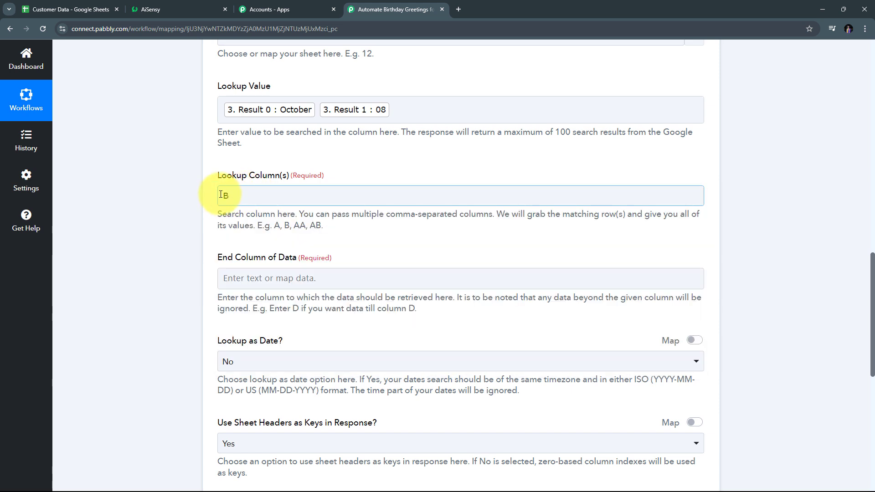
# Step: Set the lookup step's End Column of Data to E
pyautogui.click(217, 196)
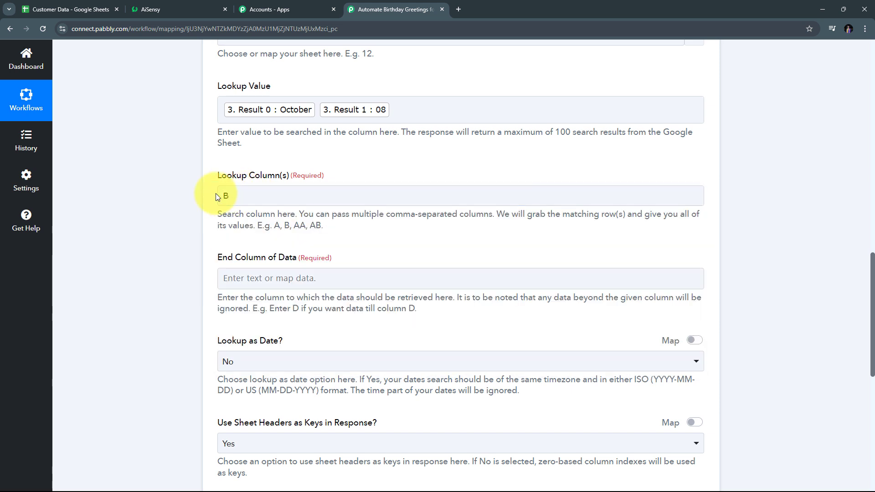
pyautogui.scroll(-2, 312, 149)
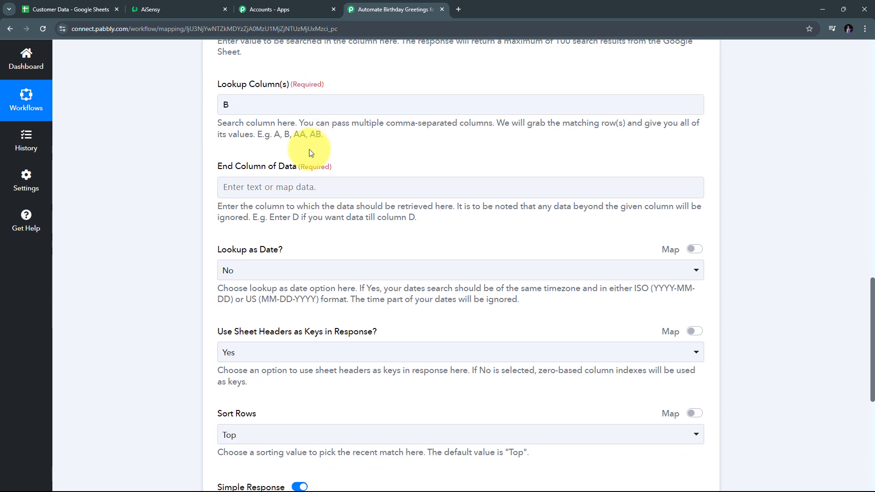
pyautogui.click(252, 194)
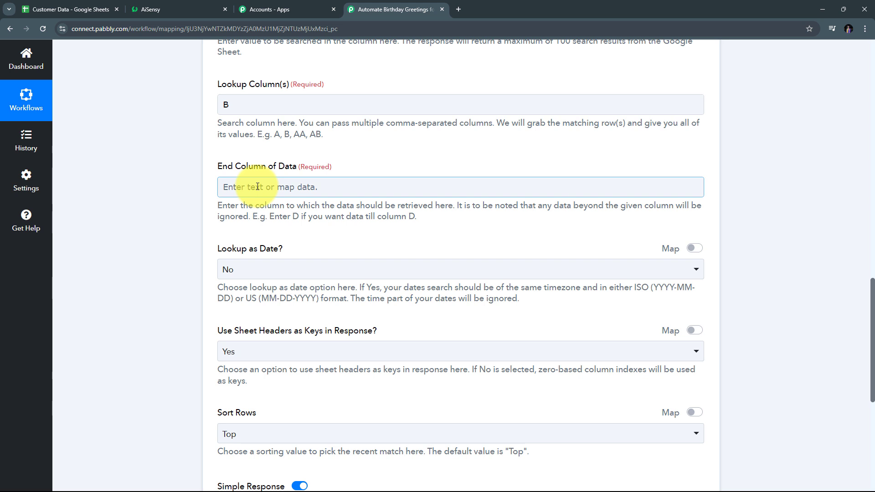
pyautogui.click(257, 186)
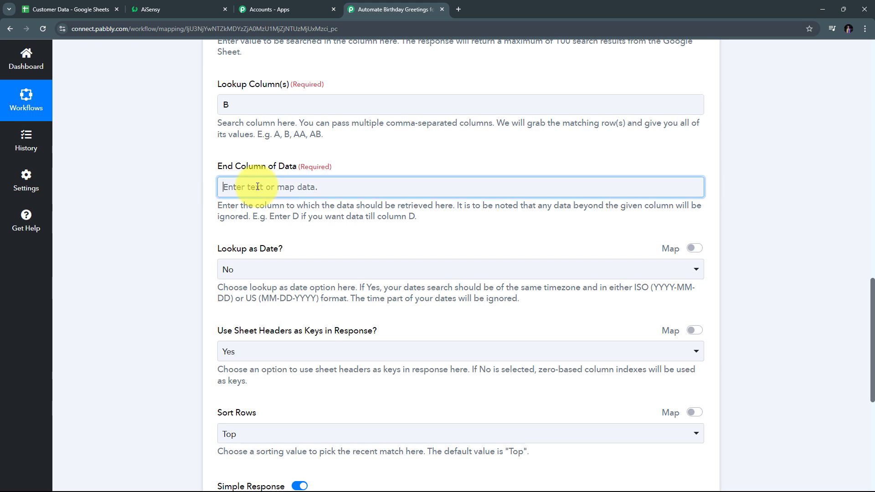
pyautogui.write('E')
pyautogui.click(404, 144)
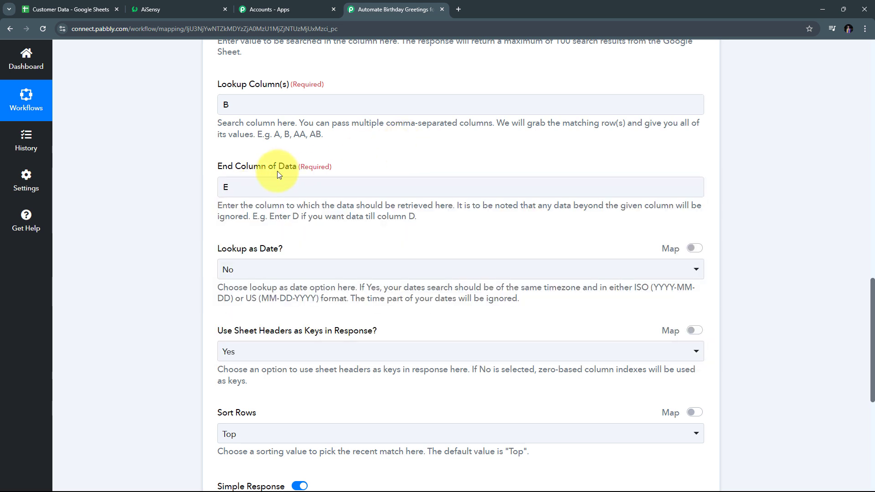
pyautogui.scroll(1, 379, 154)
pyautogui.scroll(-2, 378, 154)
pyautogui.scroll(4, 381, 154)
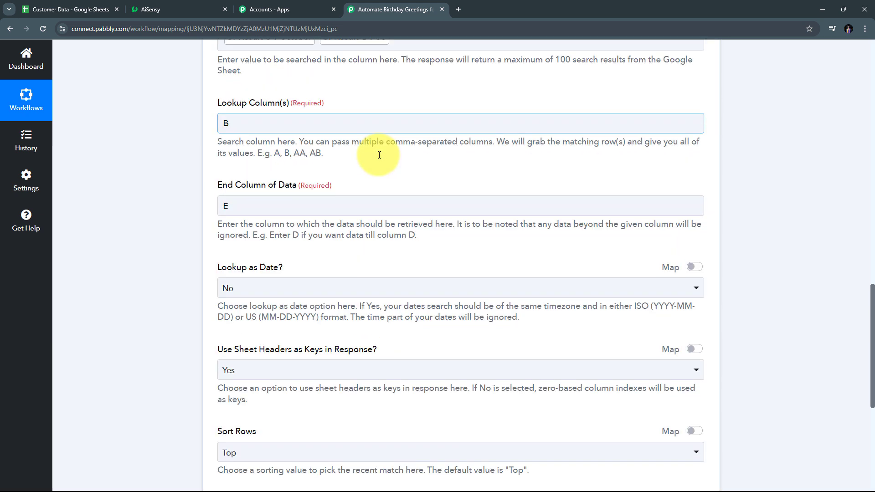
# Step: Turn off Simple Response for the lookup and send a test request, enlarging the Response Result value for reading
pyautogui.scroll(-10, 387, 153)
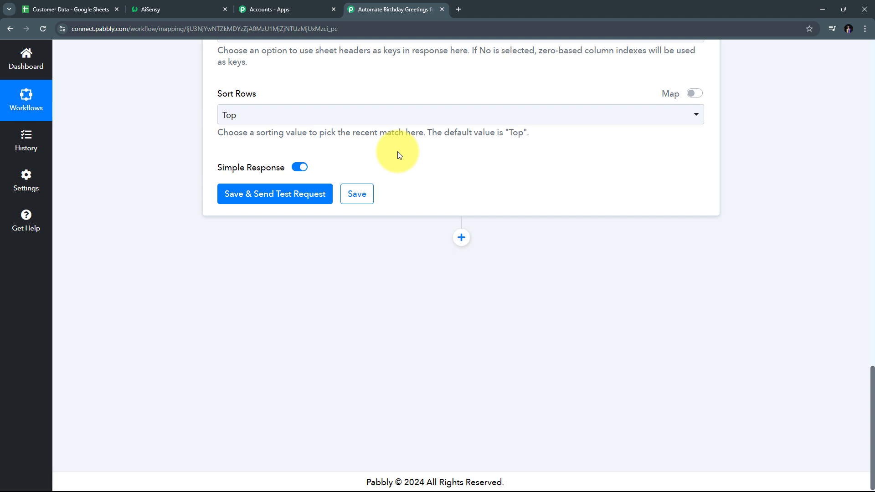
pyautogui.click(299, 168)
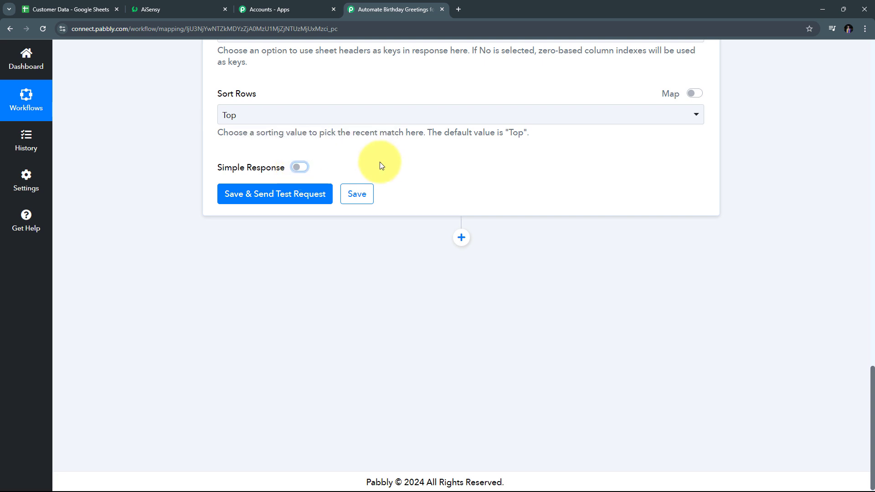
pyautogui.click(280, 196)
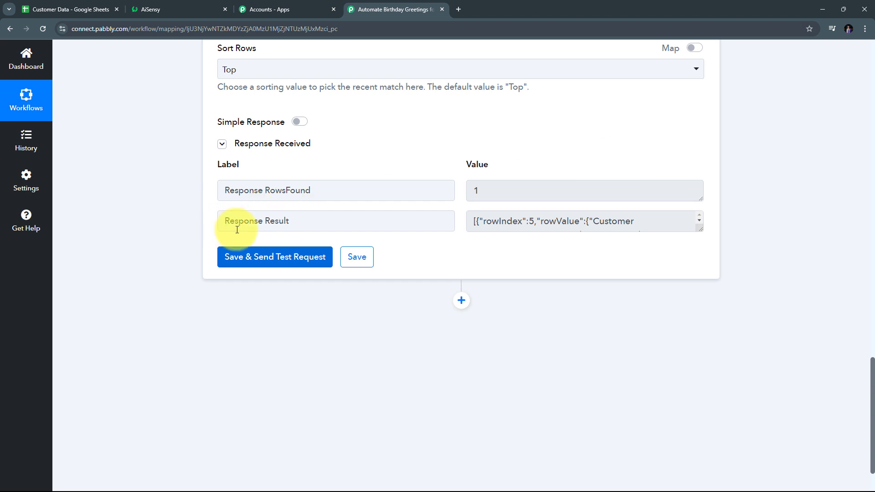
pyautogui.click(701, 229)
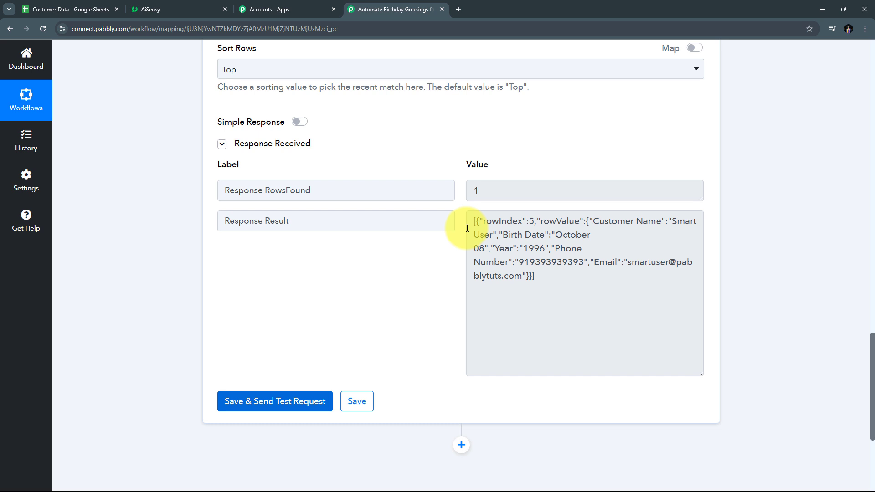
pyautogui.scroll(-3, 432, 198)
pyautogui.scroll(4, 431, 198)
pyautogui.scroll(-5, 432, 198)
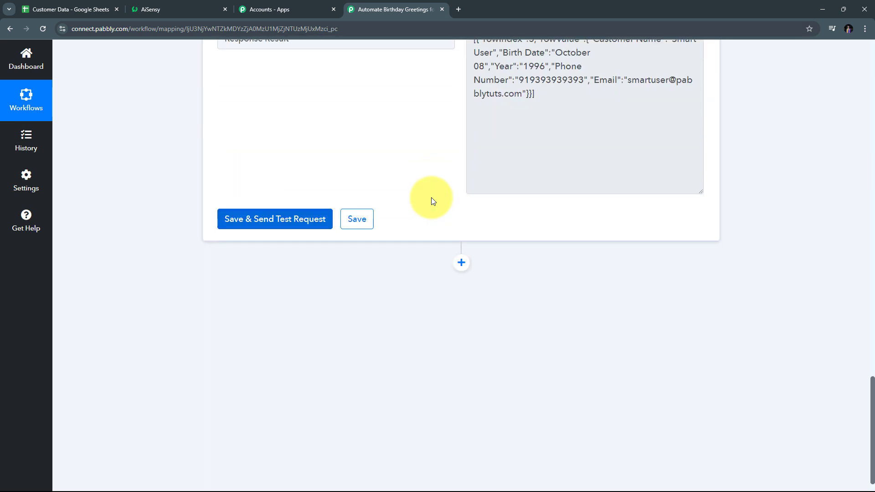
# Step: Add an Iterator (Pabbly) action after the lookup with the Process Arrays event and connect it
pyautogui.scroll(-2, 432, 198)
pyautogui.click(459, 238)
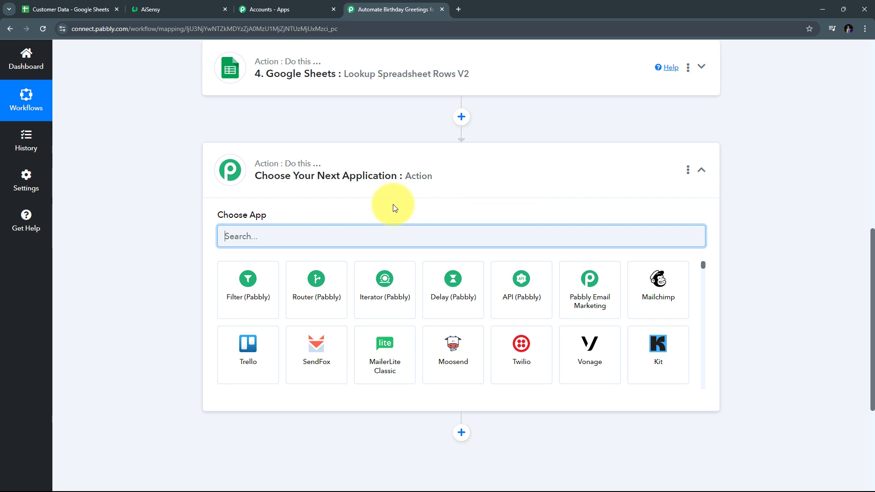
pyautogui.click(390, 290)
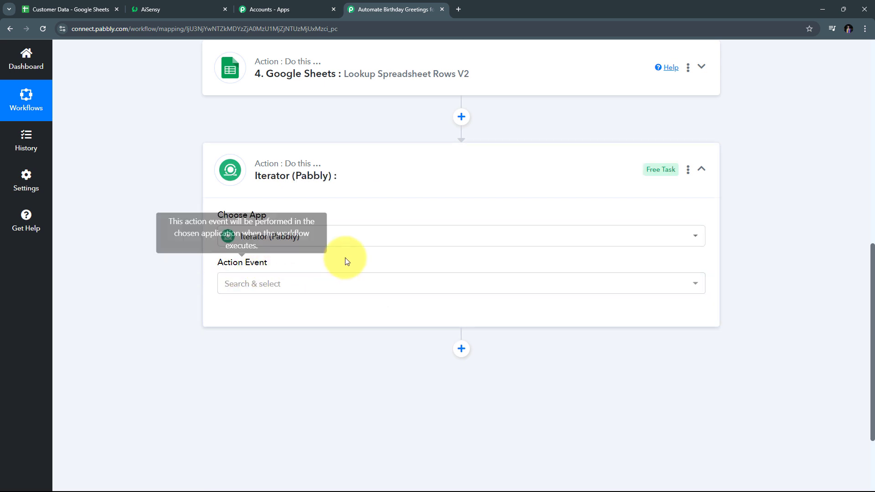
pyautogui.click(412, 292)
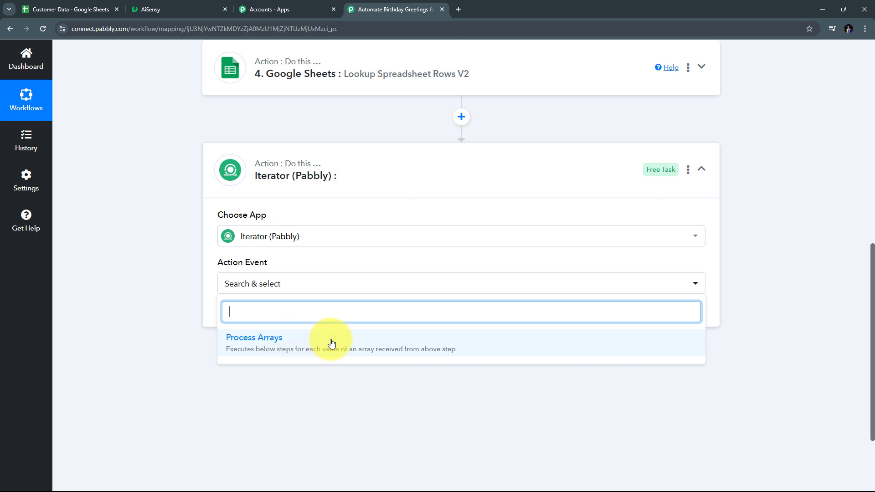
pyautogui.click(304, 340)
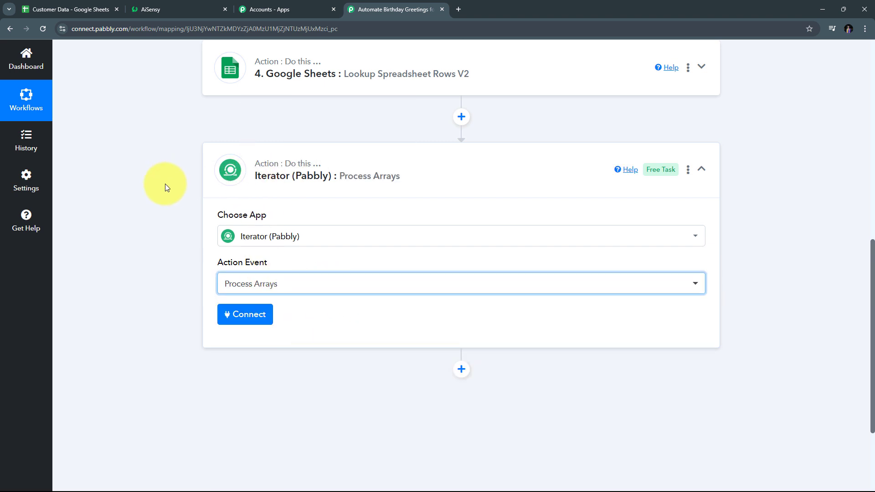
pyautogui.click(246, 315)
# Step: Choose the lookup step's Response Result [] as the iterator's array, and save and send a test request
pyautogui.scroll(-3, 253, 255)
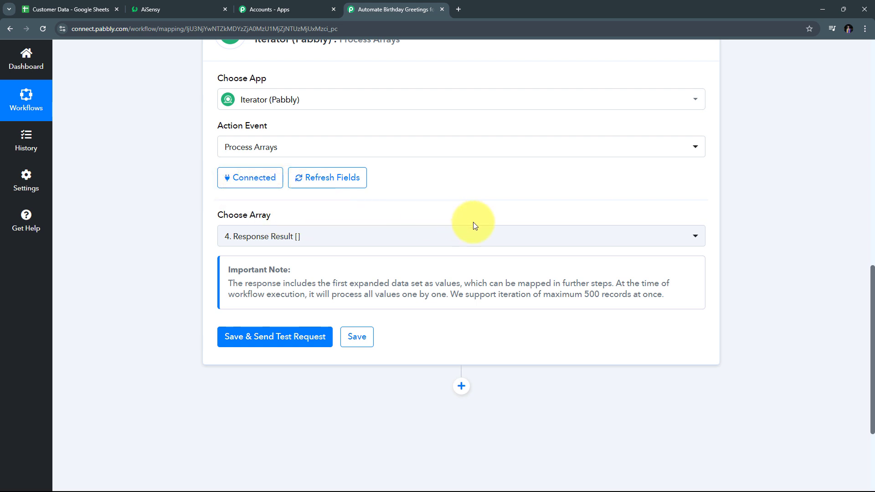
pyautogui.click(416, 238)
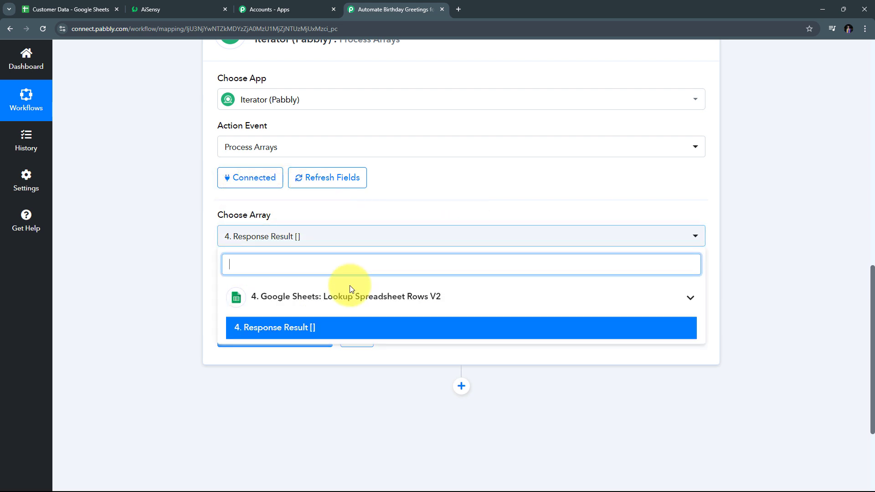
pyautogui.click(284, 328)
pyautogui.scroll(-1, 319, 271)
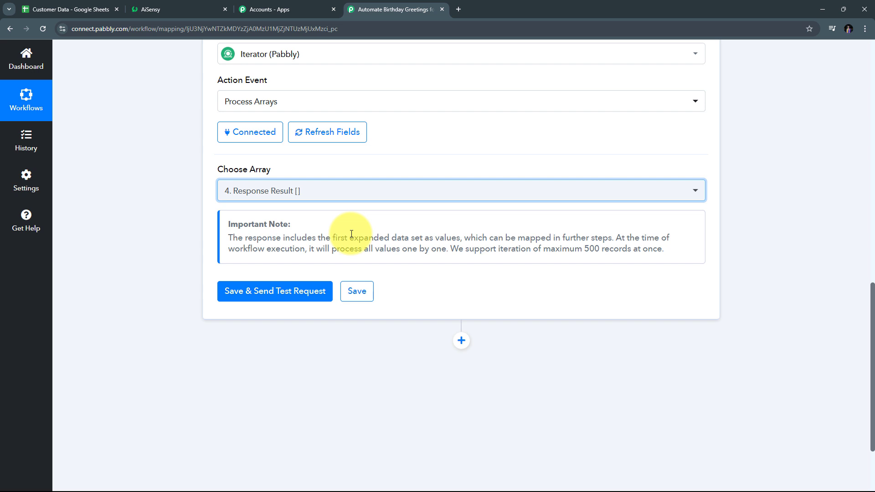
pyautogui.scroll(-1, 166, 186)
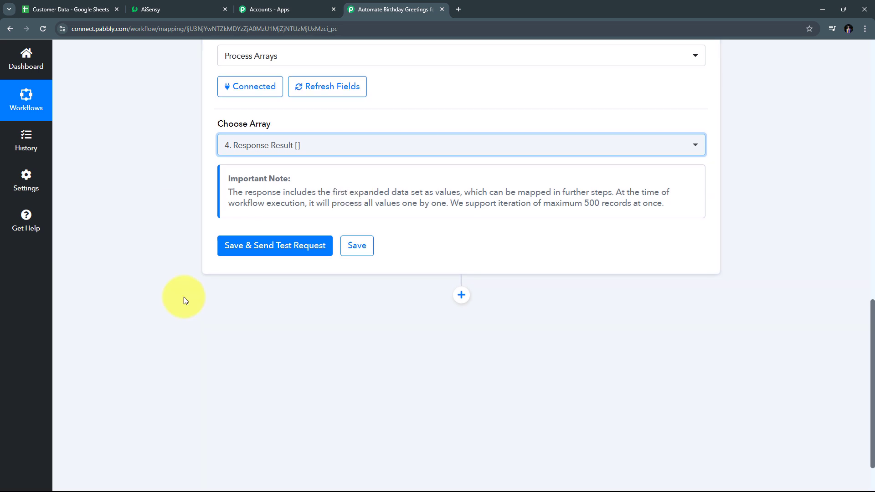
pyautogui.click(273, 246)
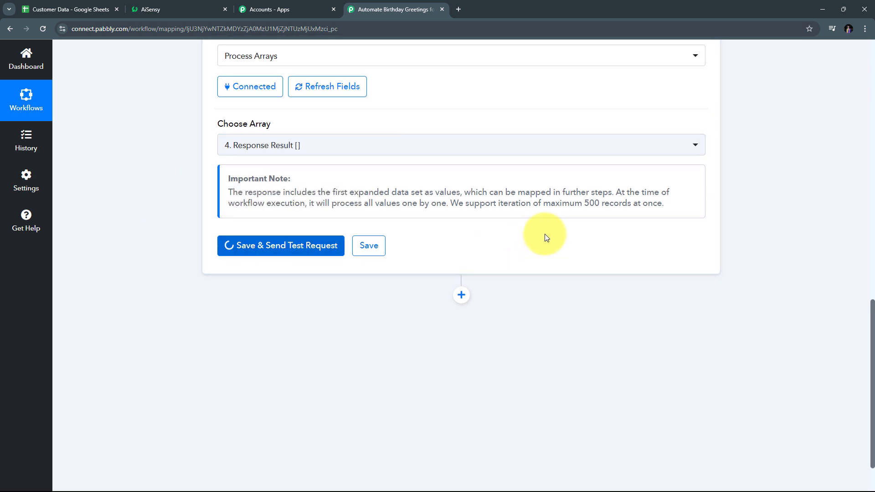
# Step: Examine the customer name, birth date, year, phone number and email values in the iterator's response
pyautogui.scroll(-1, 482, 228)
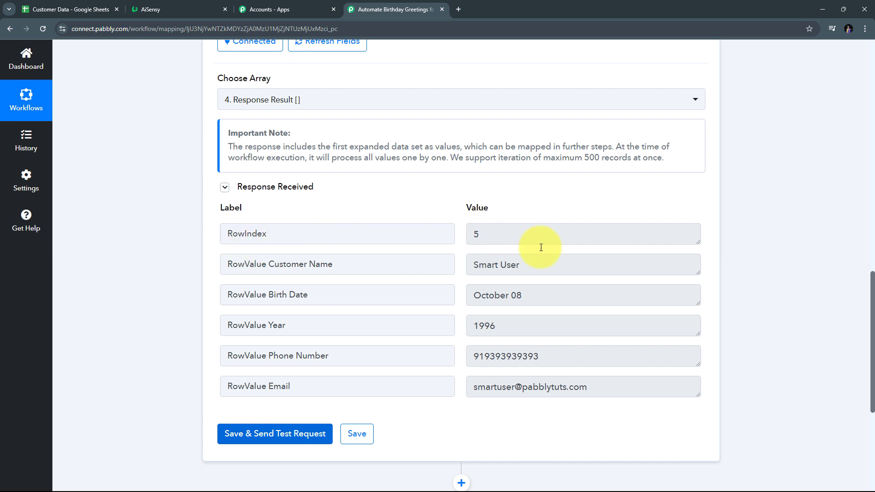
pyautogui.tripleClick(540, 268)
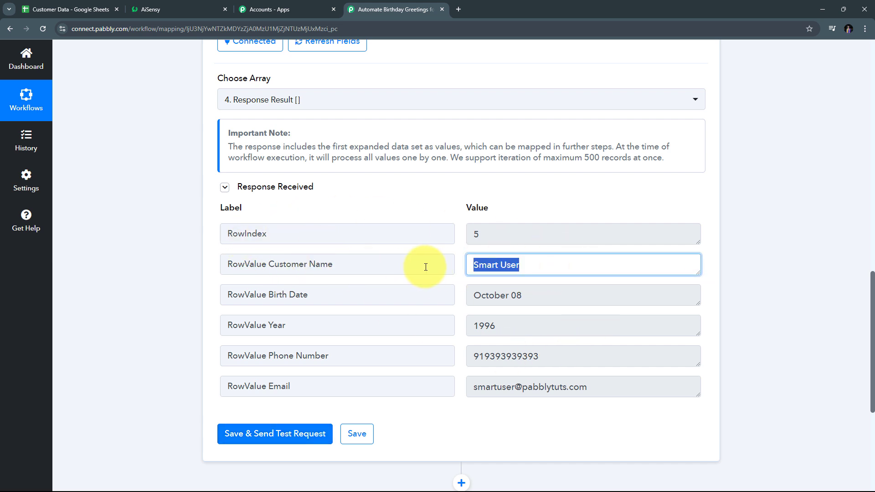
pyautogui.tripleClick(541, 297)
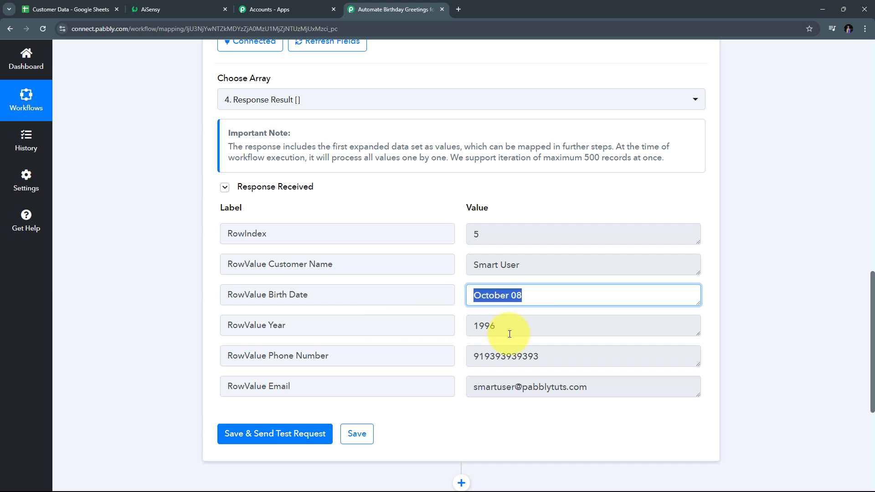
pyautogui.tripleClick(488, 329)
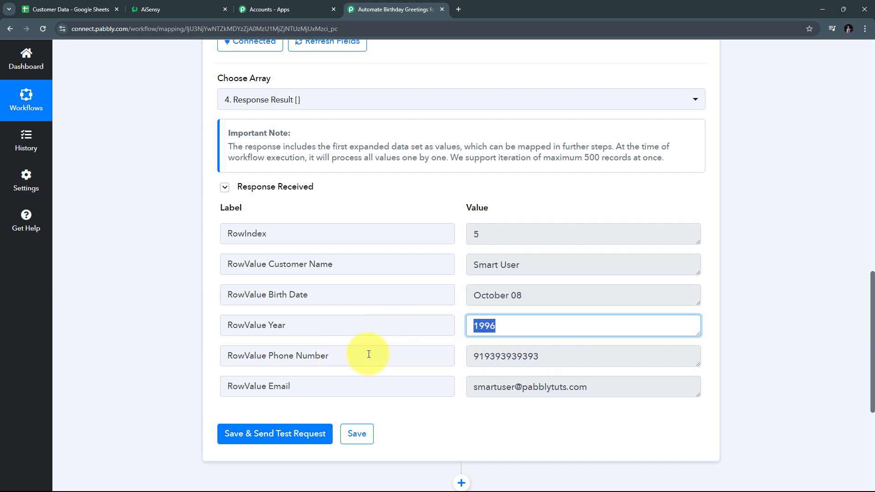
pyautogui.tripleClick(549, 357)
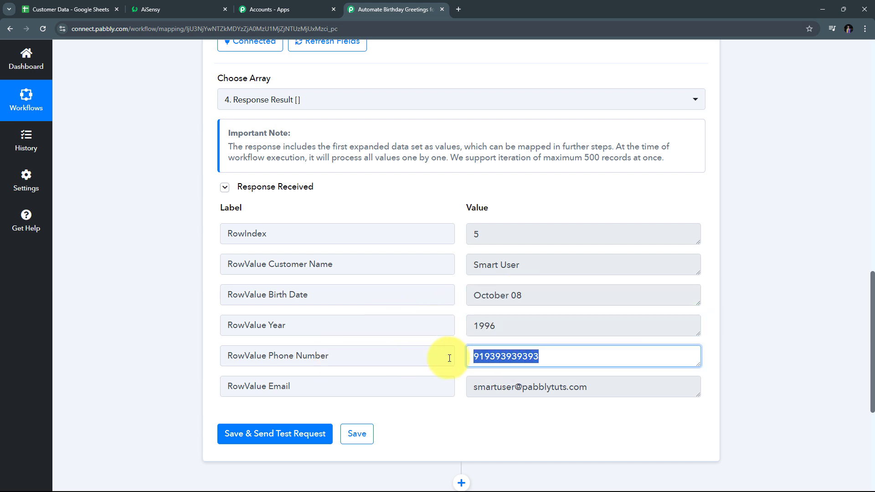
pyautogui.tripleClick(612, 397)
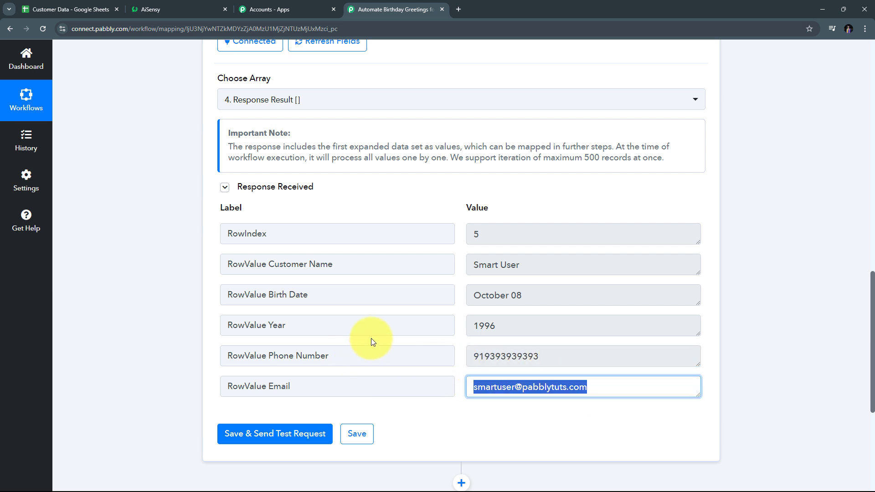
pyautogui.click(562, 357)
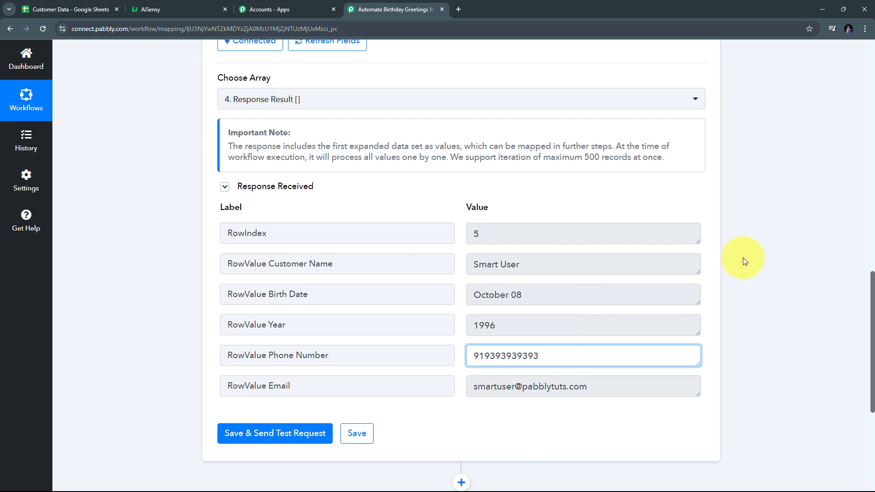
# Step: Add a WhatsApp by AiSensy action after the iterator with the Send Template Message event
pyautogui.scroll(-5, 744, 262)
pyautogui.click(461, 235)
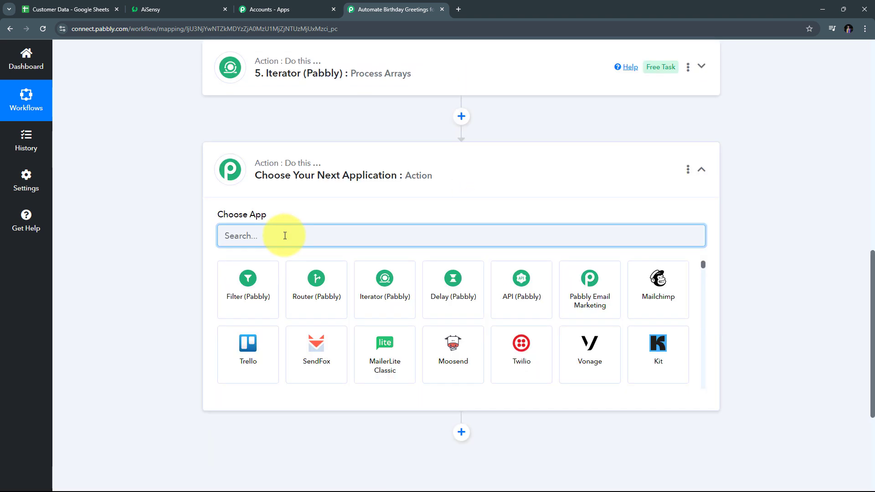
pyautogui.write('Ai')
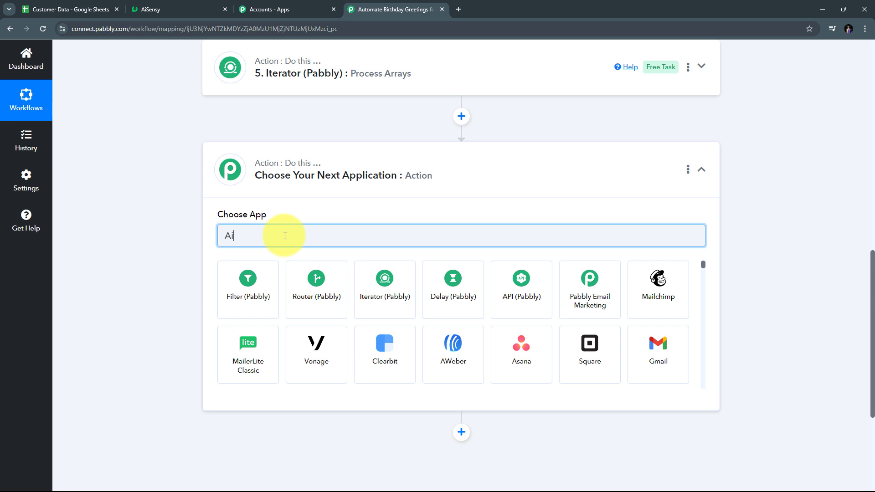
pyautogui.write('Sensy')
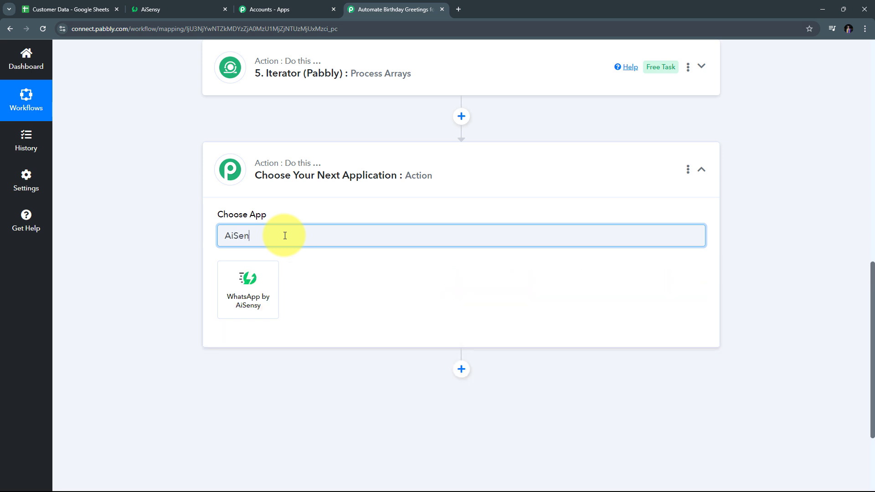
pyautogui.click(250, 286)
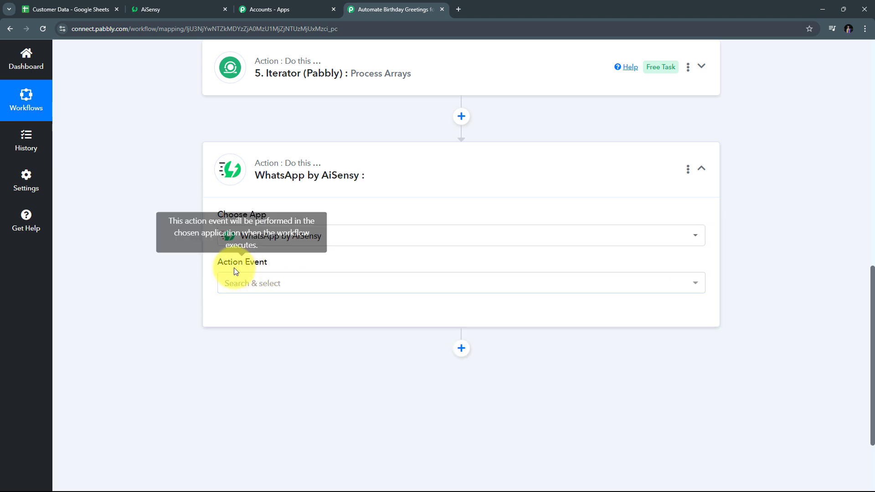
pyautogui.click(526, 284)
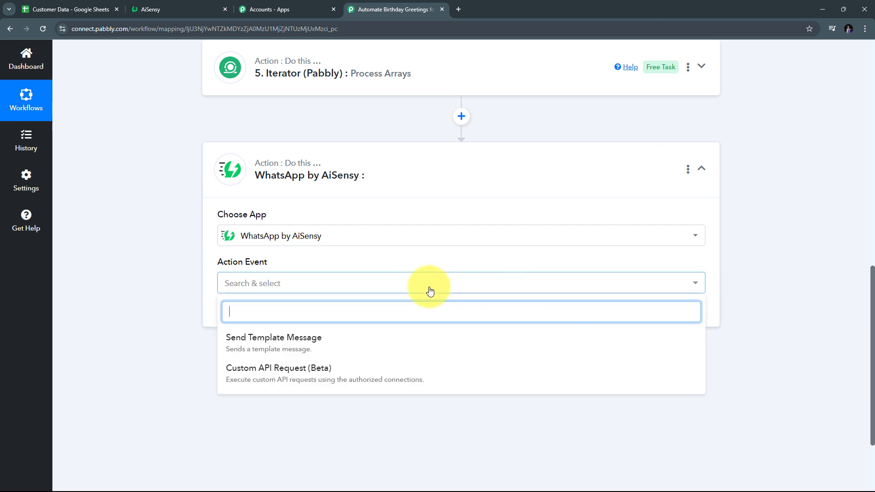
pyautogui.click(294, 346)
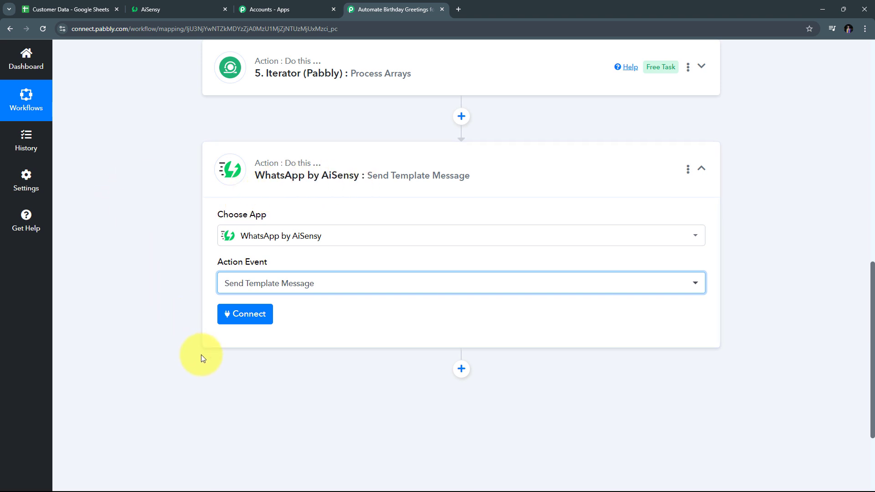
# Step: Start a new connection for the WhatsApp by AiSensy action, and switch to AiSensy to regenerate and copy the API key
pyautogui.click(250, 315)
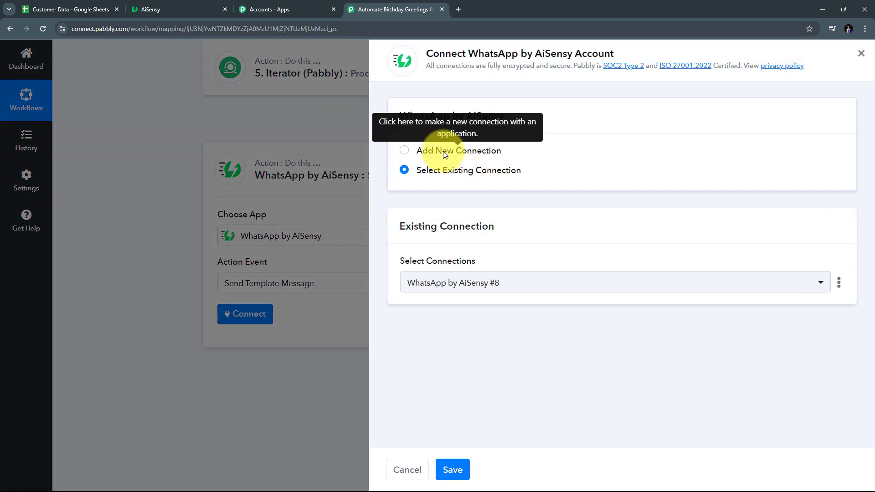
pyautogui.click(443, 152)
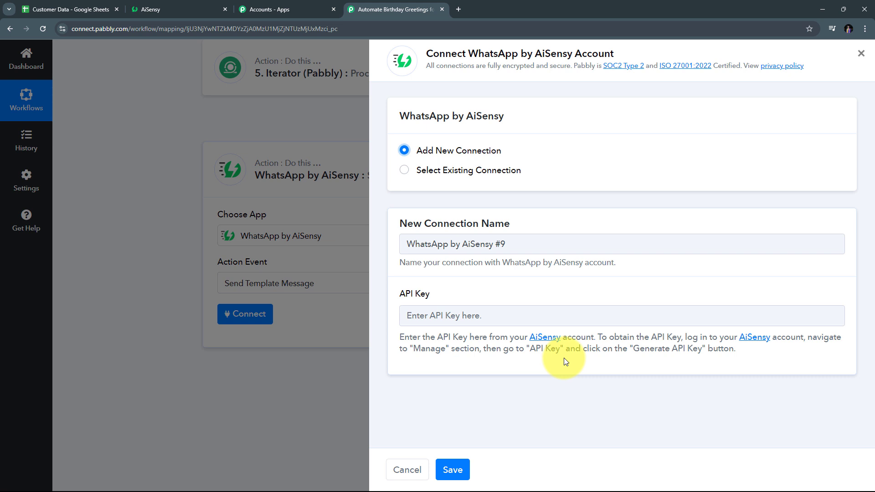
pyautogui.click(177, 6)
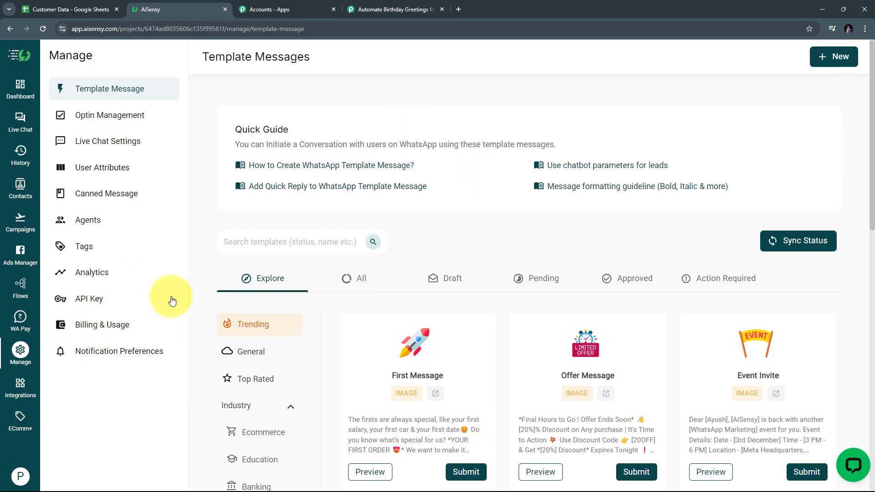
pyautogui.click(86, 301)
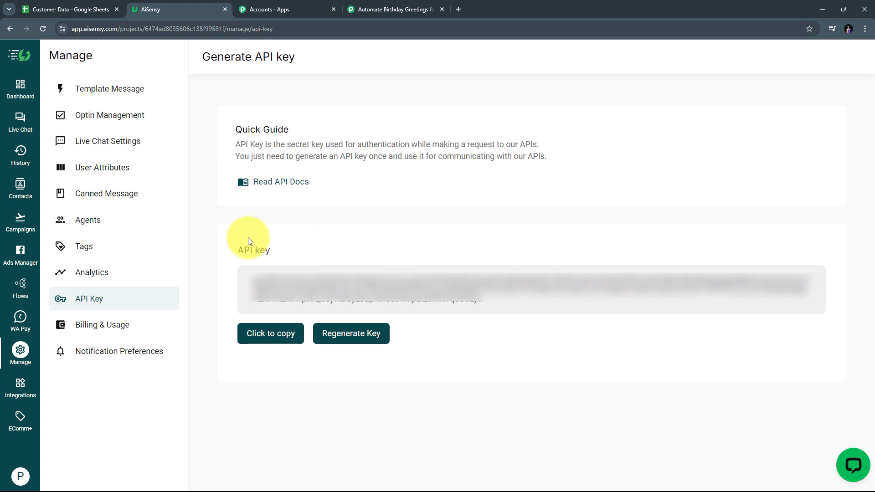
pyautogui.click(356, 341)
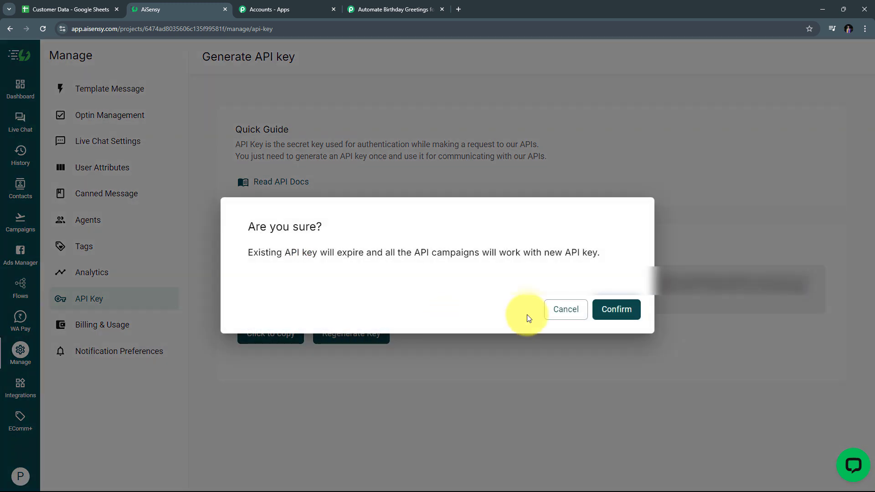
pyautogui.click(616, 311)
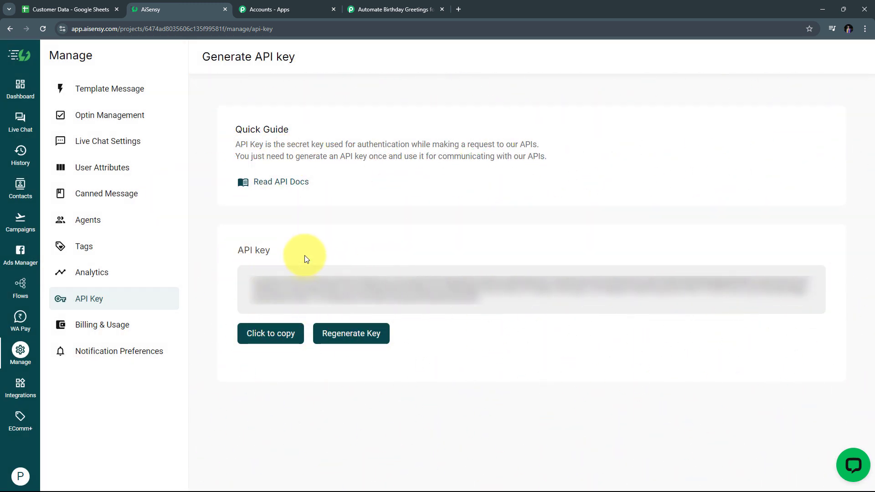
pyautogui.click(269, 335)
# Step: Return to Pabbly Connect, paste the API key into the new WhatsApp by AiSensy connection and save it
pyautogui.click(390, 6)
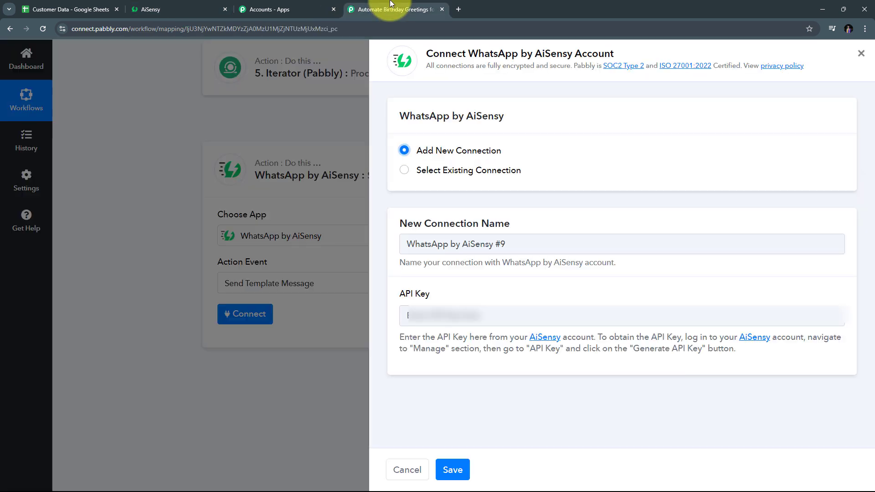
pyautogui.rightClick(434, 314)
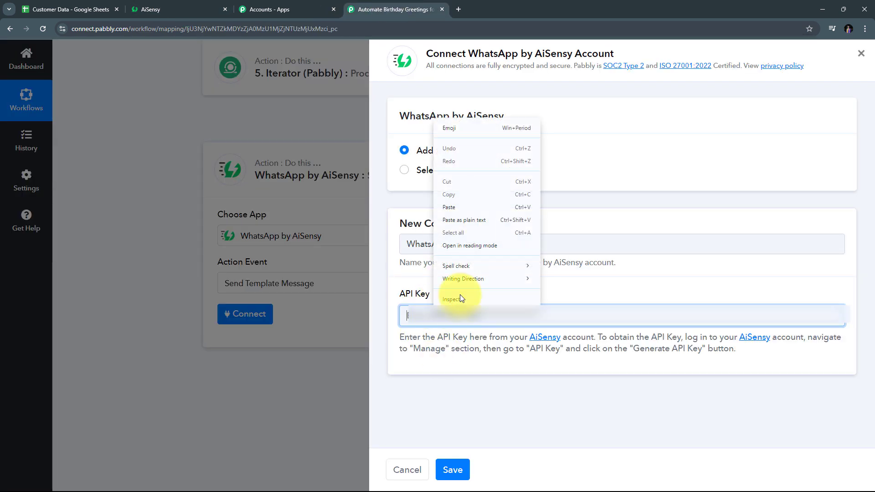
pyautogui.click(455, 207)
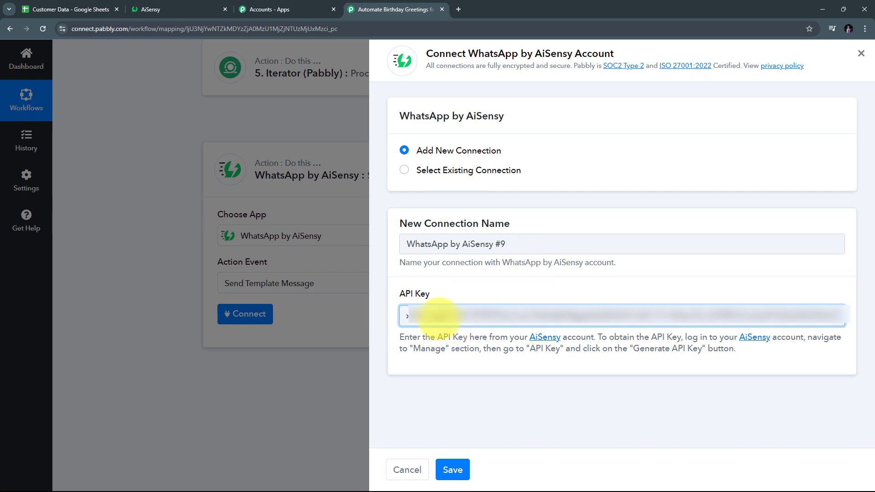
pyautogui.click(453, 470)
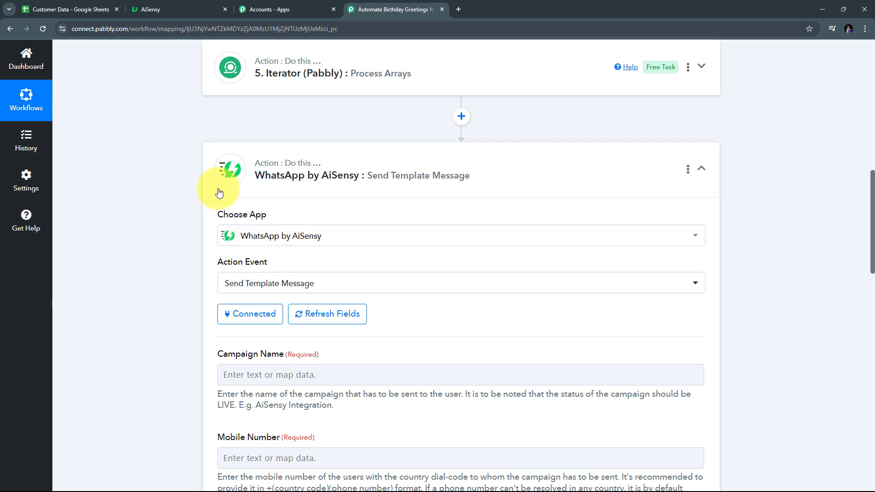
# Step: Switch to AiSensy and examine the message text and customer name placeholder of the customer_wishes template among all template messages
pyautogui.scroll(-3, 154, 219)
pyautogui.scroll(-2, 154, 218)
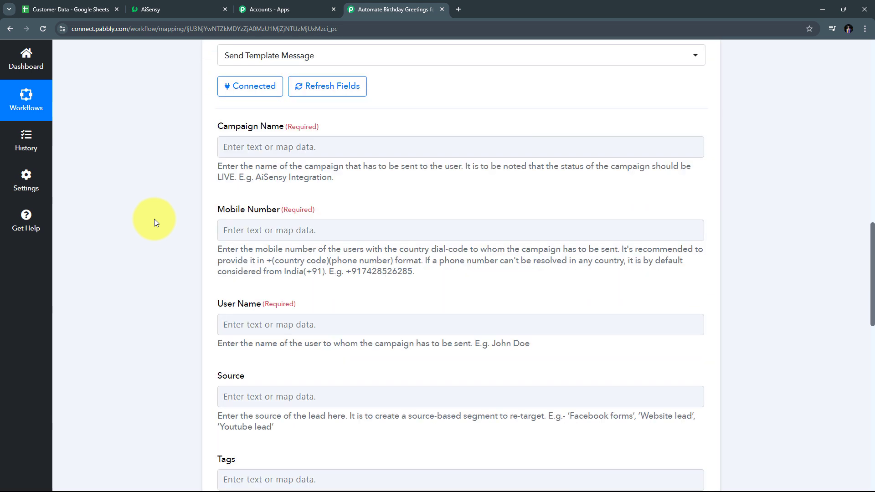
pyautogui.scroll(2, 154, 219)
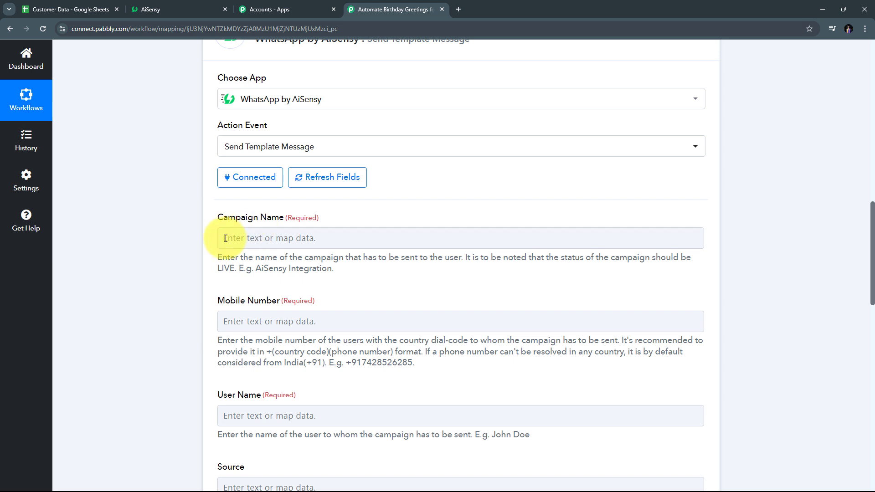
pyautogui.click(267, 240)
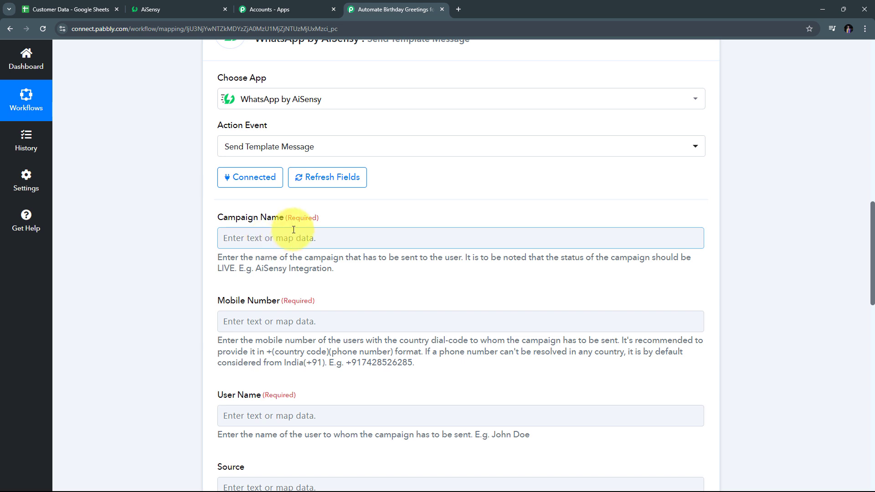
pyautogui.click(178, 10)
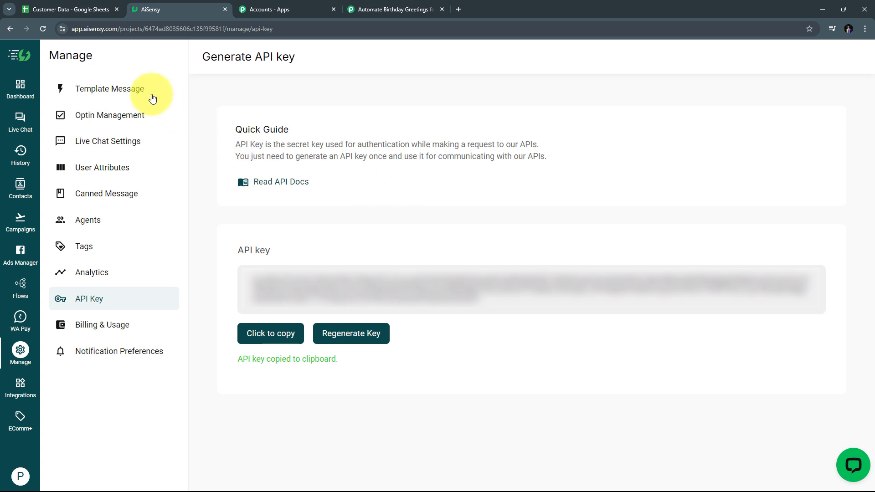
pyautogui.click(126, 94)
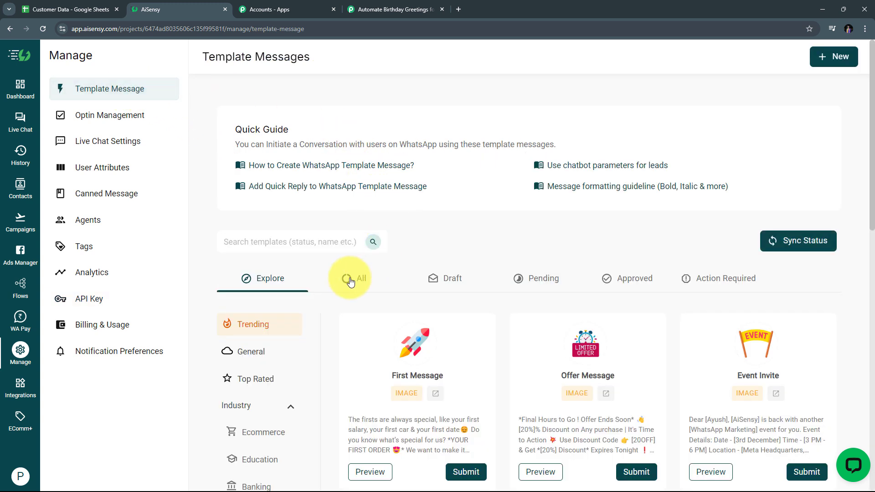
pyautogui.click(373, 277)
pyautogui.scroll(-2, 378, 255)
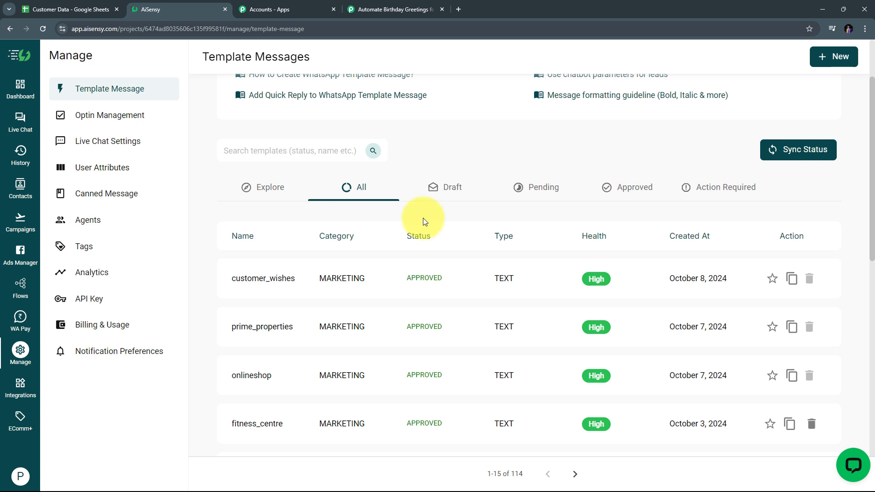
pyautogui.click(271, 283)
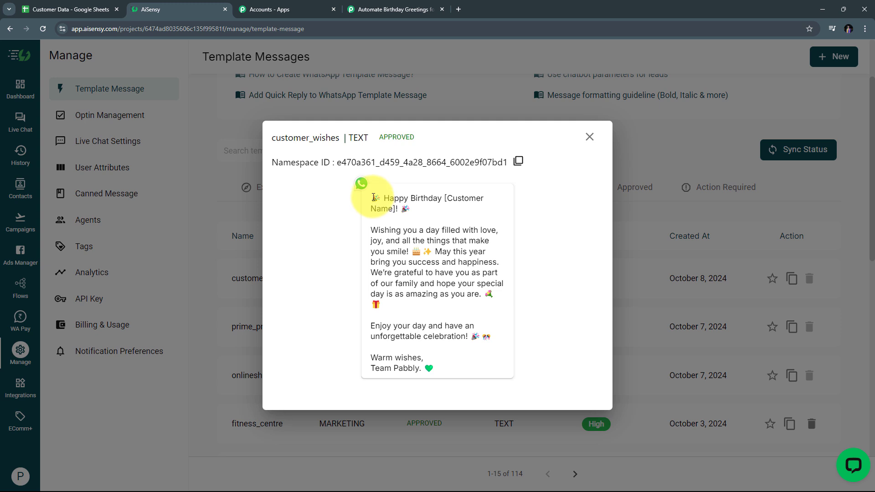
pyautogui.moveTo(374, 197); pyautogui.dragTo(396, 208)
pyautogui.click(450, 203)
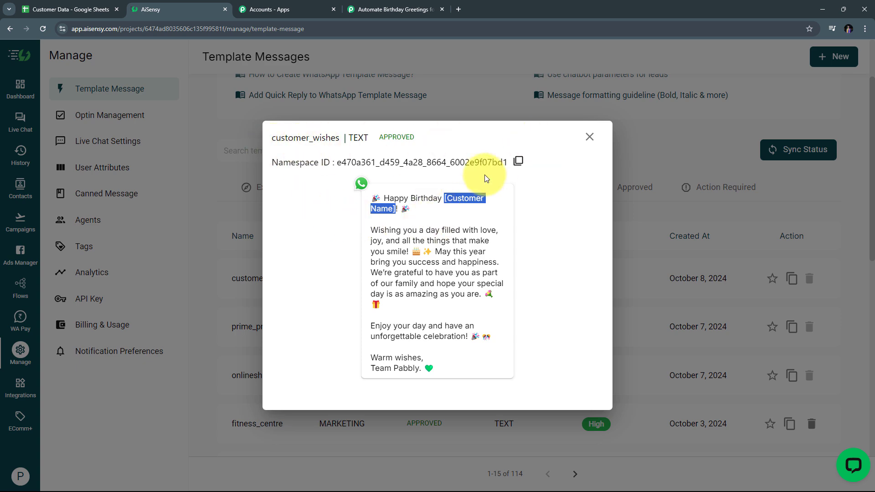
pyautogui.click(590, 137)
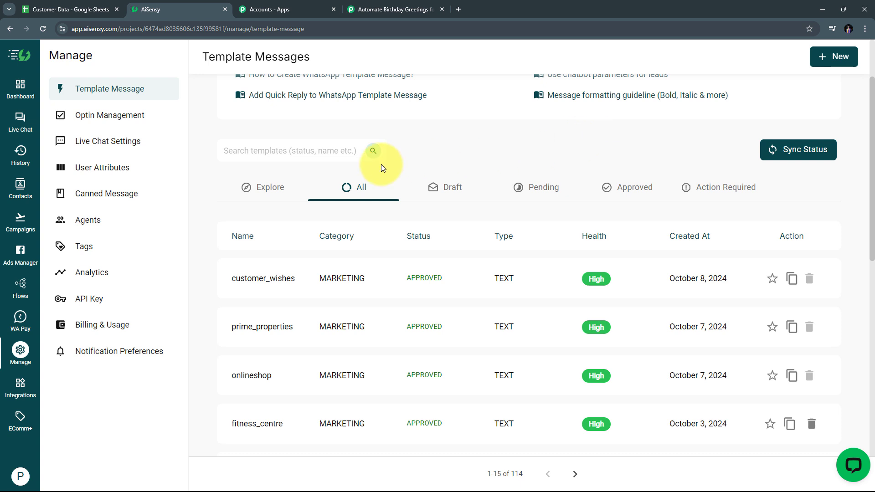
# Step: Launch a new API campaign in AiSensy and name it Birthday Wishes
pyautogui.click(22, 220)
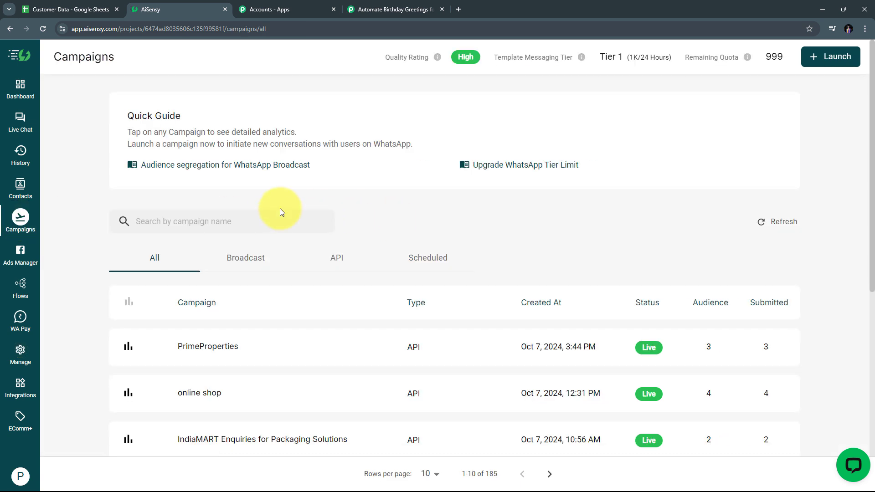
pyautogui.click(827, 64)
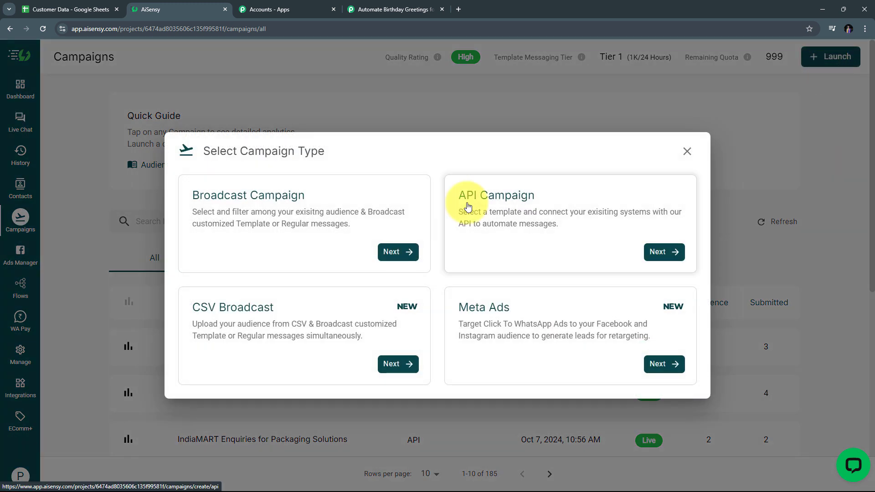
pyautogui.click(664, 252)
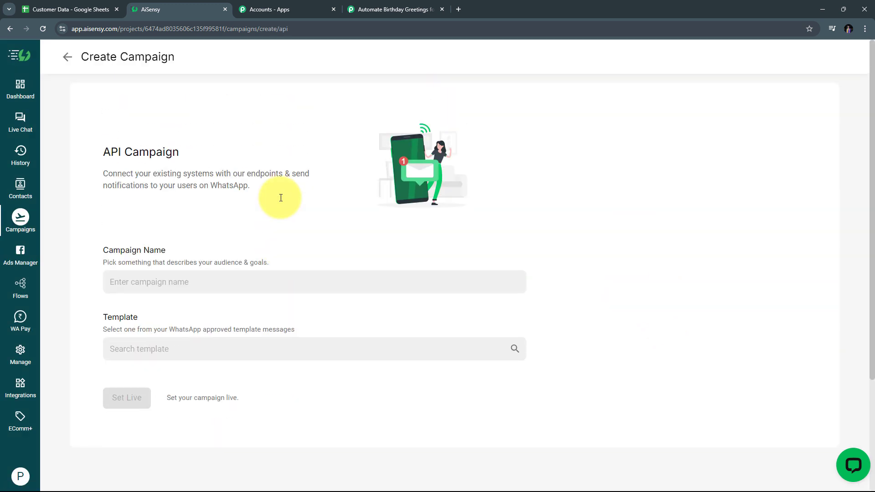
pyautogui.scroll(-1, 269, 200)
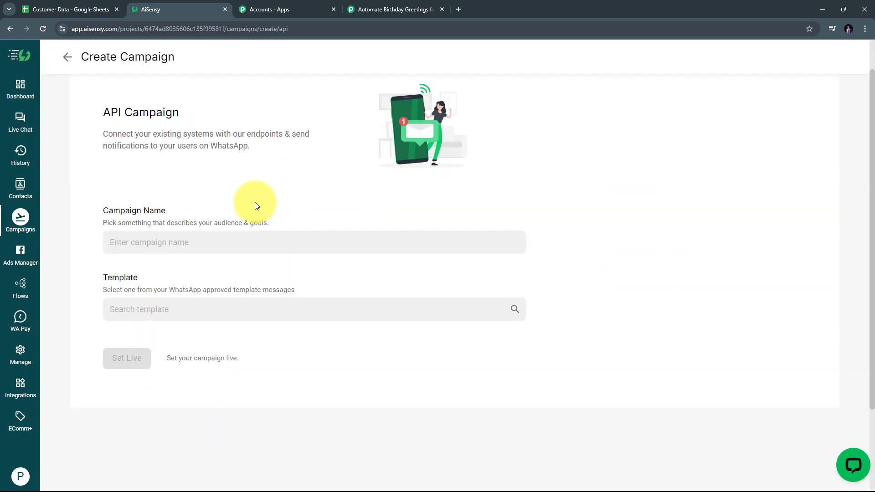
pyautogui.click(134, 237)
pyautogui.write('Birthday Wishes')
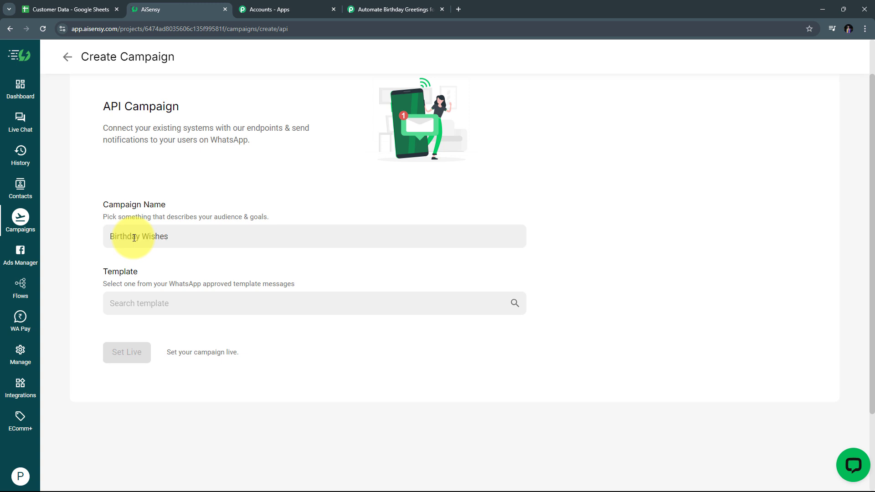
# Step: Choose the customer_wishes template for the campaign, set the campaign live and open its overview
pyautogui.scroll(-1, 99, 235)
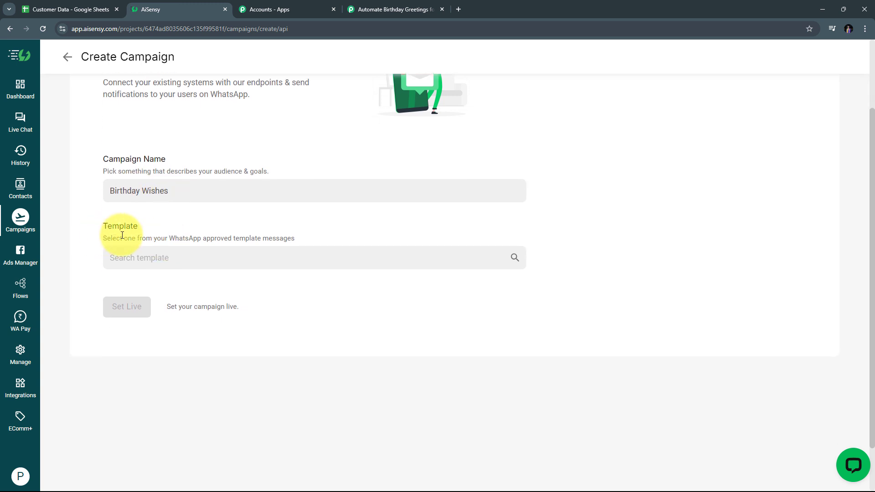
pyautogui.click(146, 257)
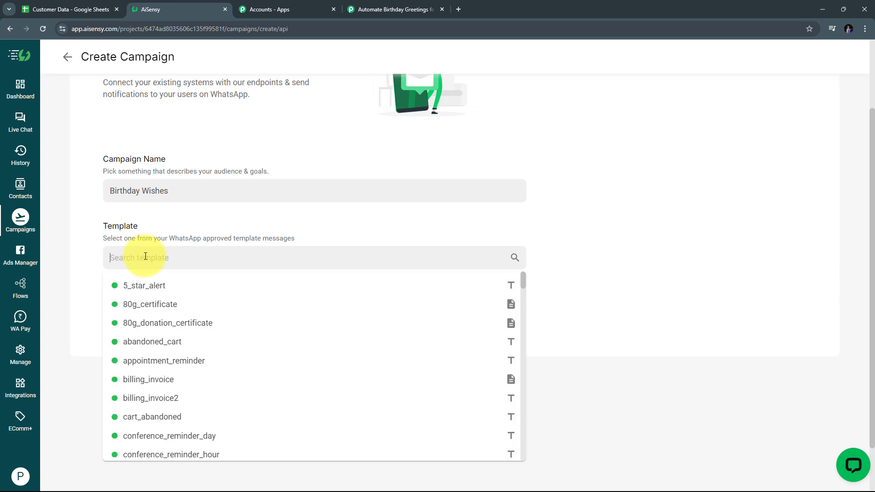
pyautogui.write('customer')
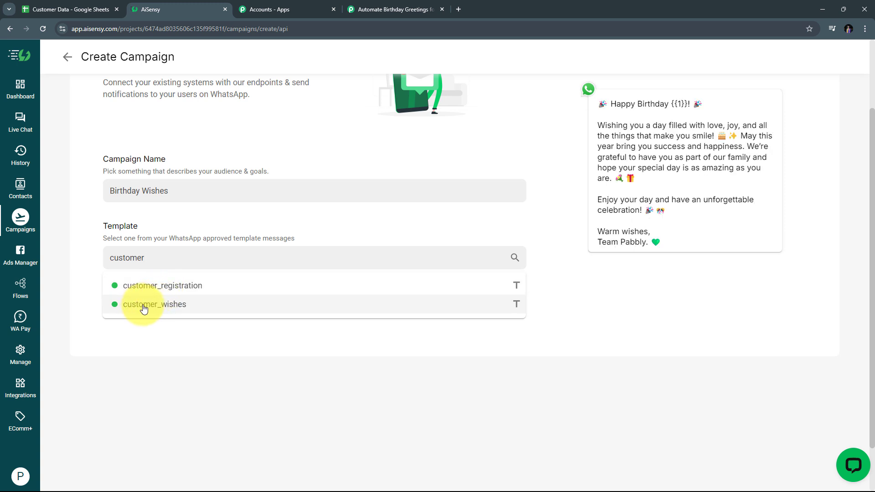
pyautogui.click(177, 307)
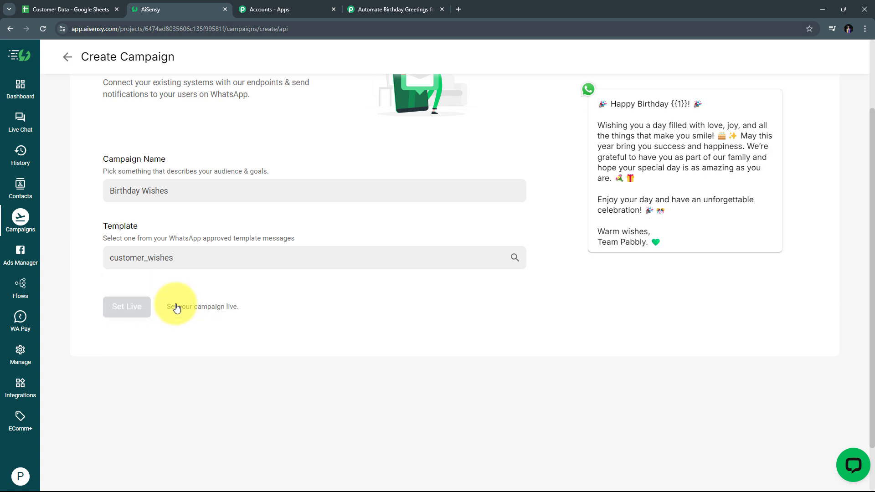
pyautogui.scroll(2, 412, 309)
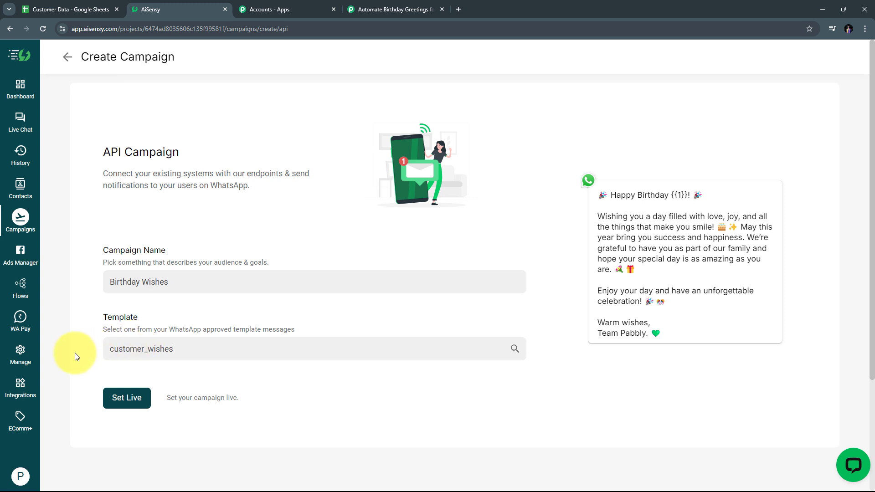
pyautogui.click(128, 402)
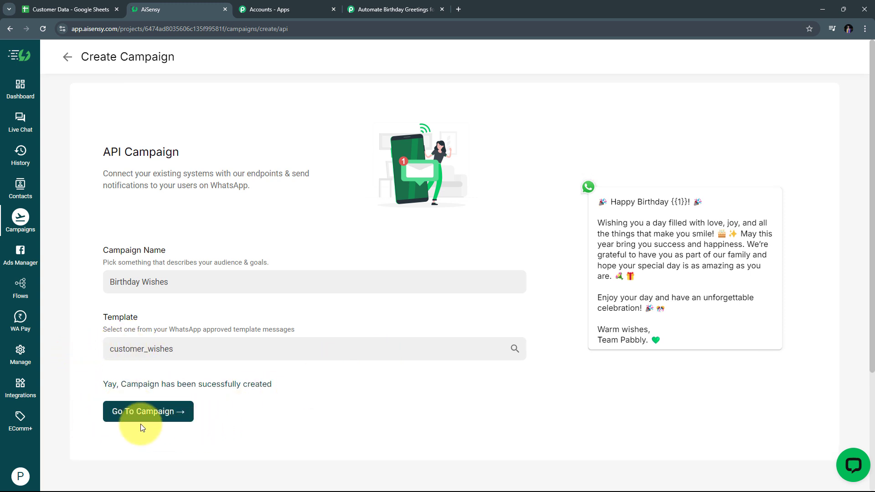
pyautogui.click(140, 416)
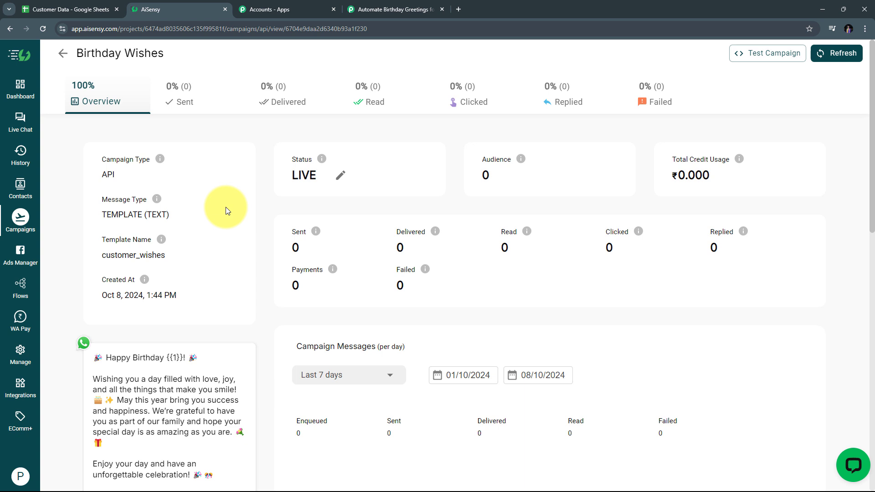
# Step: Switch back to Pabbly Connect and set the Send Template Message action's campaign name to Birthday Wishes
pyautogui.click(401, 7)
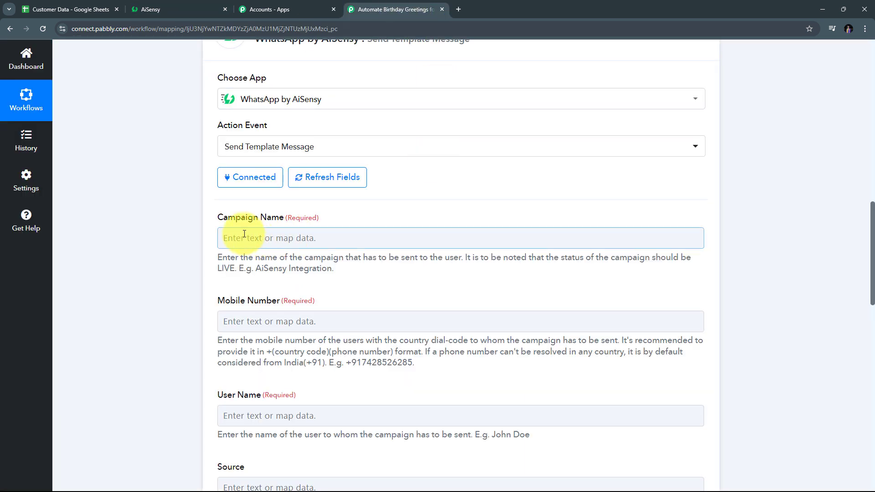
pyautogui.scroll(-1, 252, 204)
pyautogui.click(236, 193)
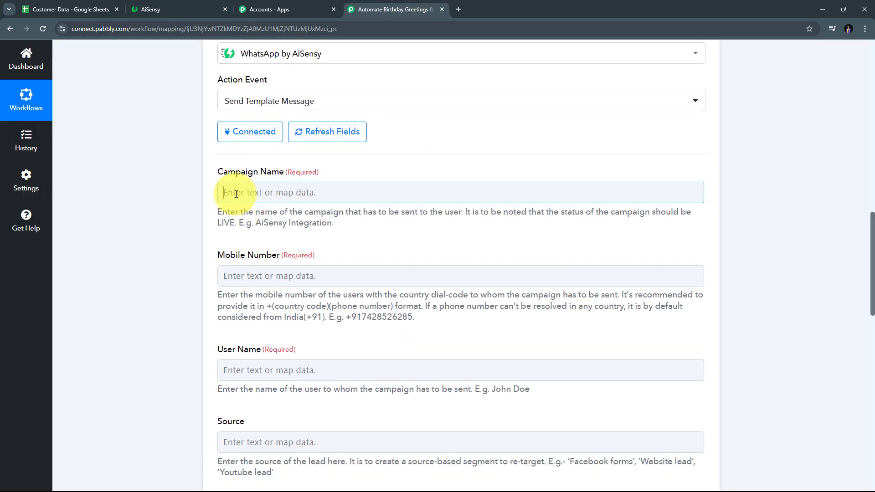
pyautogui.write('Birthday Wishes')
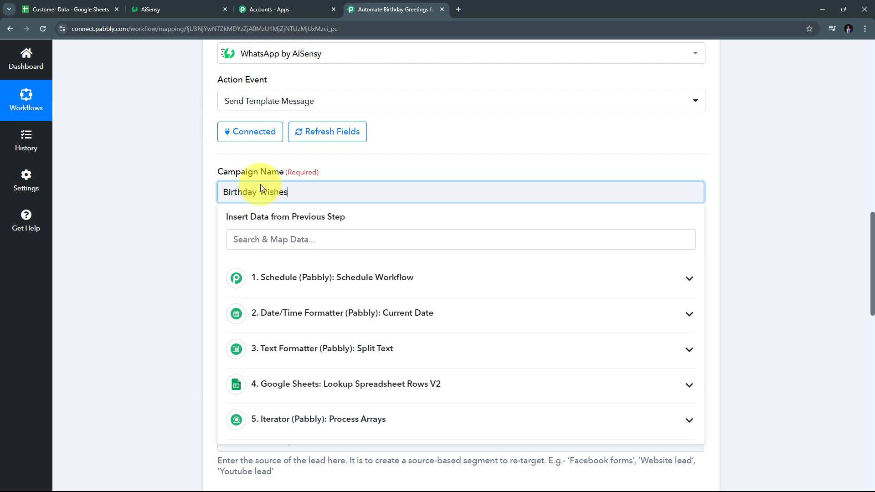
pyautogui.click(333, 166)
pyautogui.scroll(-2, 348, 182)
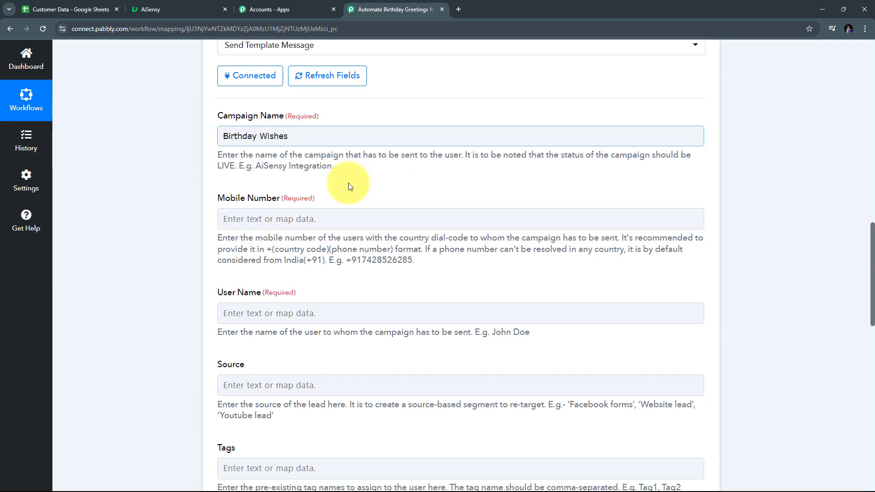
# Step: Map the Iterator step's RowValue Phone Number to the Mobile Number field and prefix it with a plus sign
pyautogui.click(278, 184)
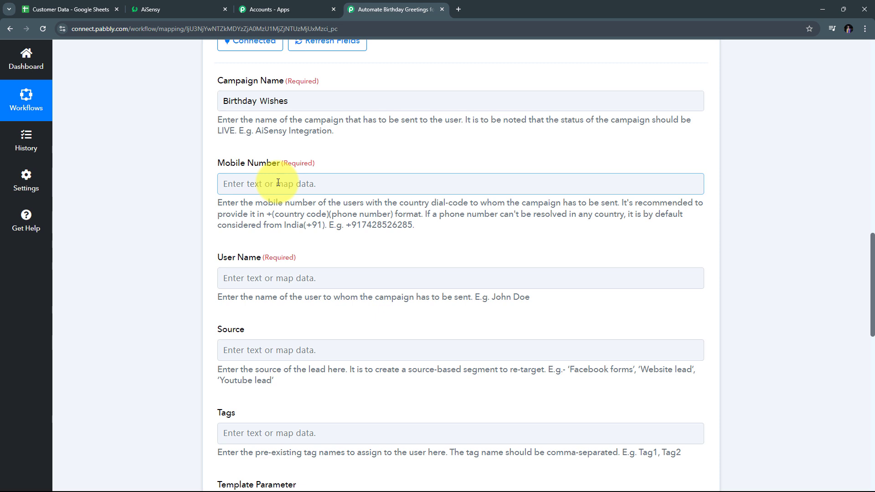
pyautogui.click(245, 179)
pyautogui.scroll(-2, 352, 339)
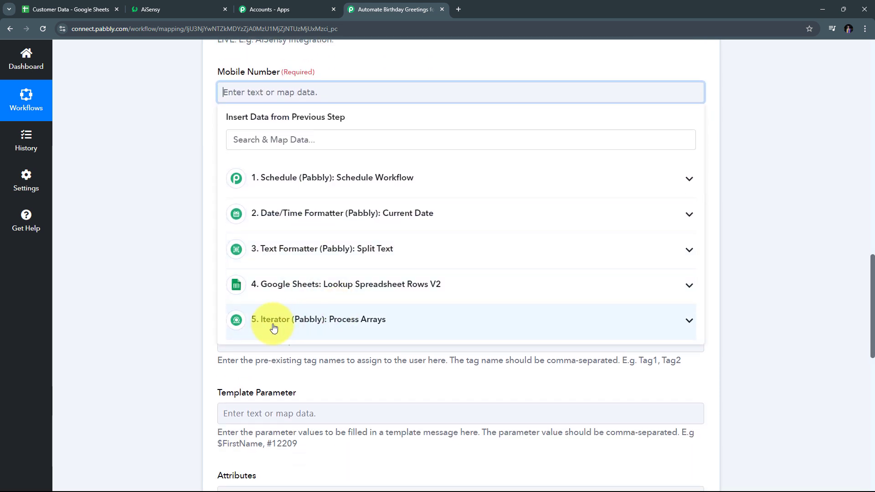
pyautogui.click(407, 320)
pyautogui.scroll(-2, 410, 320)
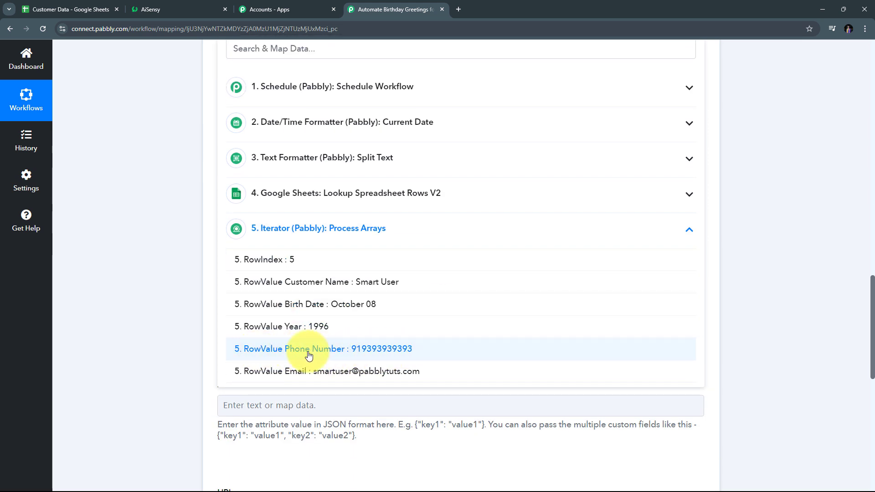
pyautogui.click(410, 356)
pyautogui.click(146, 209)
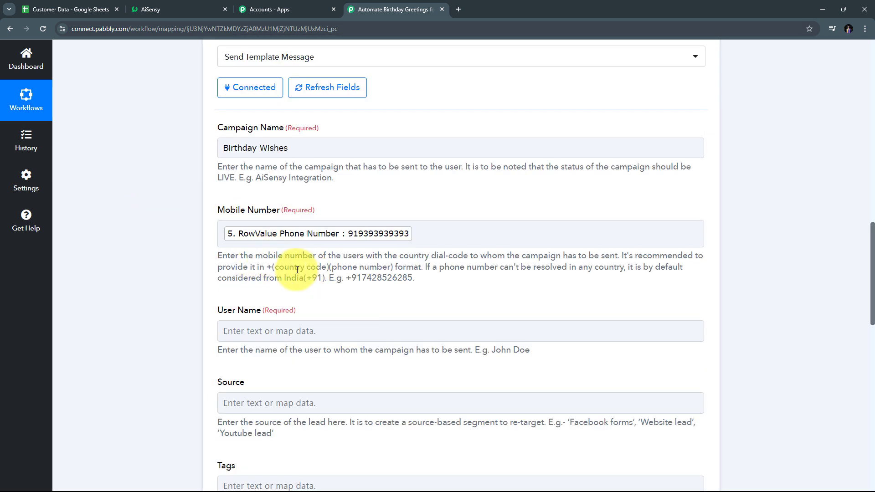
pyautogui.click(224, 235)
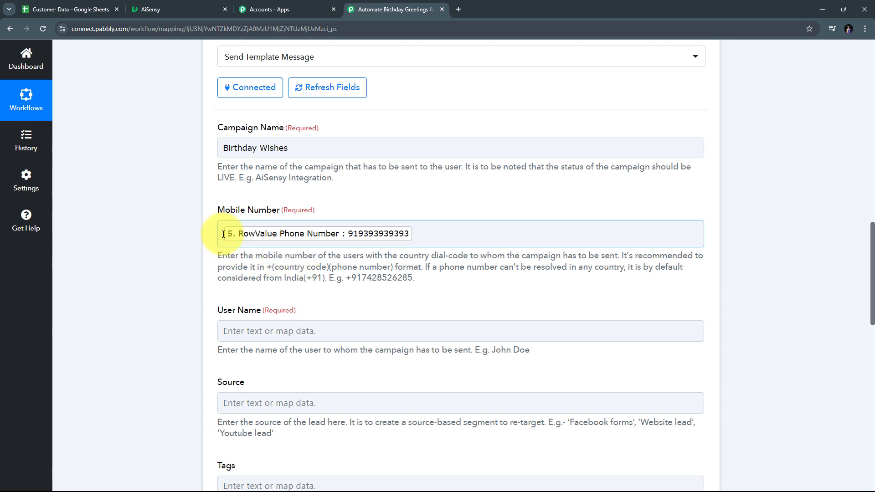
pyautogui.click(224, 234)
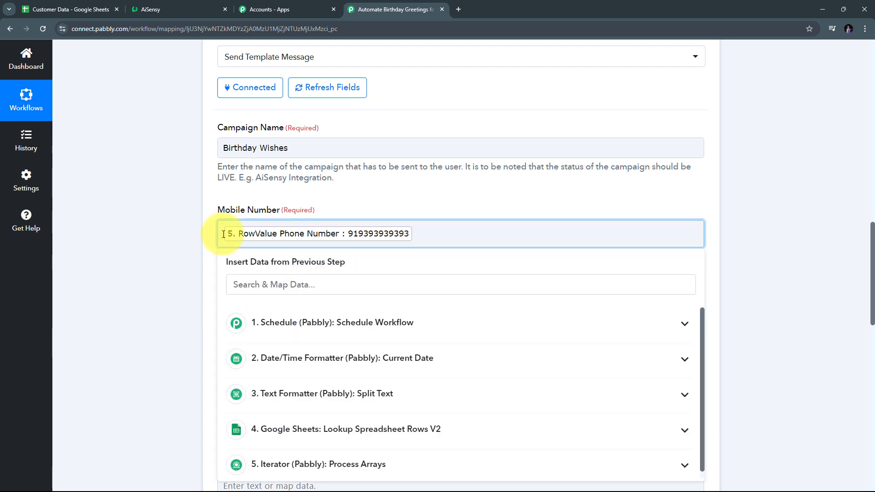
pyautogui.write('+')
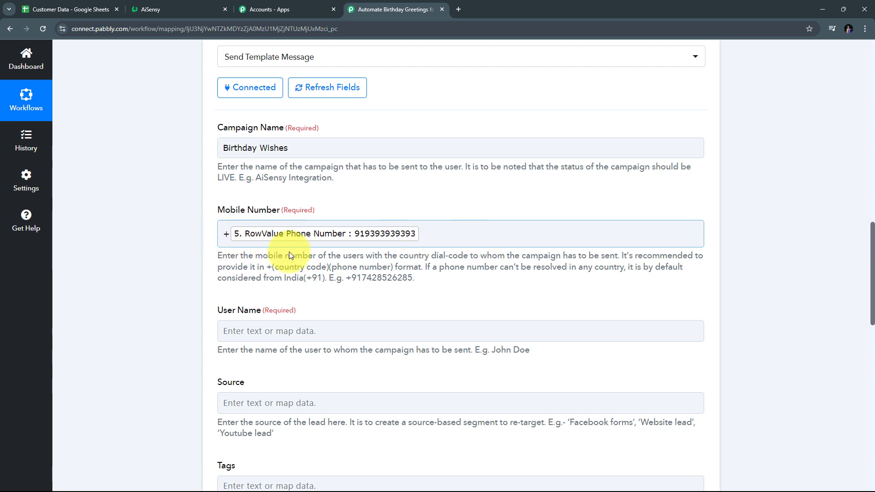
# Step: Map the Iterator step's RowValue Customer Name to the User Name field of the Send Template Message action
pyautogui.scroll(-3, 367, 212)
pyautogui.click(230, 188)
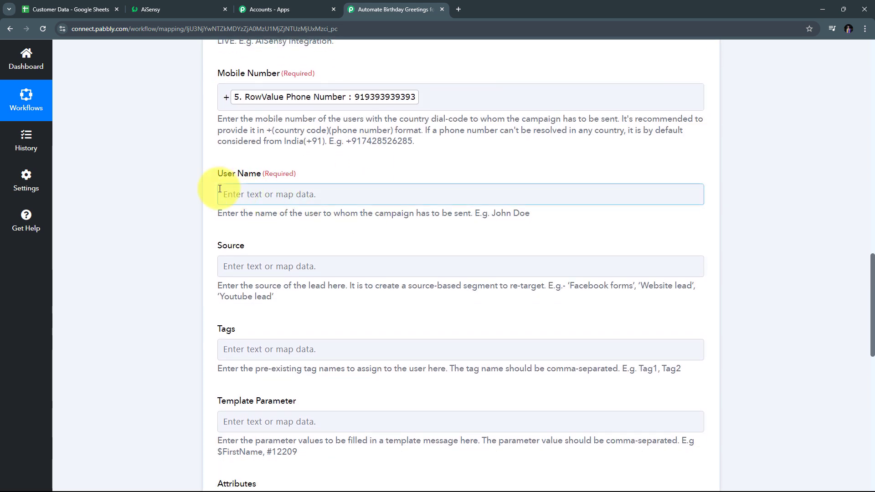
pyautogui.click(251, 195)
pyautogui.scroll(-1, 365, 392)
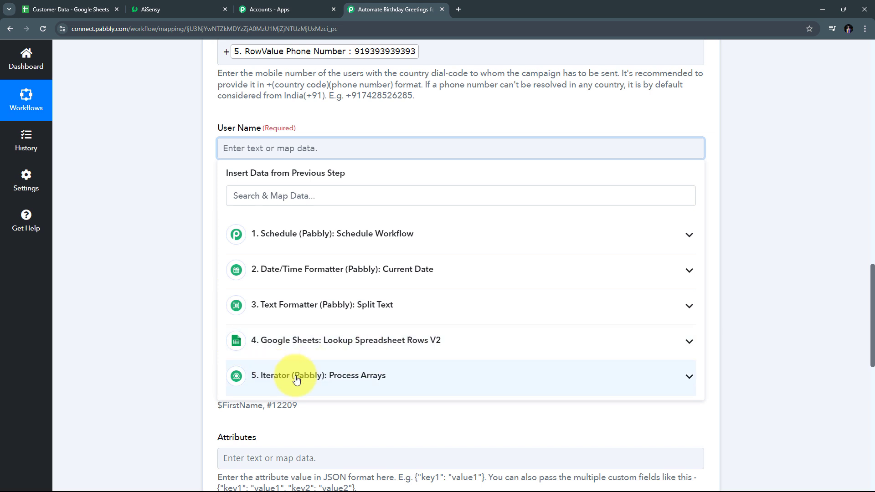
pyautogui.click(371, 375)
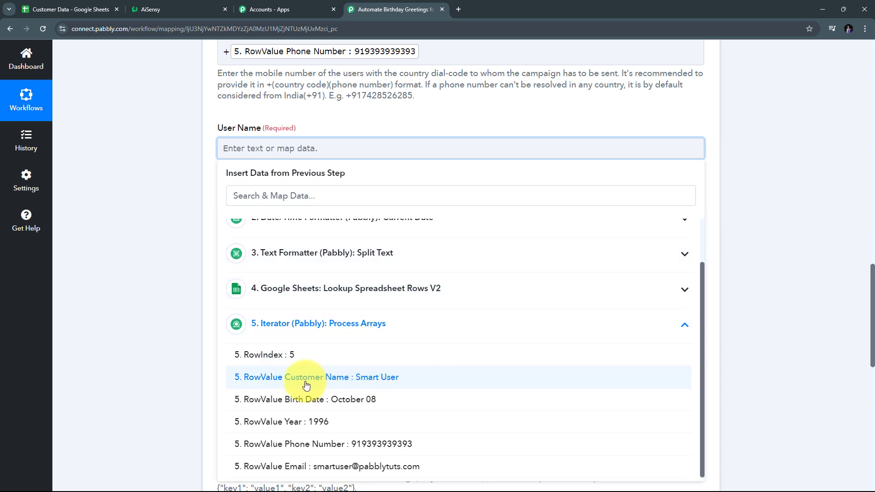
pyautogui.click(387, 378)
pyautogui.click(141, 232)
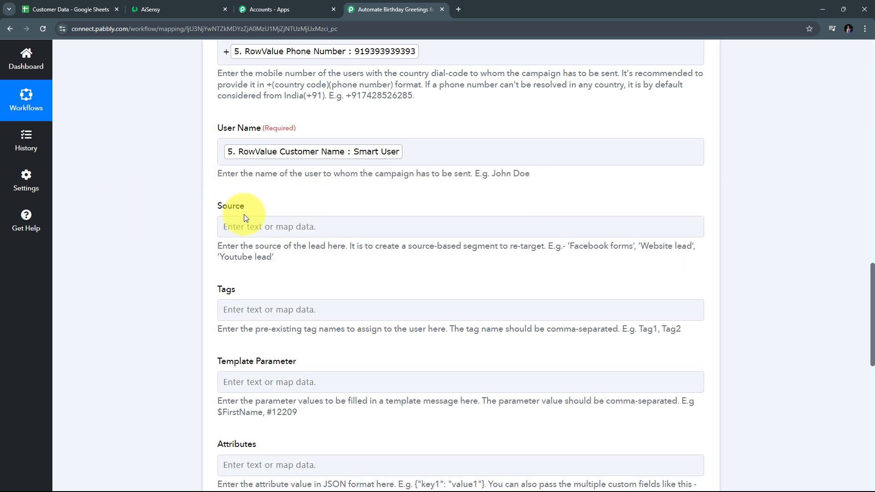
# Step: Map the Iterator step's RowValue Customer Name to the Template Parameter field, leaving Source and Tags empty
pyautogui.scroll(-2, 352, 303)
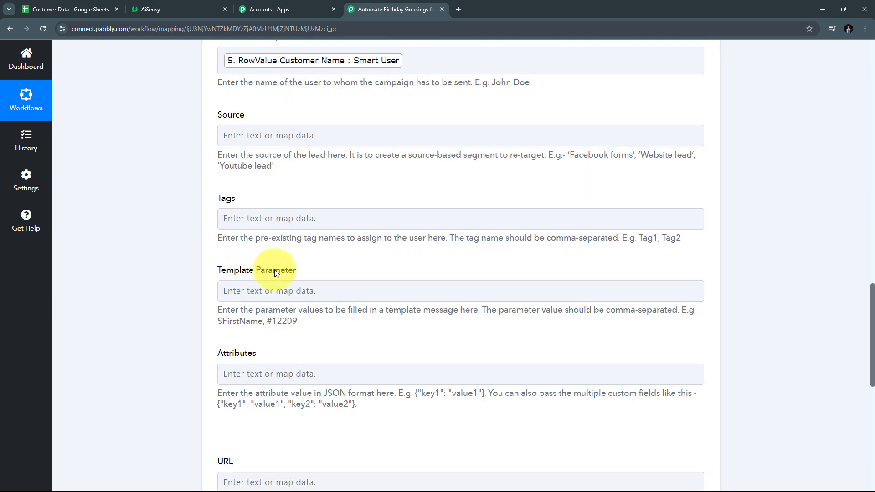
pyautogui.scroll(-4, 318, 268)
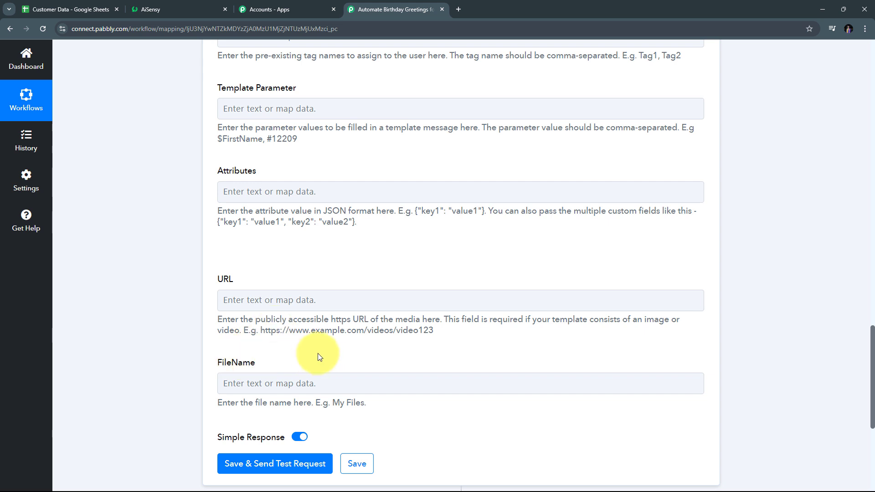
pyautogui.scroll(4, 321, 352)
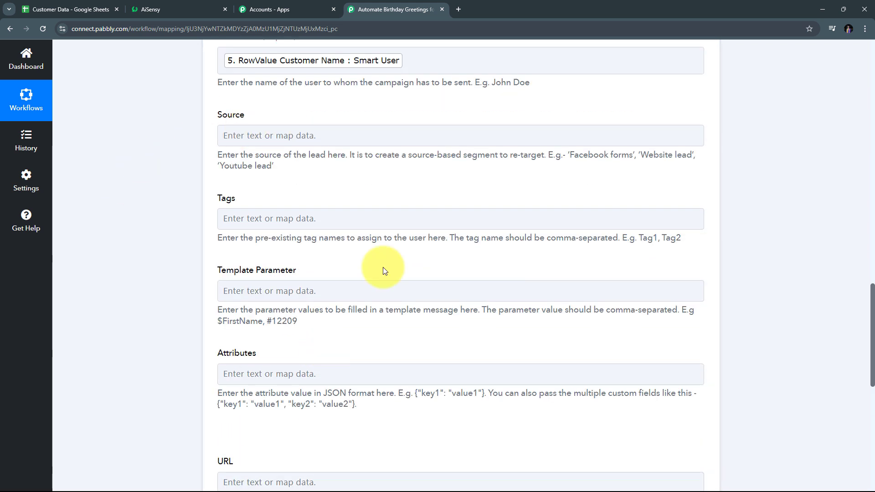
pyautogui.click(249, 290)
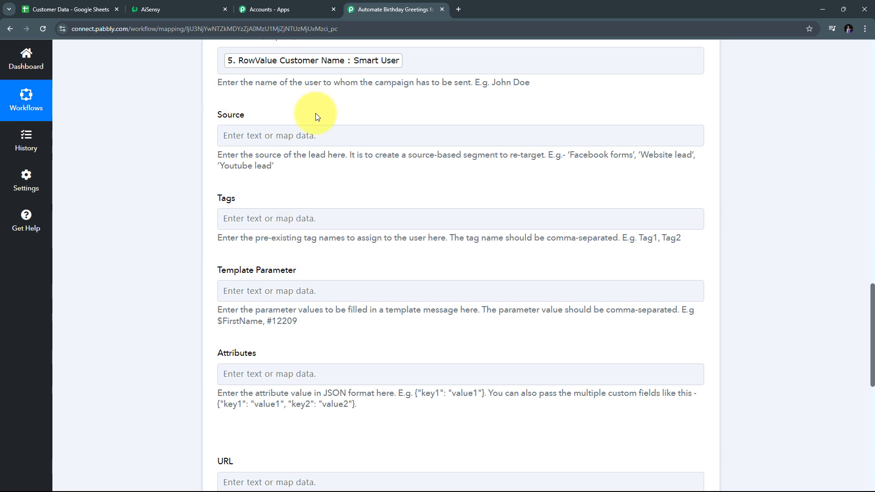
pyautogui.scroll(-1, 307, 280)
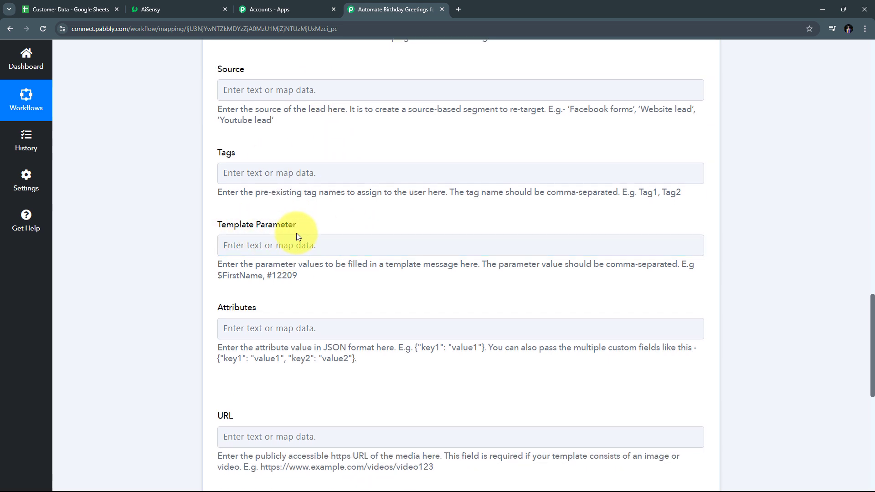
pyautogui.click(247, 245)
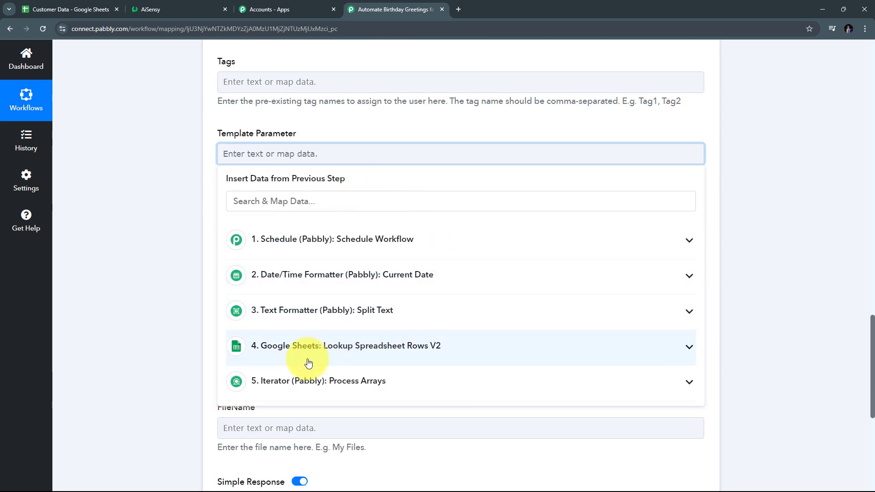
pyautogui.click(327, 383)
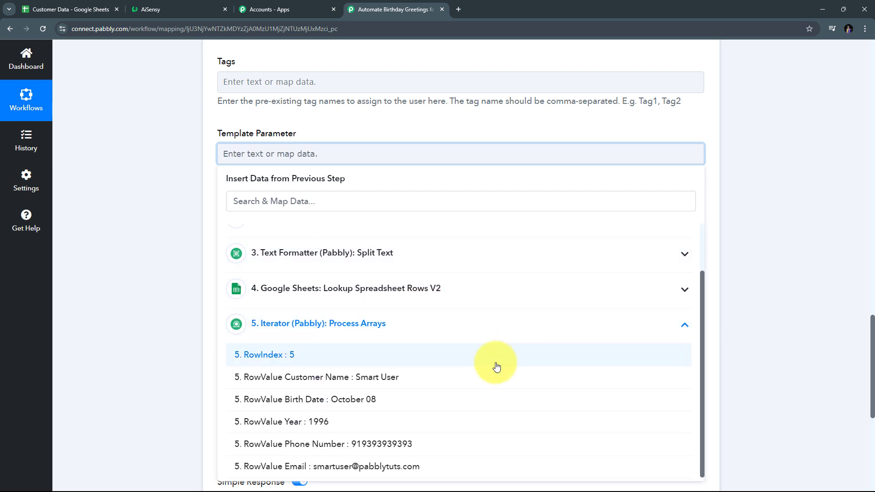
pyautogui.click(393, 383)
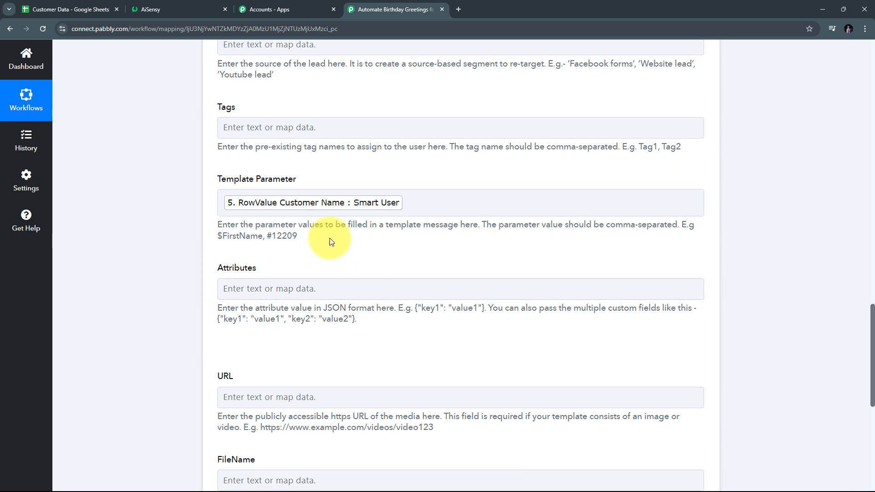
pyautogui.click(407, 209)
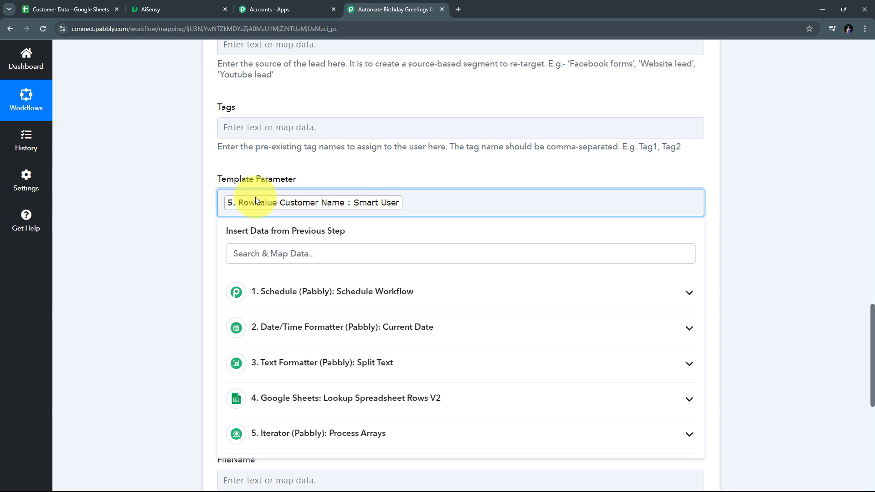
pyautogui.click(182, 192)
# Step: Save the Send Template Message action and send its test request
pyautogui.scroll(2, 346, 258)
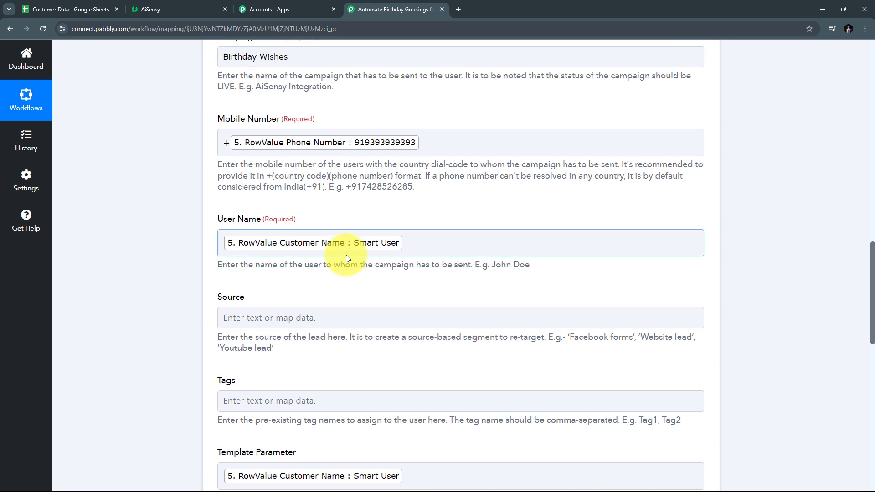
pyautogui.scroll(-5, 346, 258)
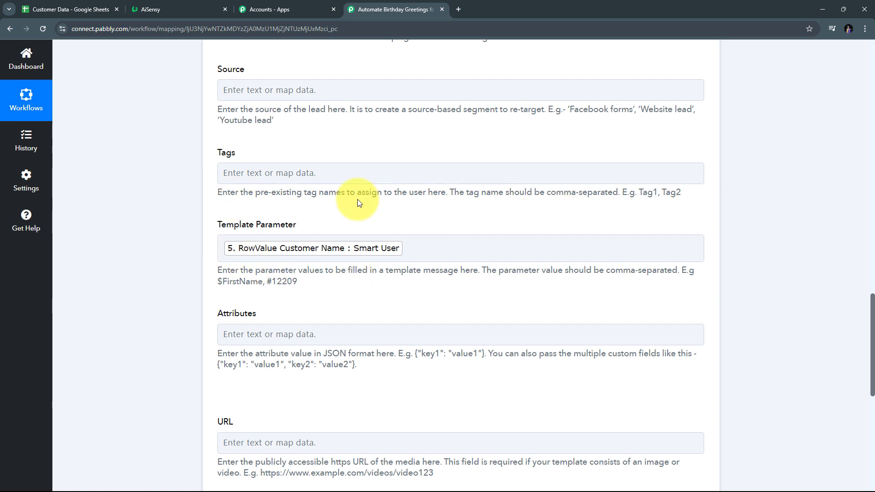
pyautogui.scroll(-7, 455, 214)
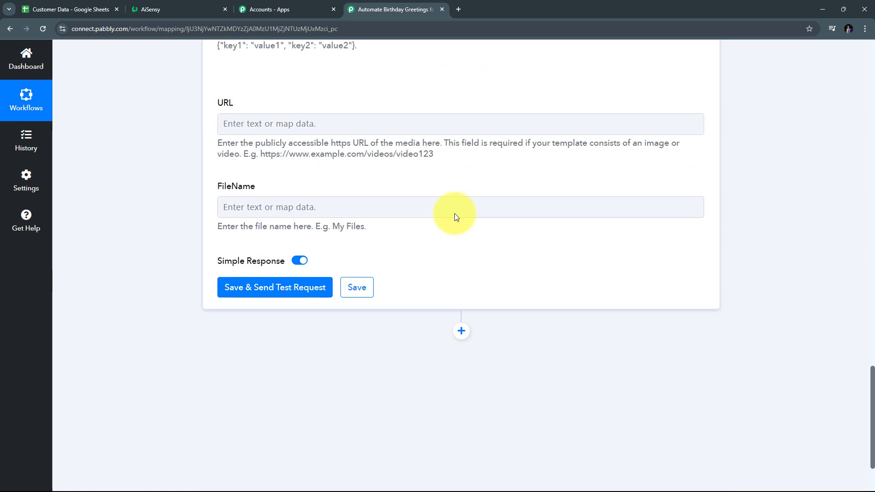
pyautogui.scroll(-1, 437, 265)
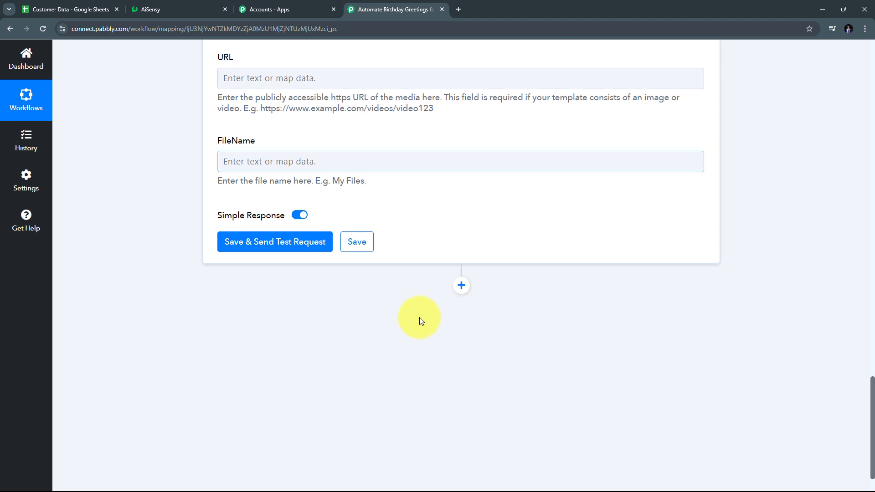
pyautogui.click(277, 246)
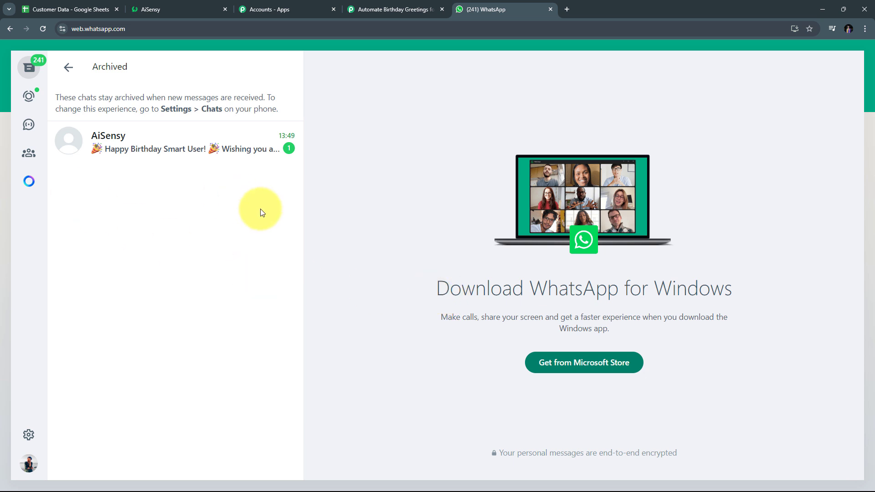
# Step: Open the archived AiSensy chat in WhatsApp and check the customer name and wording of the received birthday message
pyautogui.click(187, 144)
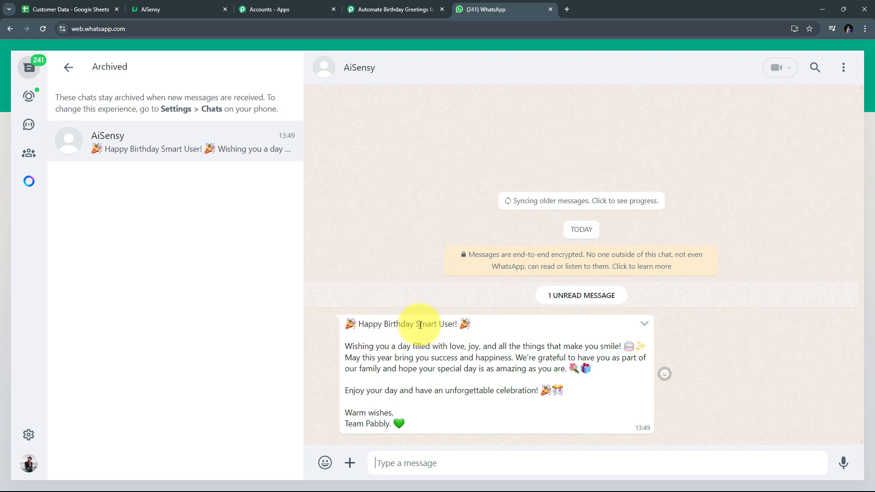
pyautogui.moveTo(415, 323); pyautogui.dragTo(453, 324)
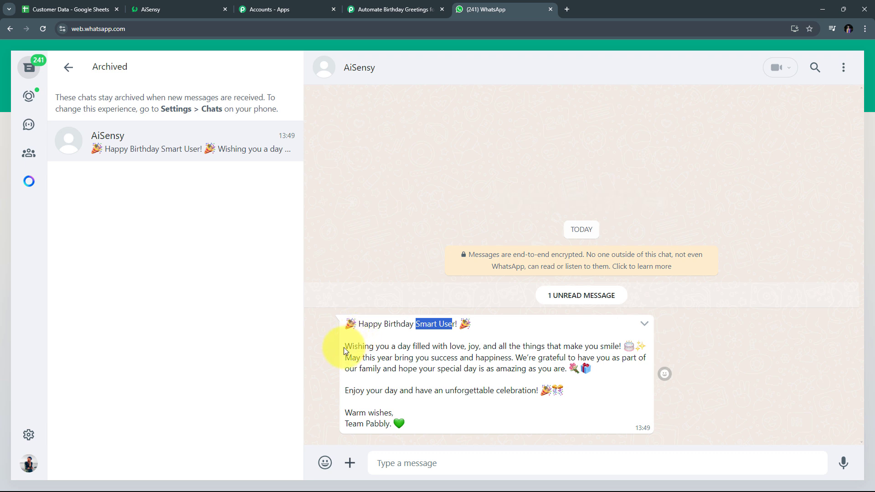
pyautogui.moveTo(344, 347); pyautogui.dragTo(570, 419)
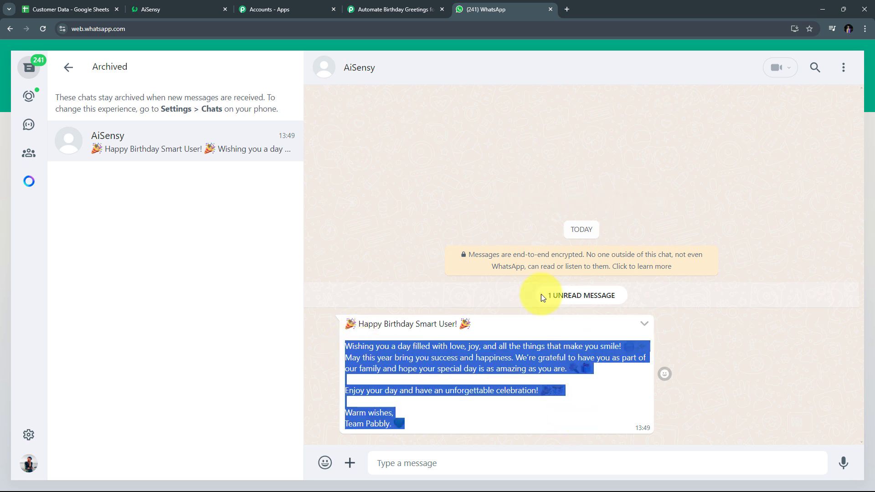
pyautogui.click(429, 272)
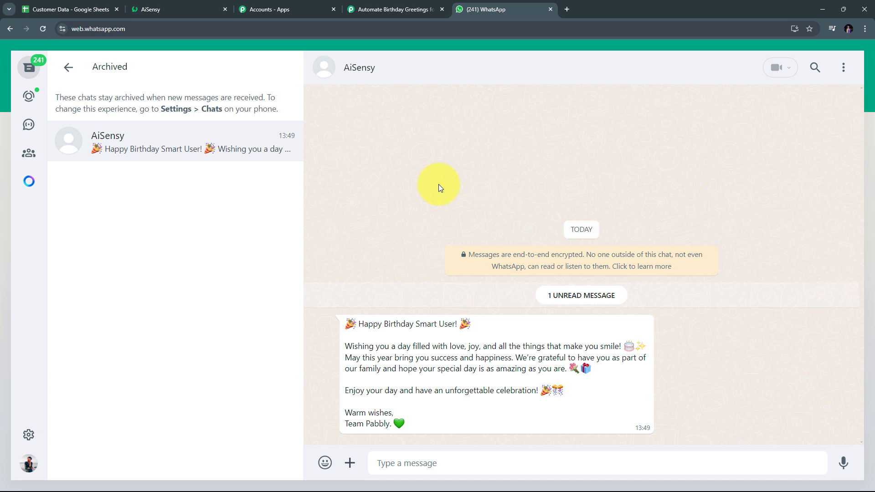
# Step: Switch back to Pabbly Connect and review the whole workflow from the Schedule trigger to the WhatsApp by AiSensy action
pyautogui.click(389, 10)
pyautogui.scroll(20, 127, 326)
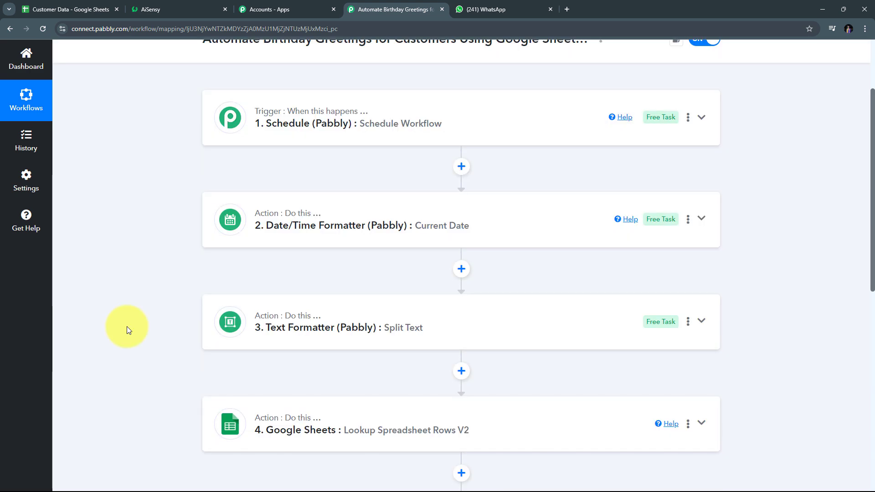
pyautogui.scroll(-9, 127, 326)
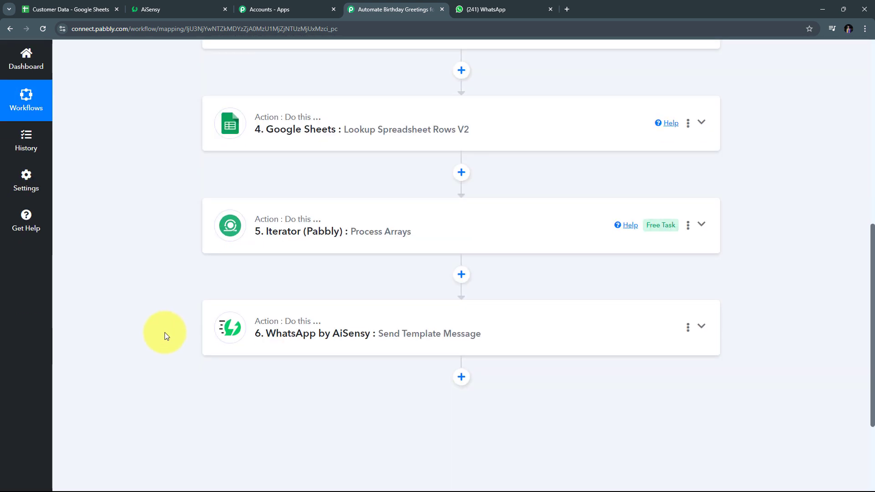
pyautogui.scroll(10, 165, 333)
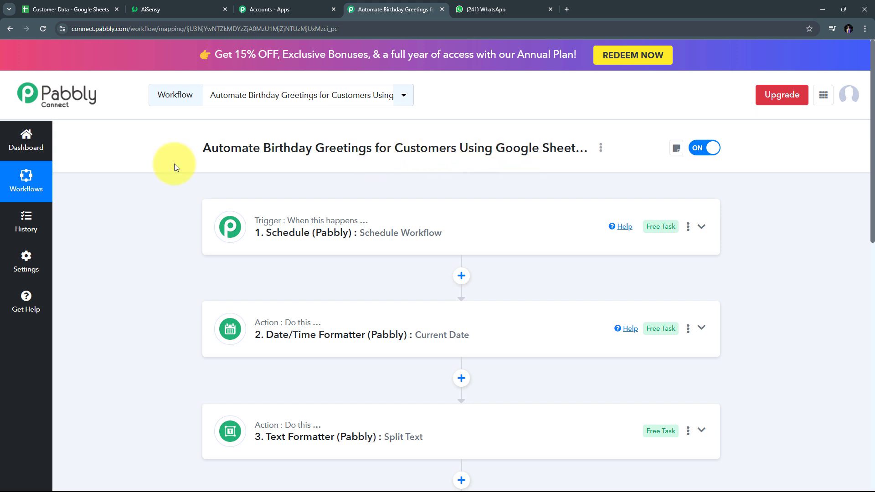
pyautogui.scroll(-1, 174, 162)
pyautogui.scroll(-2, 175, 159)
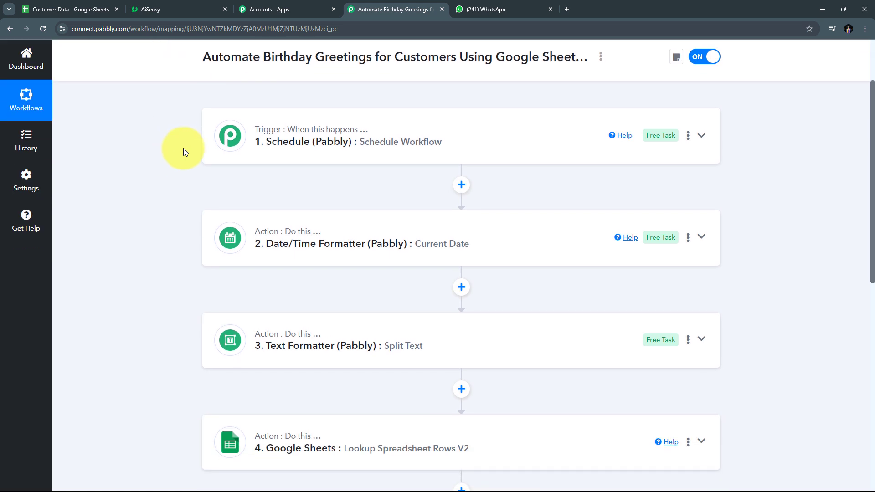
pyautogui.moveTo(274, 132)
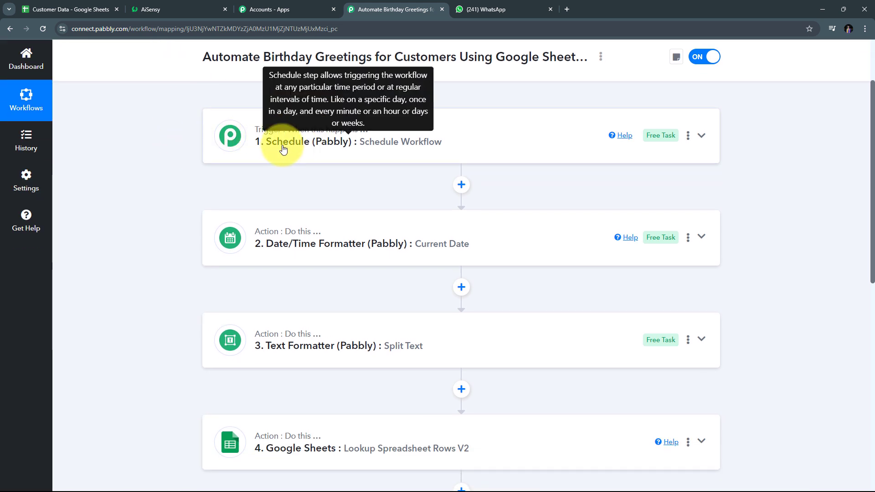
pyautogui.moveTo(339, 149)
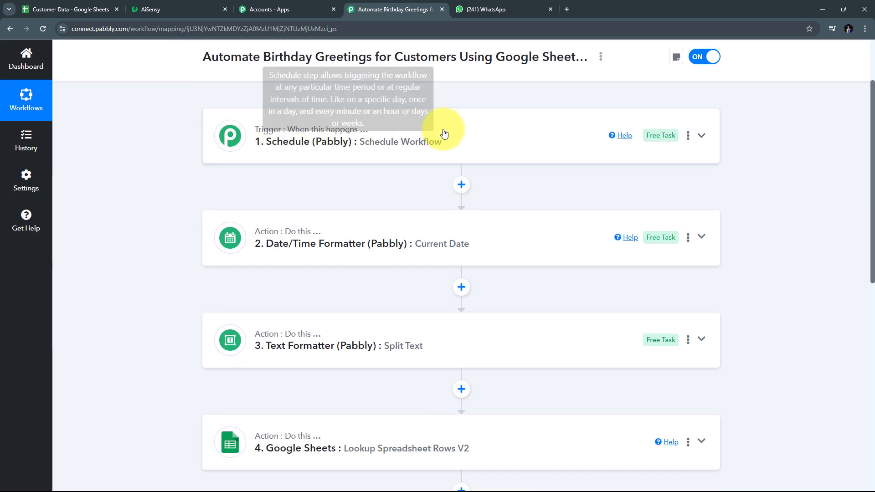
# Step: Go through the six workflow steps in order, checking the Schedule, Date/Time Formatter, Text Formatter, Google Sheets lookup, Iterator and AiSensy message steps
pyautogui.scroll(-1, 384, 134)
pyautogui.scroll(-1, 384, 135)
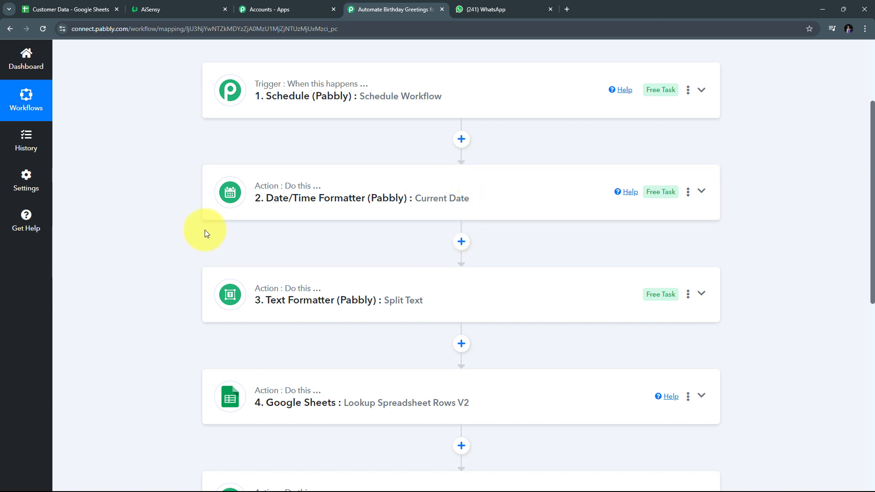
pyautogui.scroll(-2, 182, 223)
pyautogui.scroll(-2, 172, 223)
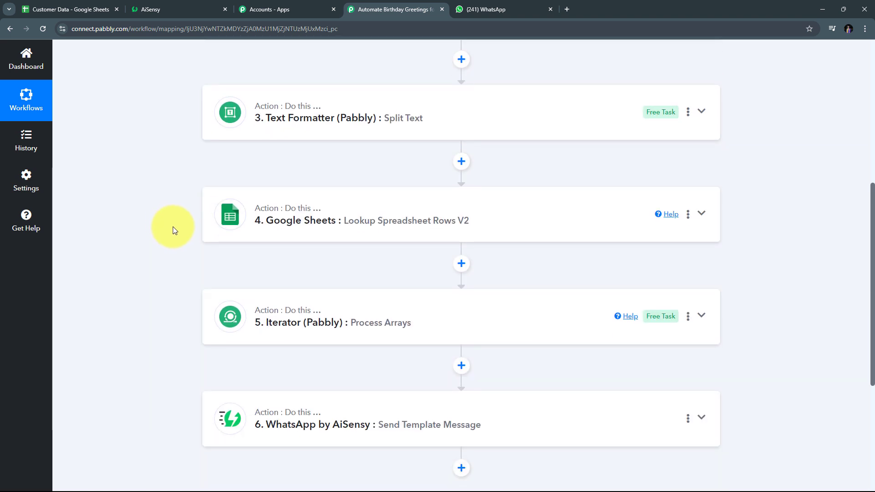
pyautogui.moveTo(320, 211)
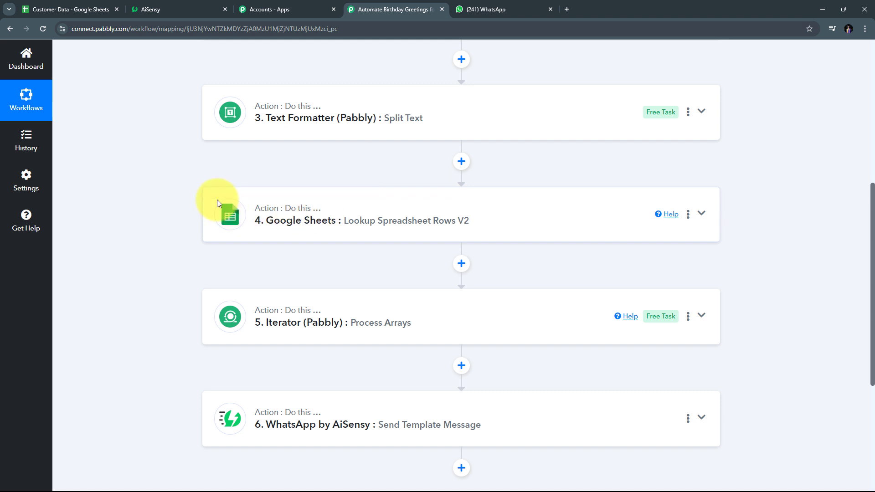
pyautogui.scroll(-1, 154, 190)
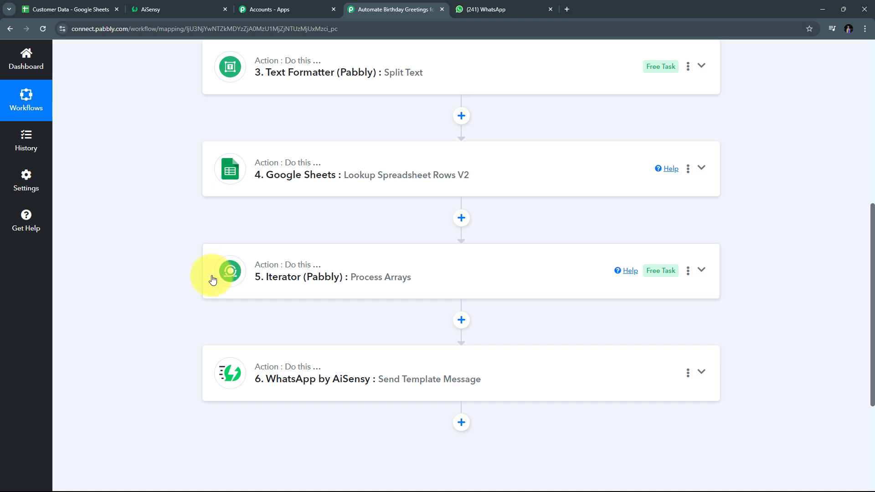
pyautogui.scroll(-3, 215, 273)
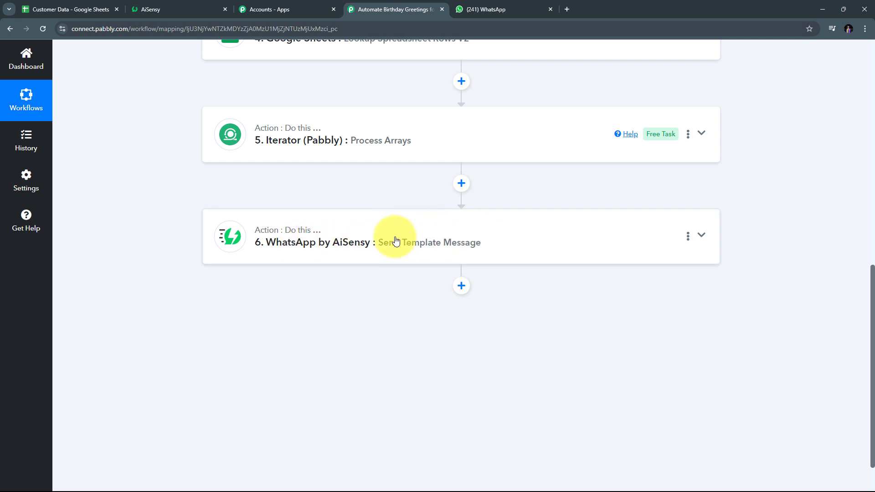
pyautogui.scroll(10, 396, 241)
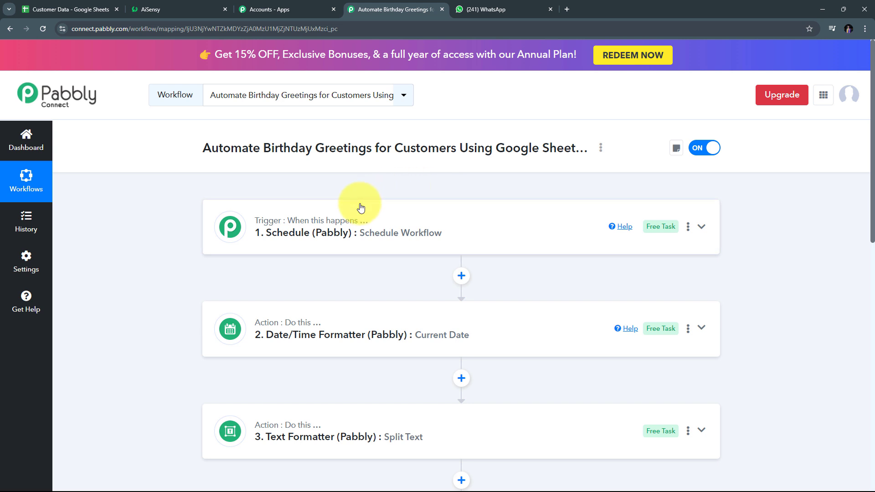
pyautogui.scroll(-3, 361, 208)
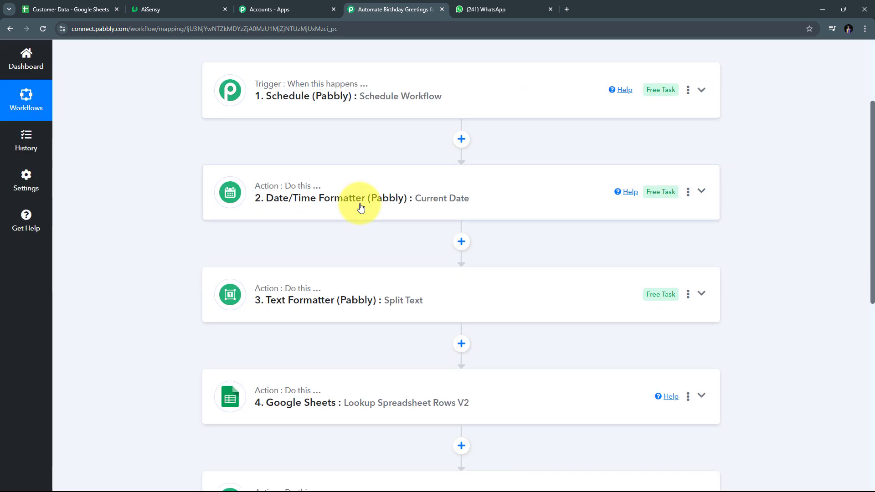